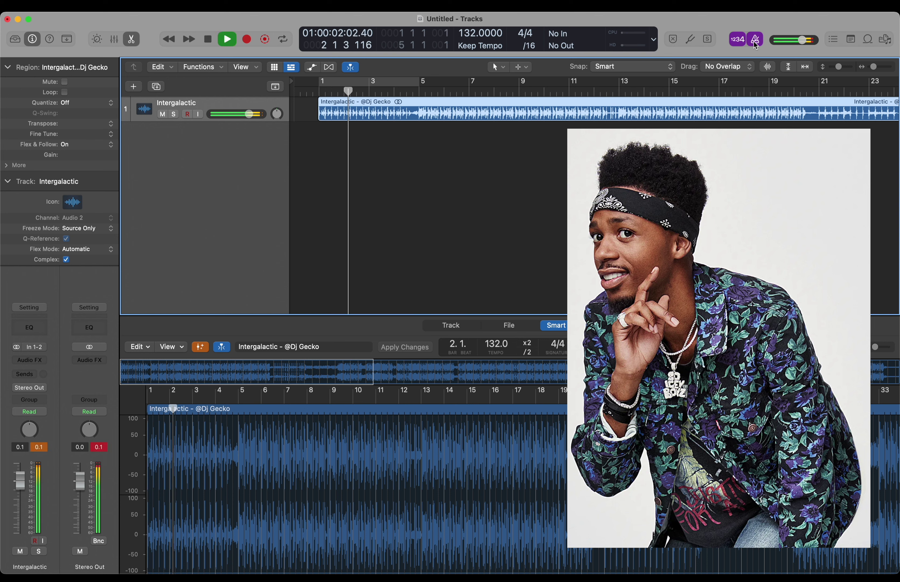
# Step: Compare the Intergalactic track muted and unmuted against the metronome, stop playback, and switch the metronome off
pyautogui.click(164, 114)
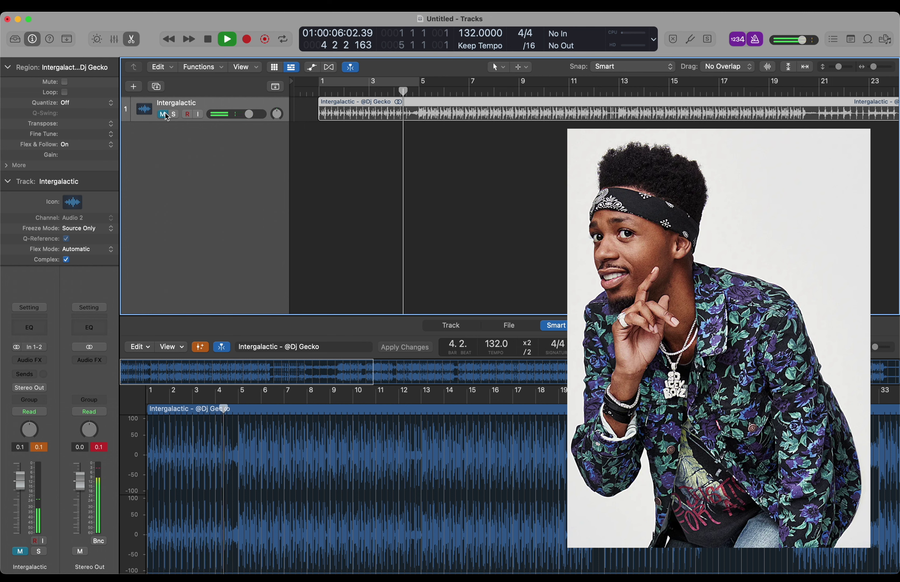
pyautogui.click(165, 114)
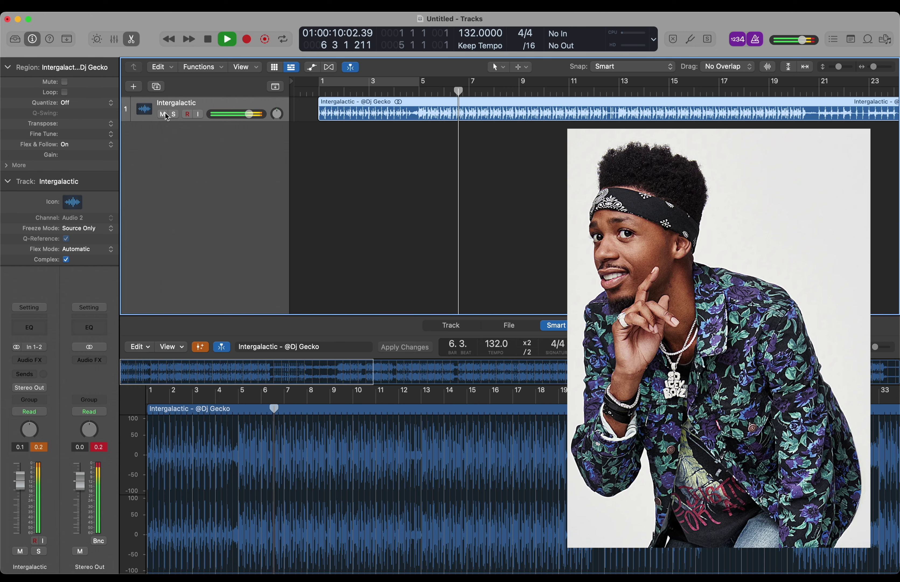
pyautogui.click(165, 114)
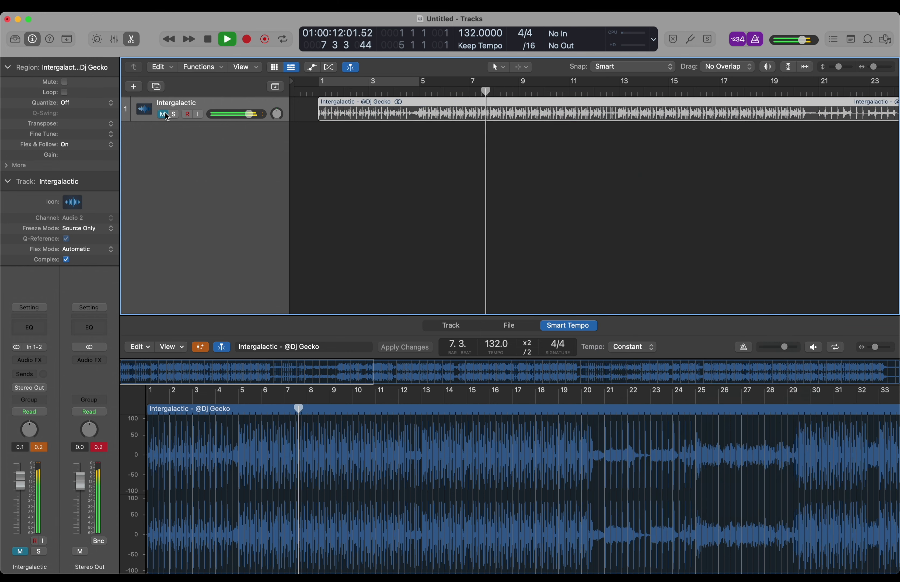
pyautogui.press('space')
pyautogui.click(756, 40)
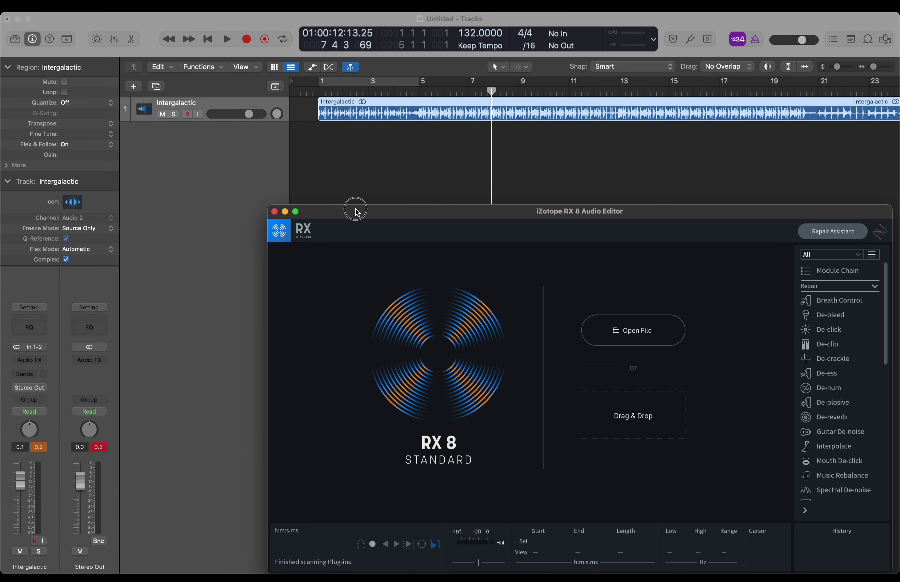
# Step: In iZotope RX 8 Audio Editor, open the file Metro Boomin, Future, Don Toliver - I Can't Save You (Interlude).mp3
pyautogui.moveTo(357, 211); pyautogui.dragTo(337, 156)
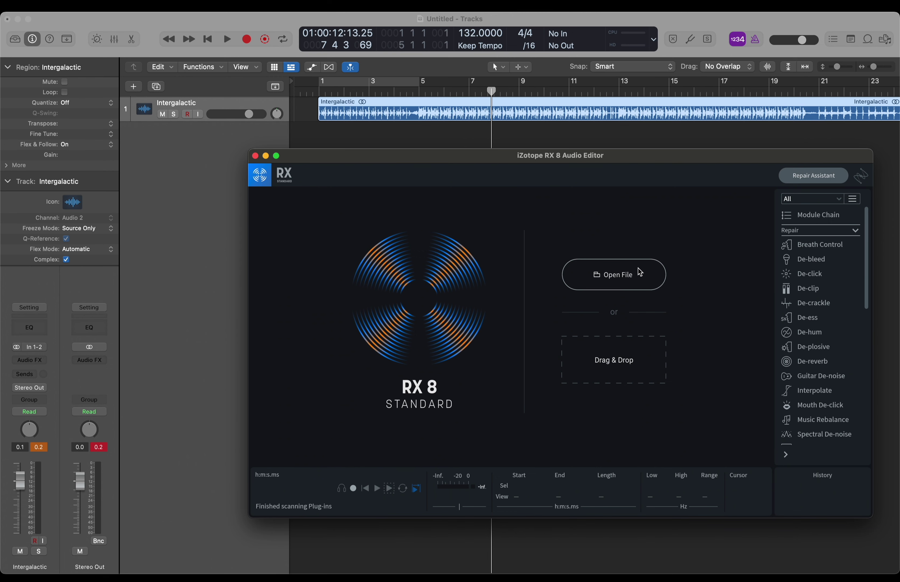
pyautogui.click(628, 276)
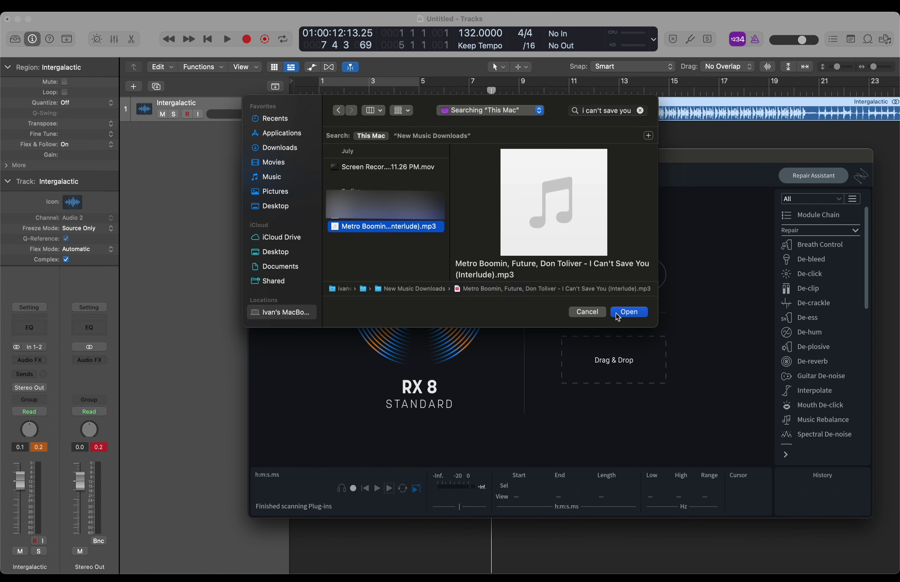
pyautogui.click(636, 314)
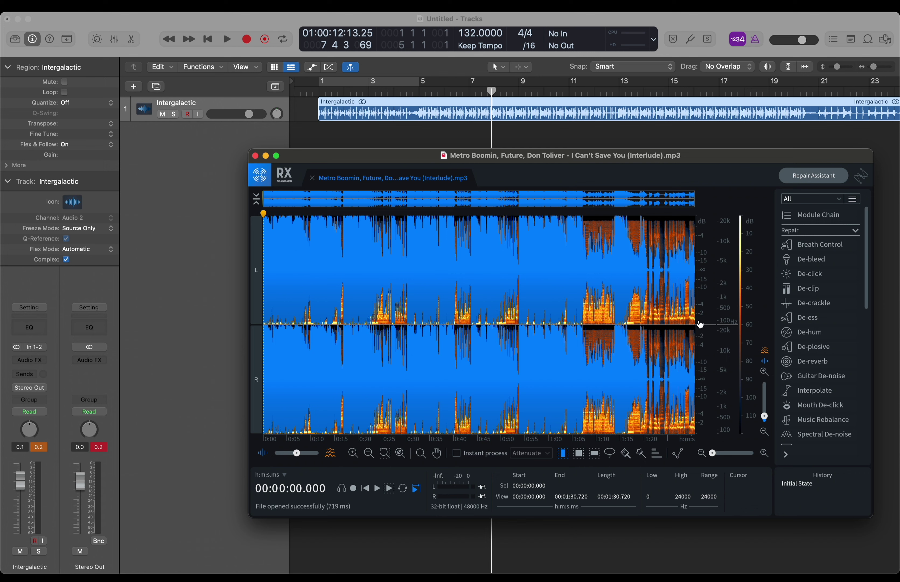
# Step: Open the Music Rebalance module for the song and set its quality to Best
pyautogui.scroll(-5, 812, 357)
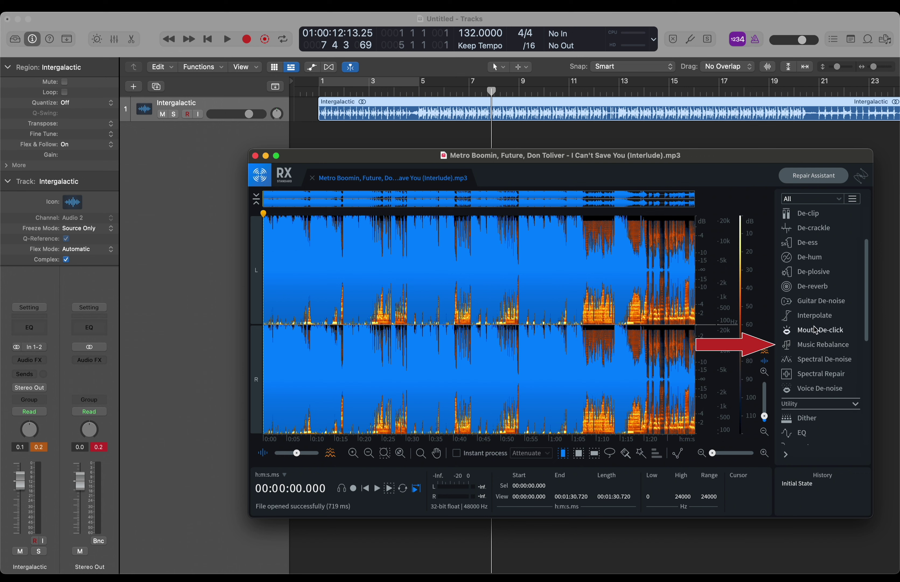
pyautogui.click(806, 345)
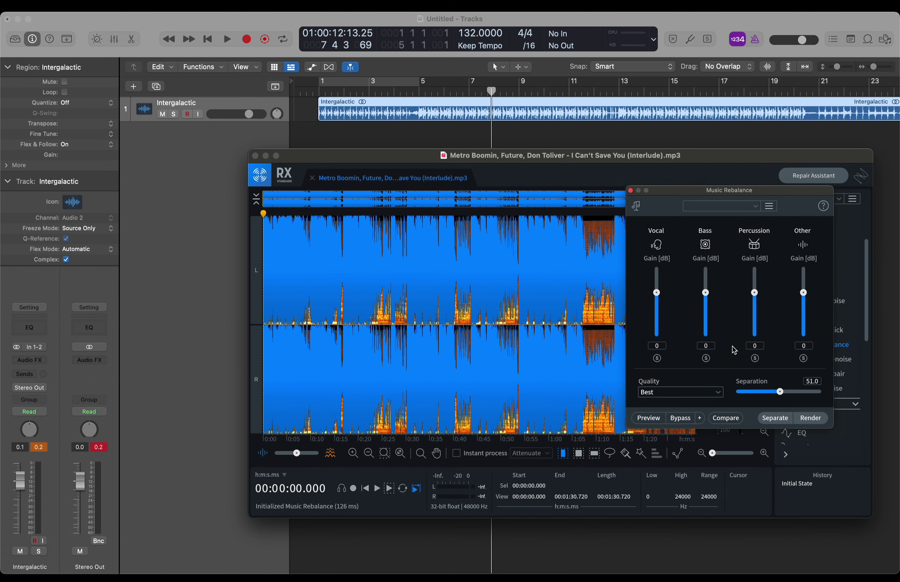
pyautogui.click(713, 394)
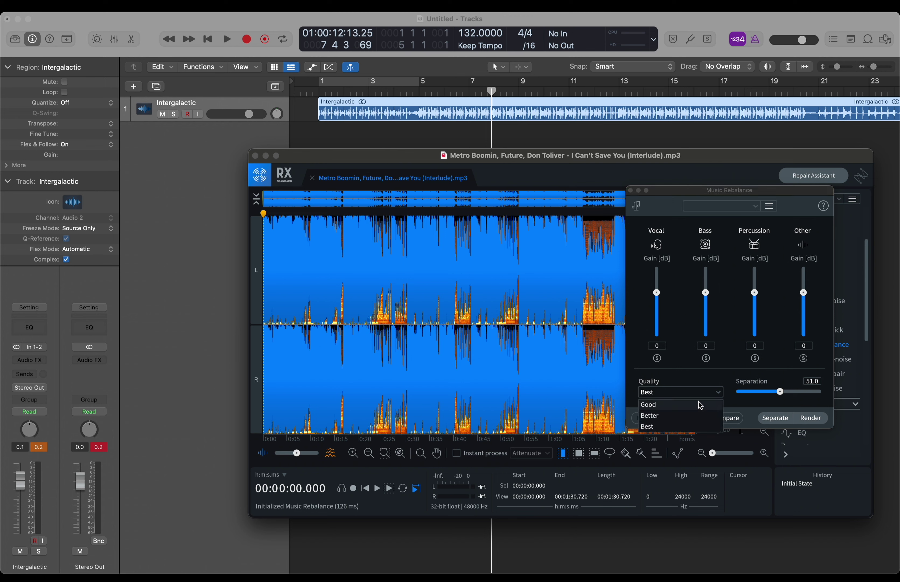
pyautogui.click(700, 426)
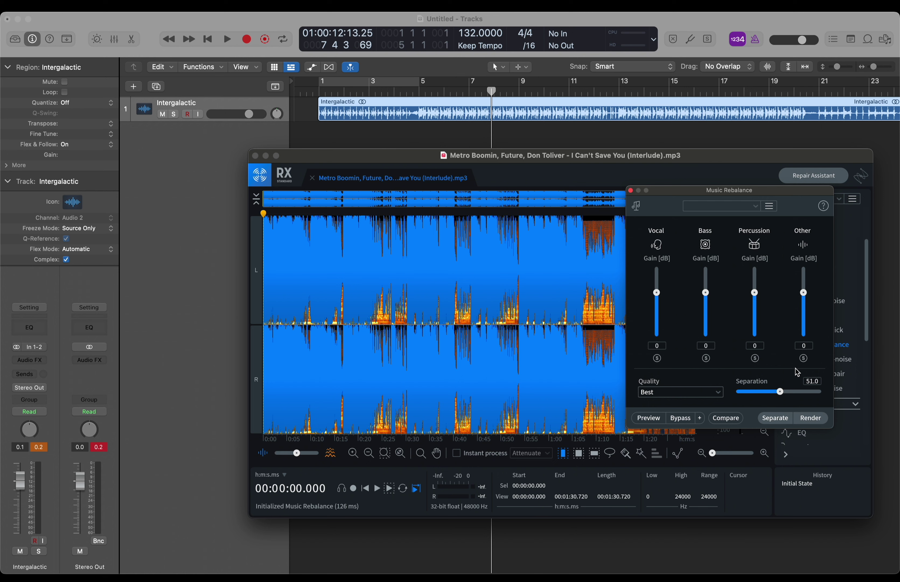
# Step: Isolate the vocal by setting the Bass, Percussion and Other gains to -Inf., render Music Rebalance, and close the module
pyautogui.moveTo(705, 293); pyautogui.dragTo(706, 346)
pyautogui.moveTo(758, 294); pyautogui.dragTo(758, 342)
pyautogui.moveTo(803, 292); pyautogui.dragTo(803, 361)
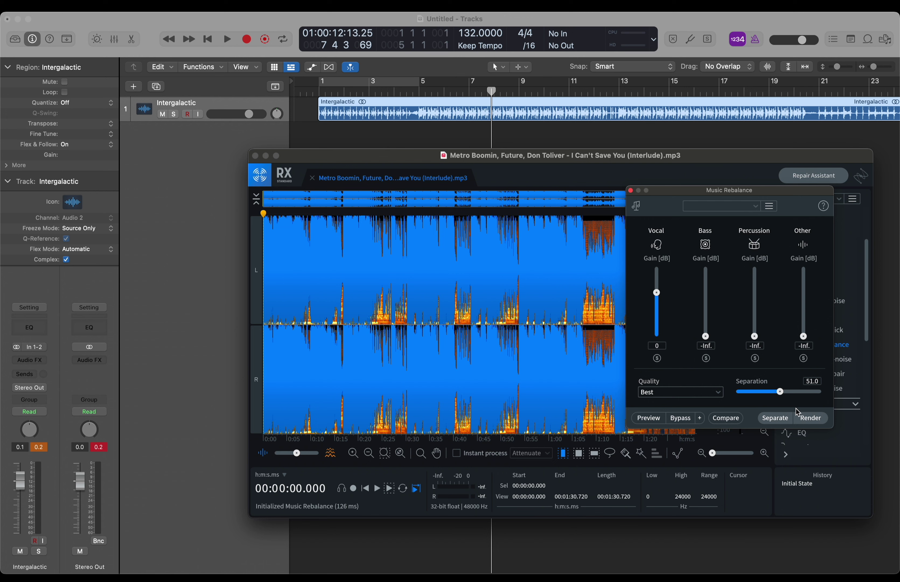
pyautogui.click(810, 418)
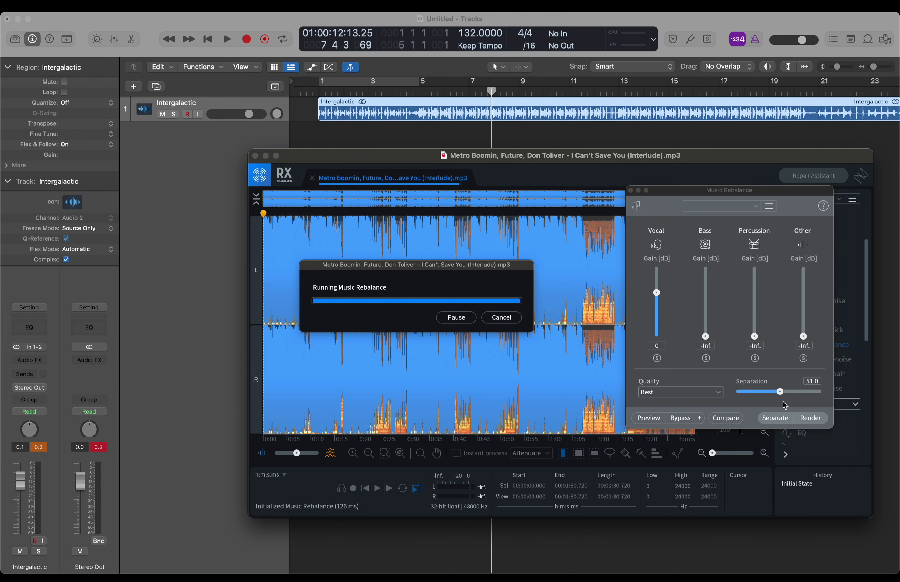
pyautogui.click(631, 191)
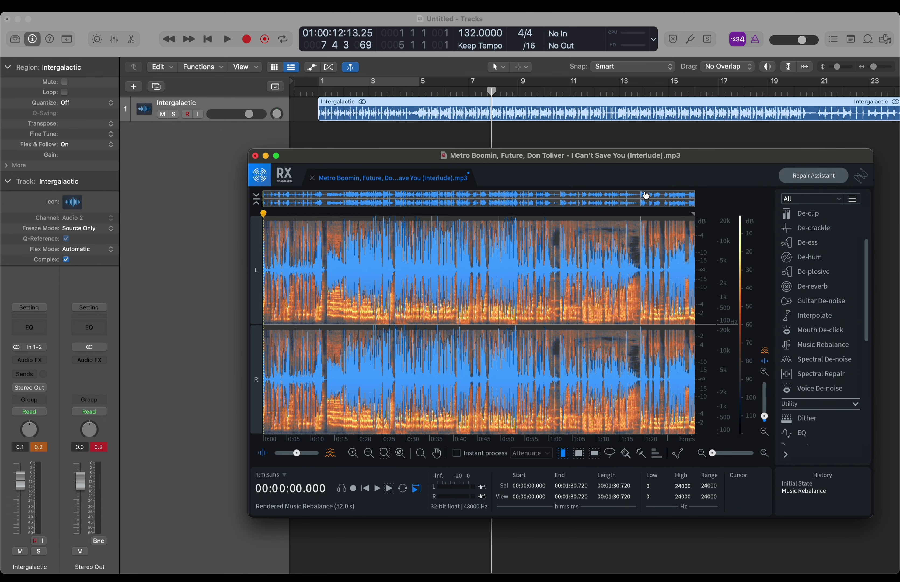
# Step: Export the isolated vocal as a 32-bit float AIFF named "I Can't Save You [Vocal]" in New Music Downloads, and close the RX editor
pyautogui.click(92, 6)
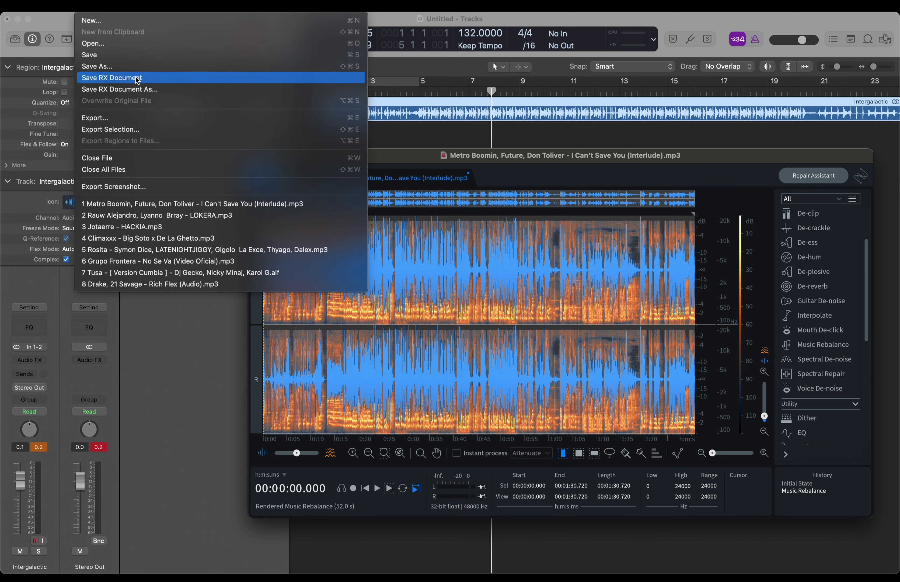
pyautogui.click(152, 119)
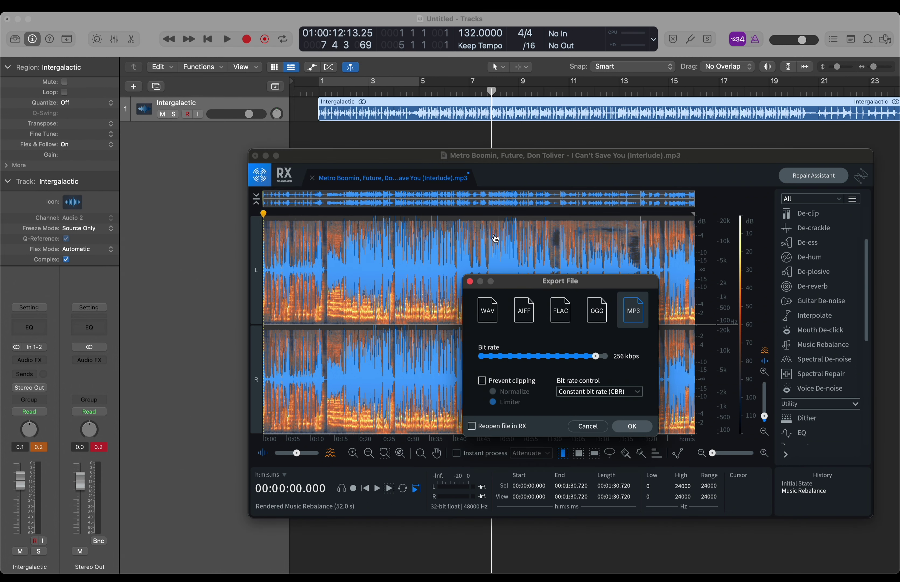
pyautogui.click(522, 314)
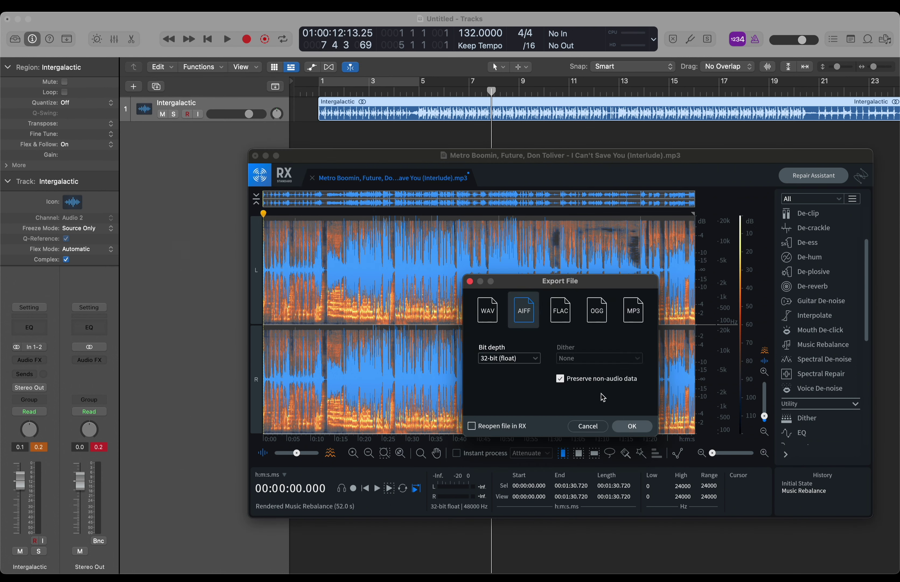
pyautogui.click(632, 426)
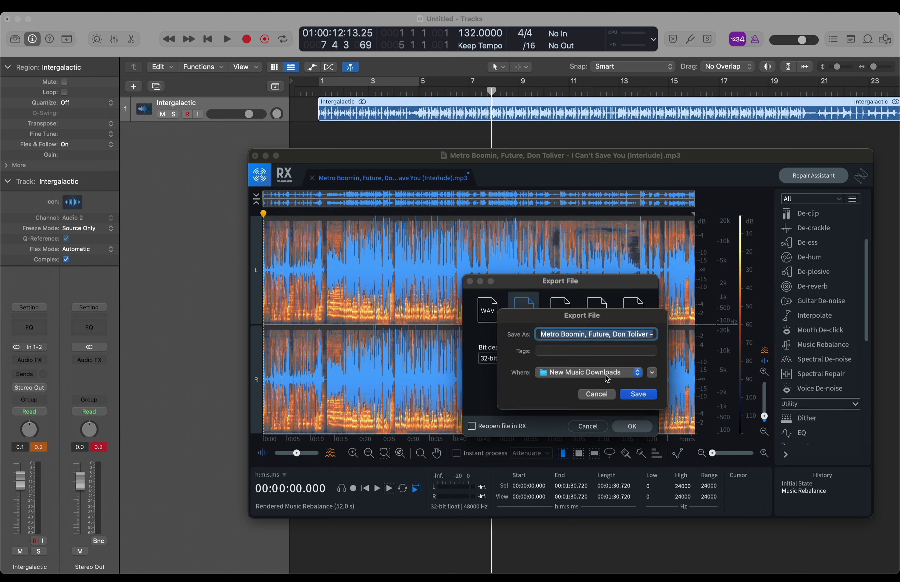
pyautogui.press('BackSpace')
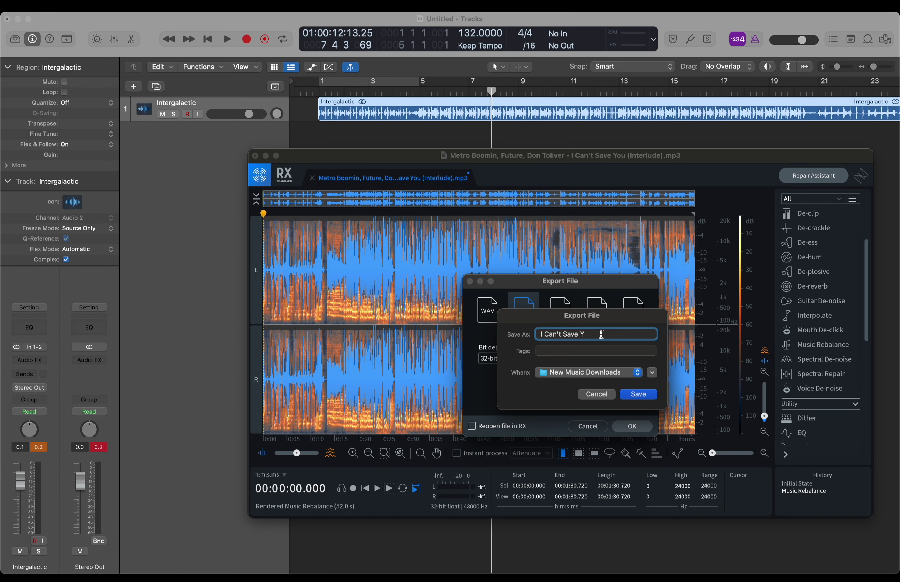
pyautogui.write("I Can't Save You [Vocal")
pyautogui.click(639, 394)
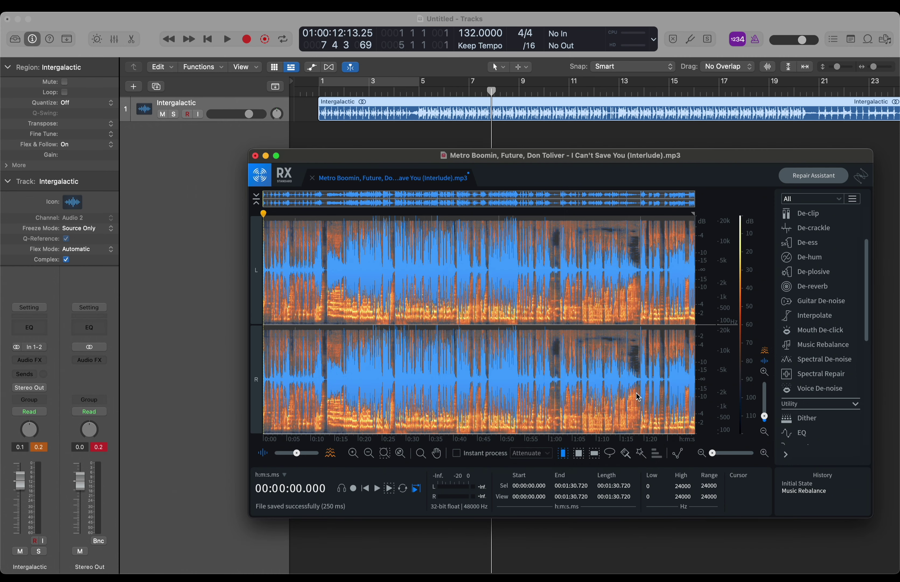
pyautogui.click(255, 155)
pyautogui.click(568, 163)
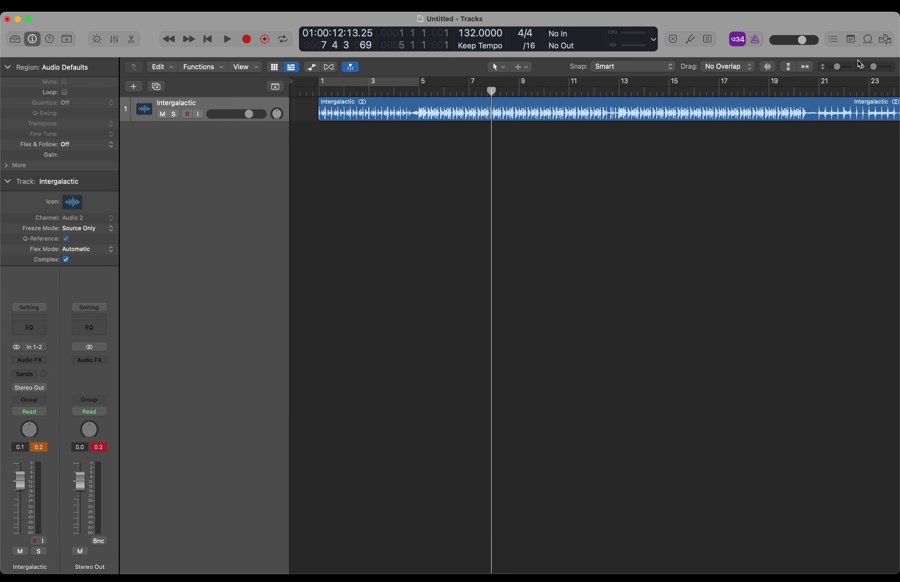
# Step: In Logic Pro, import I Can't Save You [Vocal] onto a new track at bar 1 and place that track above Intergalactic
pyautogui.click(886, 42)
pyautogui.moveTo(706, 170); pyautogui.dragTo(320, 164)
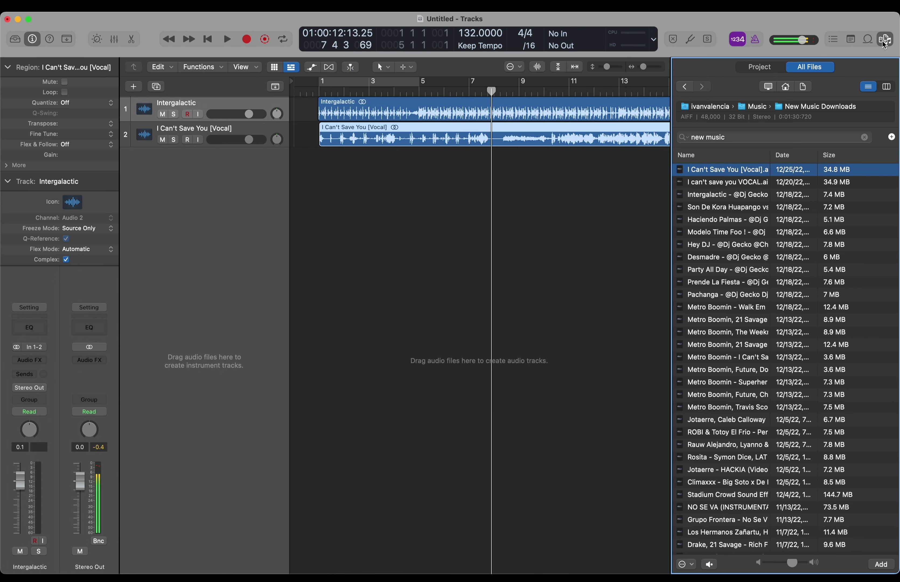
pyautogui.click(884, 41)
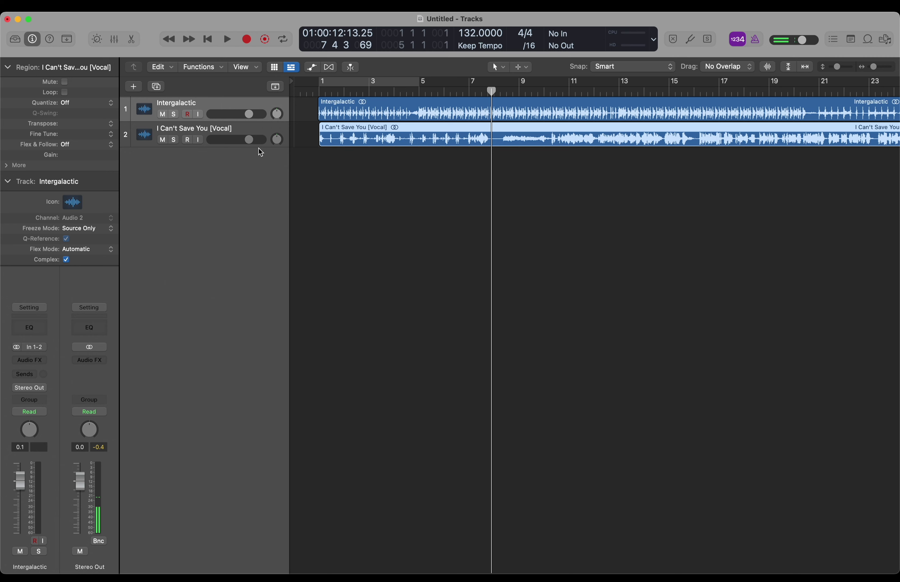
pyautogui.moveTo(254, 129); pyautogui.dragTo(253, 105)
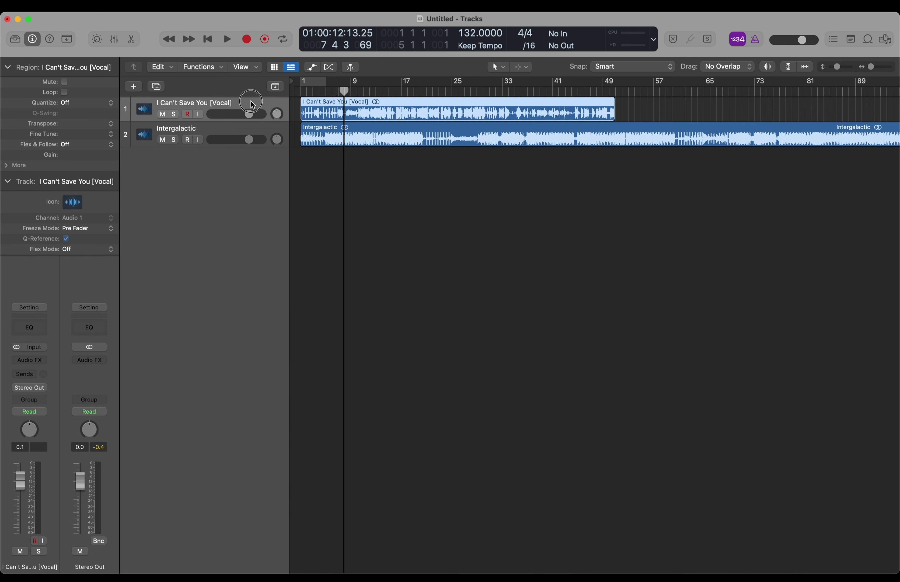
# Step: Set the vocal region's Smart Tempo mode to Constant and double its tempo
pyautogui.press('e')
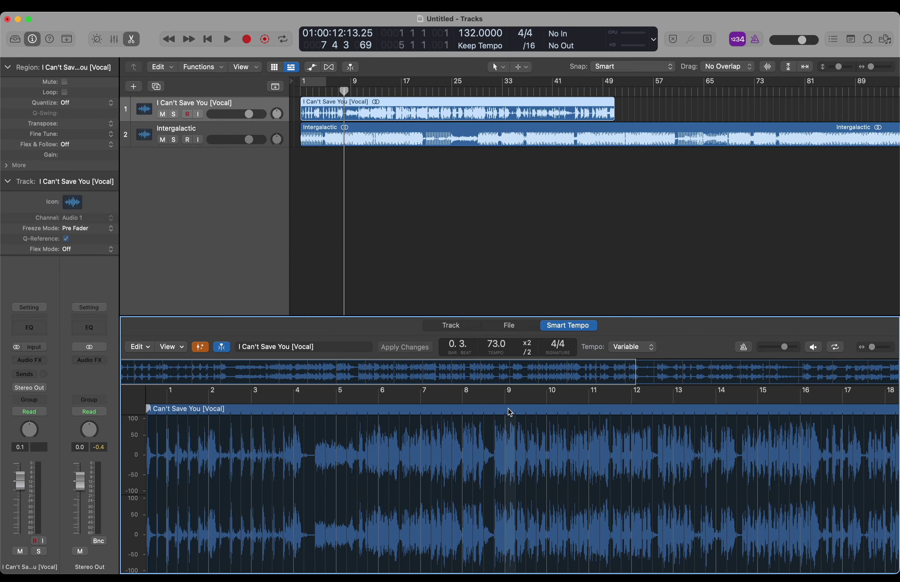
pyautogui.click(646, 347)
pyautogui.click(640, 337)
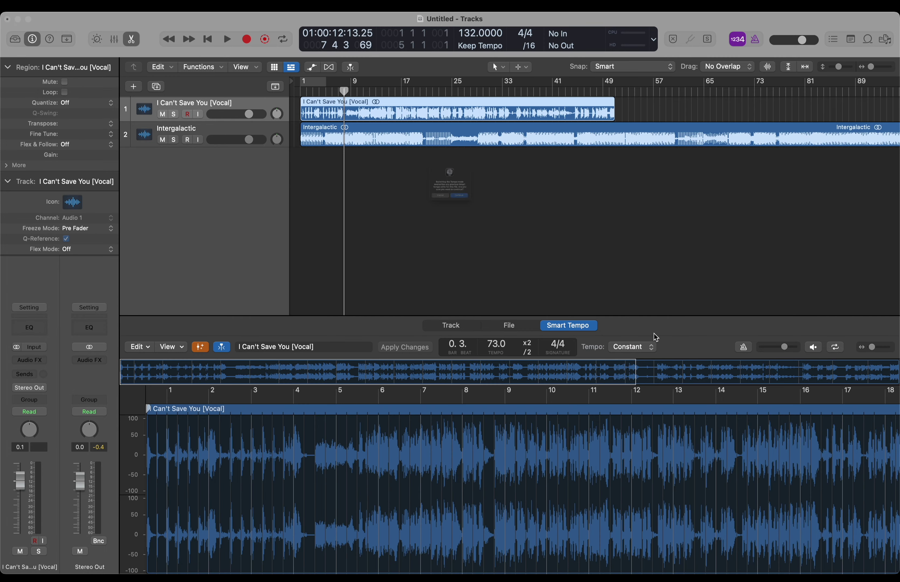
pyautogui.click(483, 232)
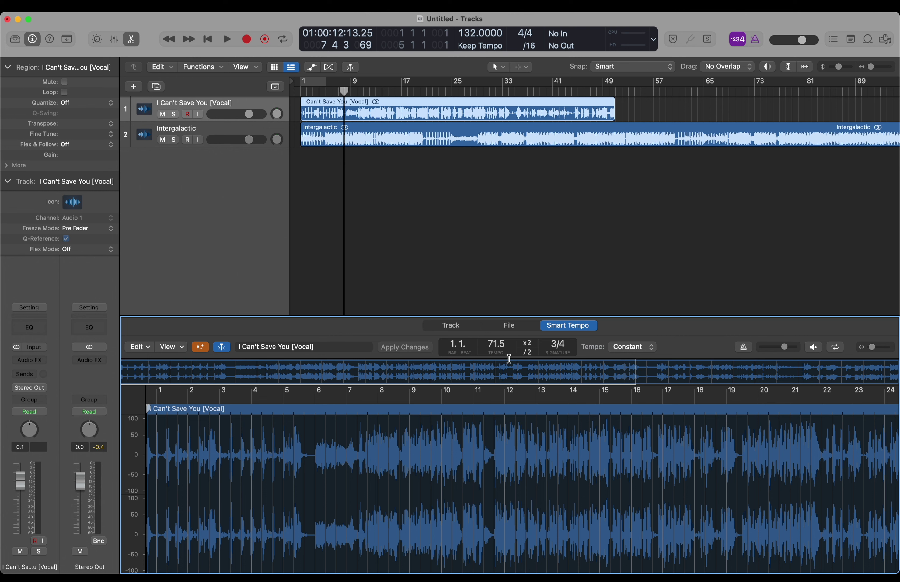
pyautogui.click(527, 343)
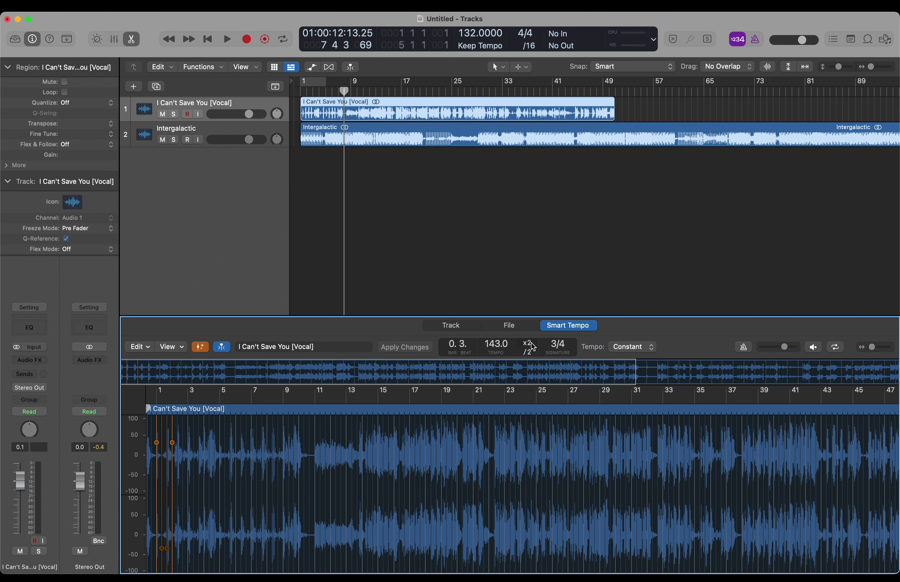
# Step: Apply the project tempo to the vocal region and downbeat, and close the Smart Tempo editor
pyautogui.click(139, 347)
pyautogui.click(219, 400)
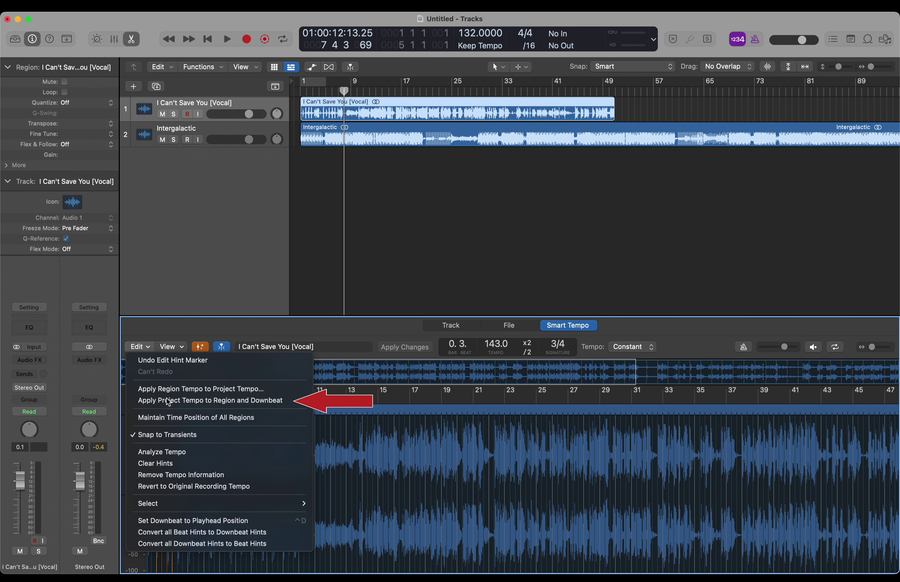
pyautogui.press('e')
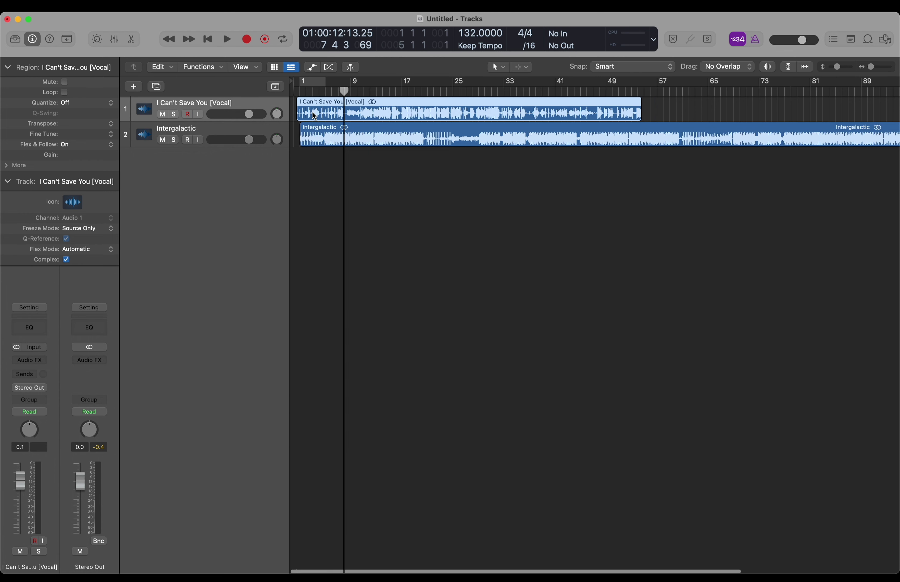
# Step: Move the vocal region so it starts at bar 1, in line with the beats of the Intergalactic region
pyautogui.scroll(8, 312, 118)
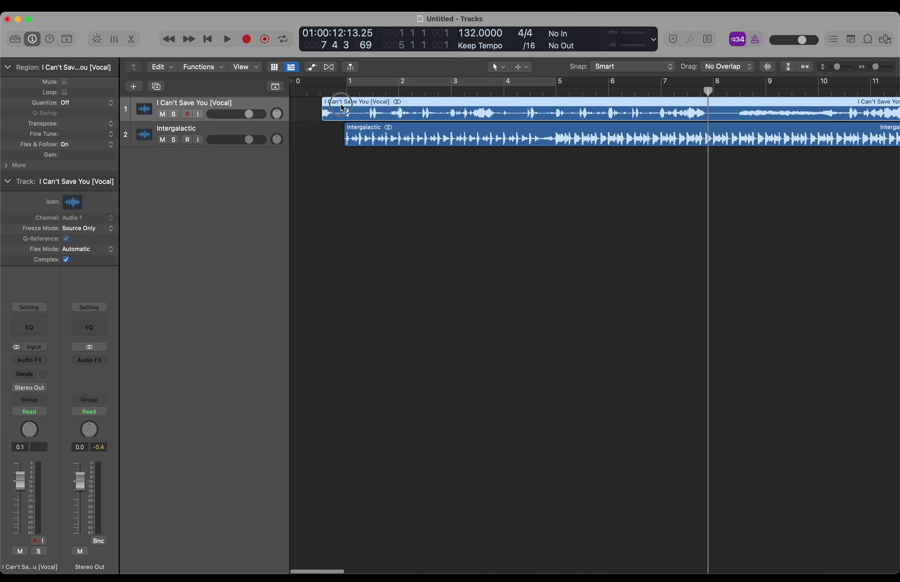
pyautogui.moveTo(342, 109); pyautogui.dragTo(367, 109)
pyautogui.scroll(6, 367, 109)
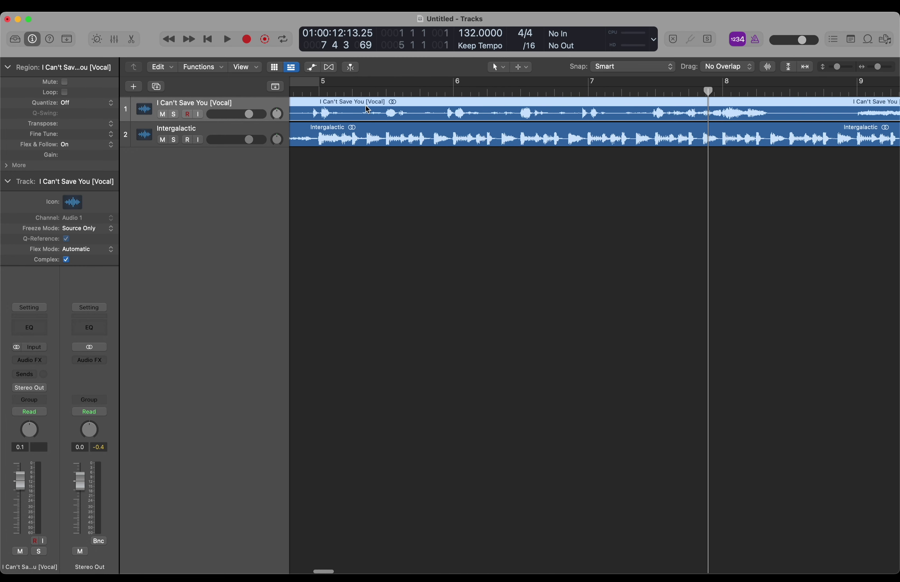
pyautogui.moveTo(441, 111); pyautogui.dragTo(440, 108)
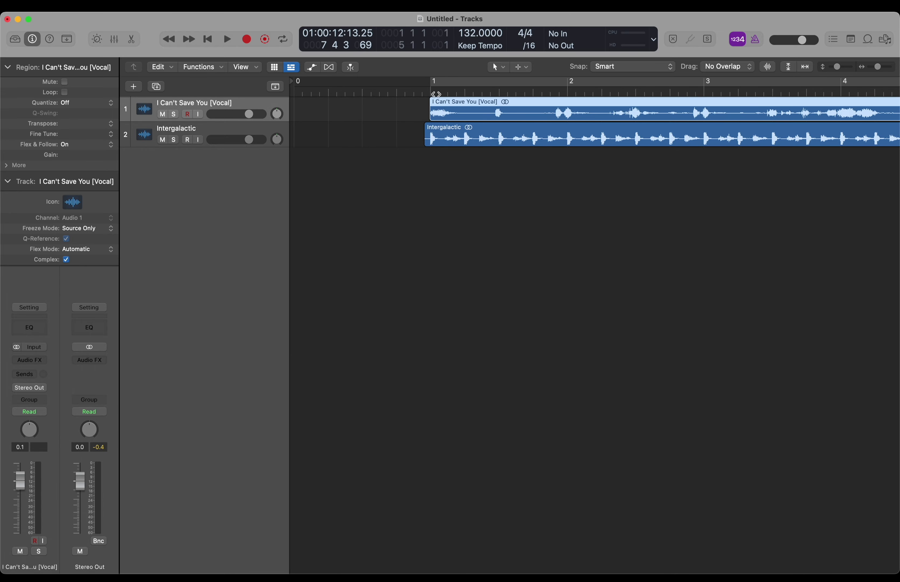
# Step: Play the vocal and Intergalactic tracks together from bar 1 to check their timing
pyautogui.click(430, 91)
pyautogui.press('z')
pyautogui.press('space')
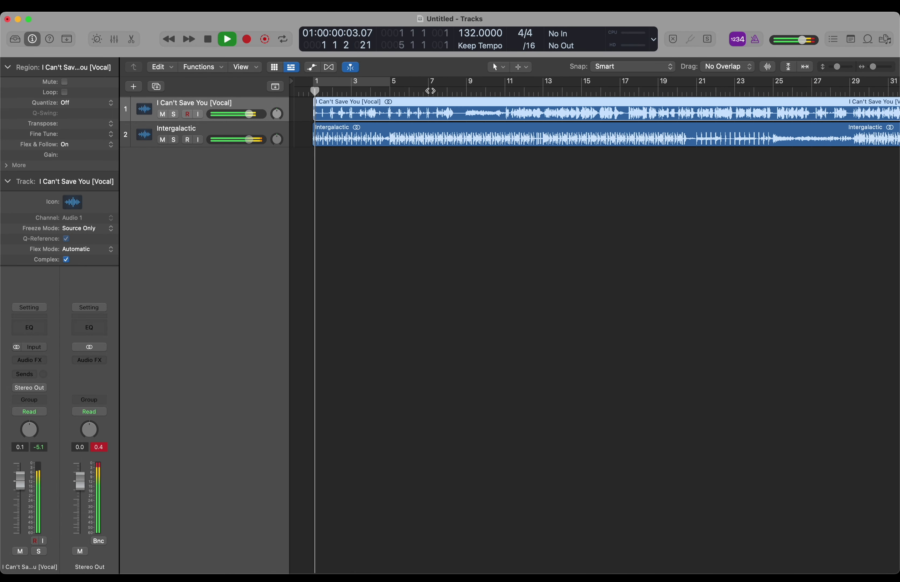
pyautogui.scroll(-5, 495, 185)
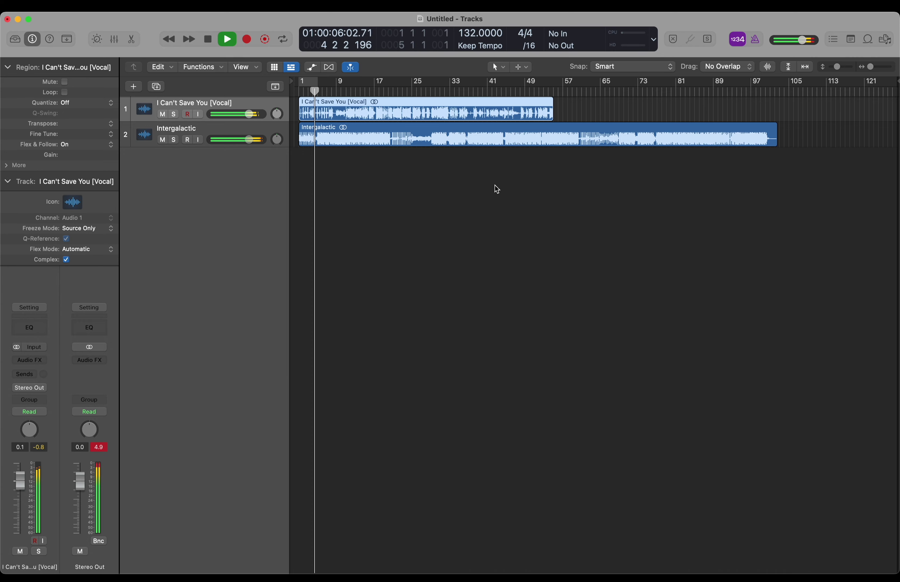
# Step: Stop playback, hide the inspector, and enlarge both tracks so their waveforms show in more detail
pyautogui.press('space')
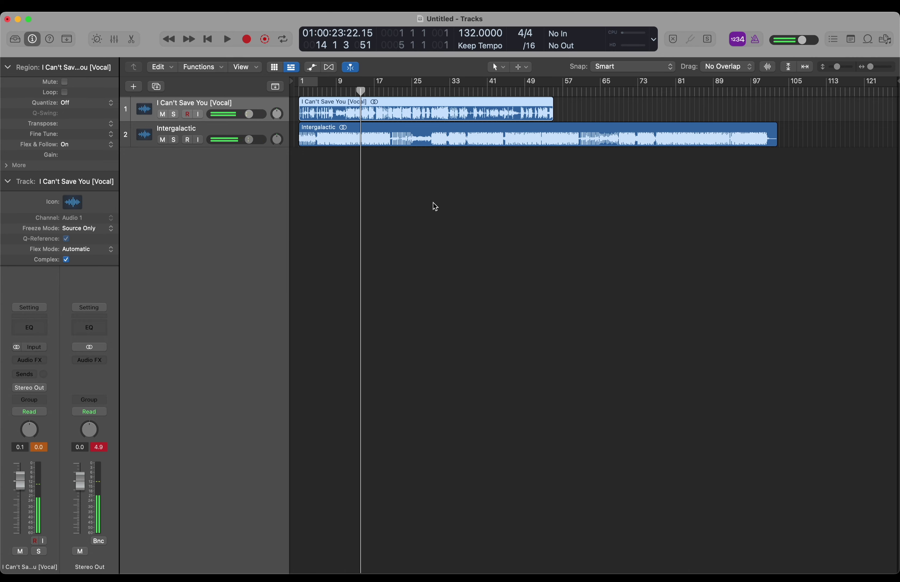
pyautogui.press('i')
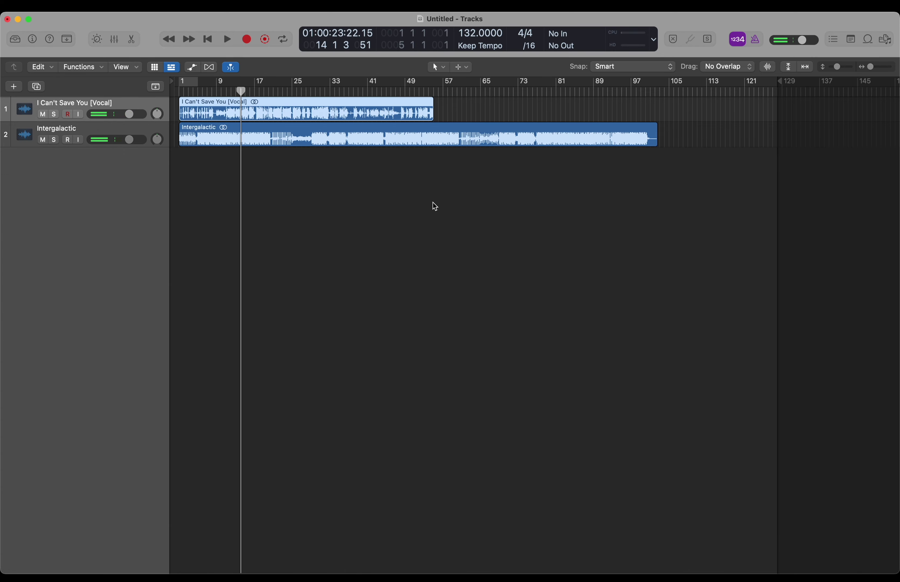
pyautogui.press('super+Right')
pyautogui.press('super+Right')
pyautogui.press('super+Right')
pyautogui.click(30, 119)
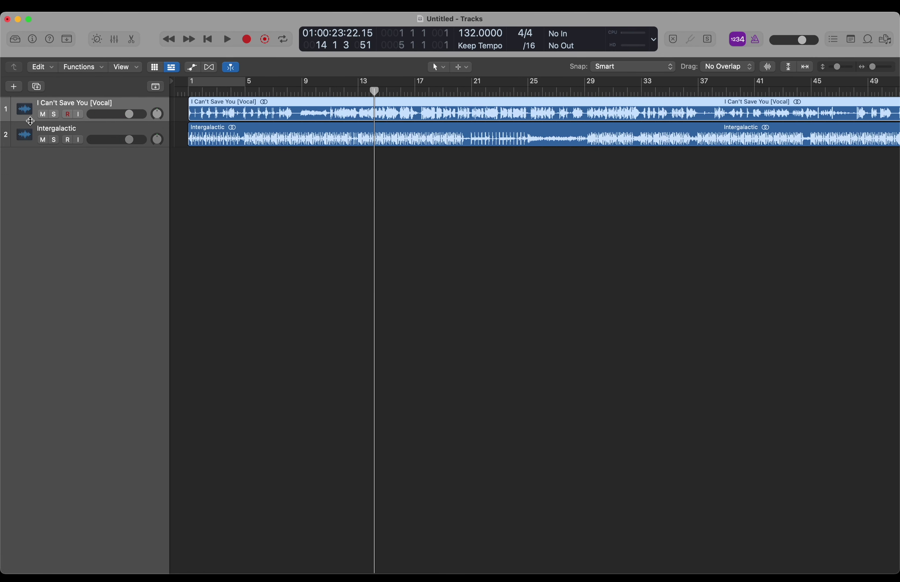
pyautogui.moveTo(30, 121); pyautogui.dragTo(26, 358)
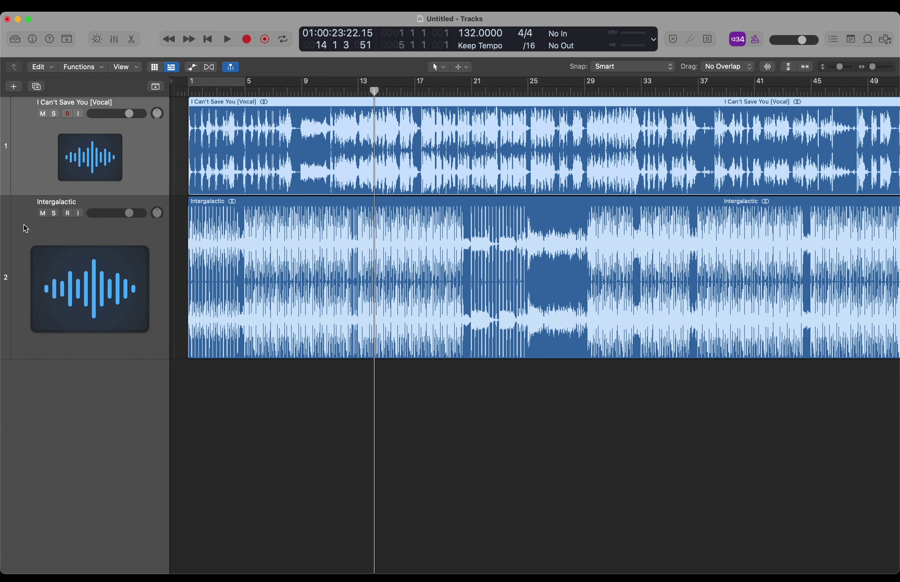
# Step: Colour the vocal track yellow and apply the track colour to its region
pyautogui.rightClick(149, 156)
pyautogui.click(235, 343)
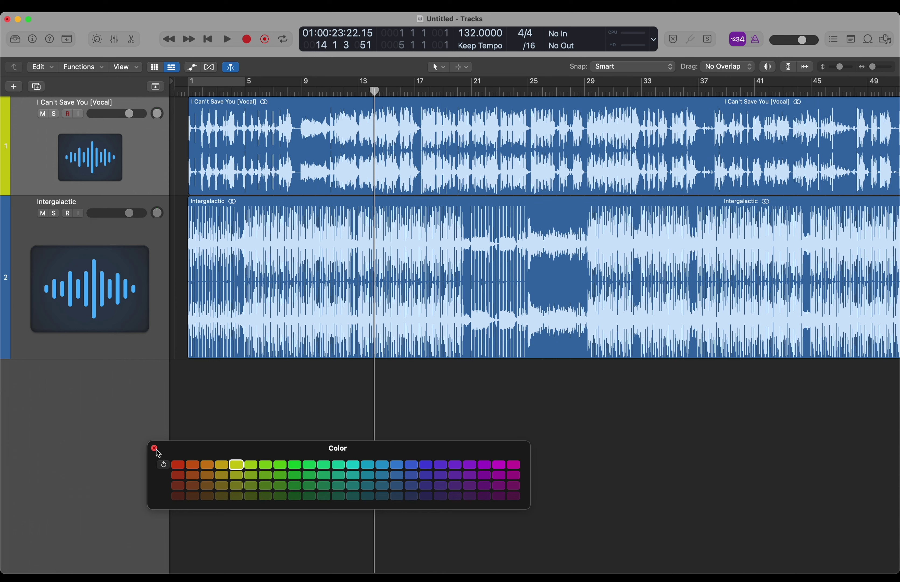
pyautogui.click(155, 448)
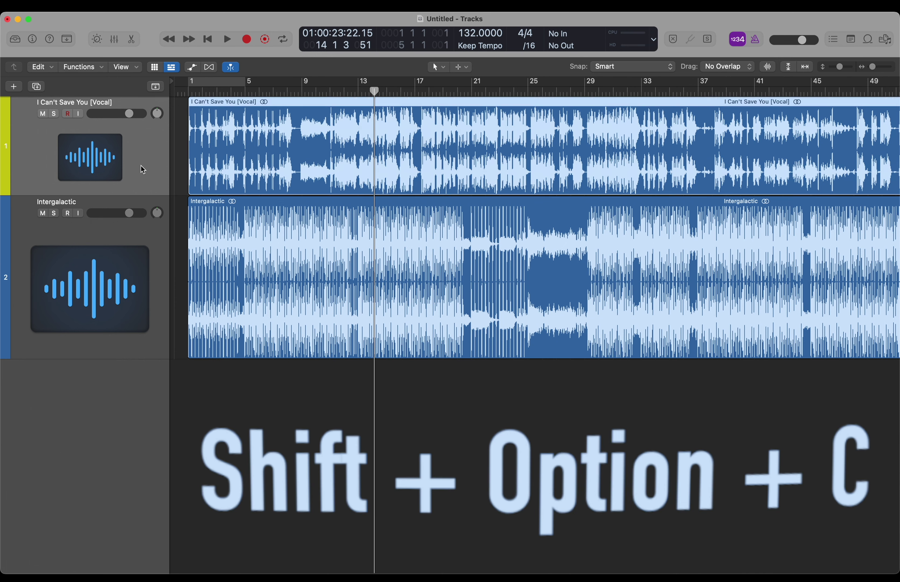
pyautogui.hotkey('shift', 'alt', 'c')
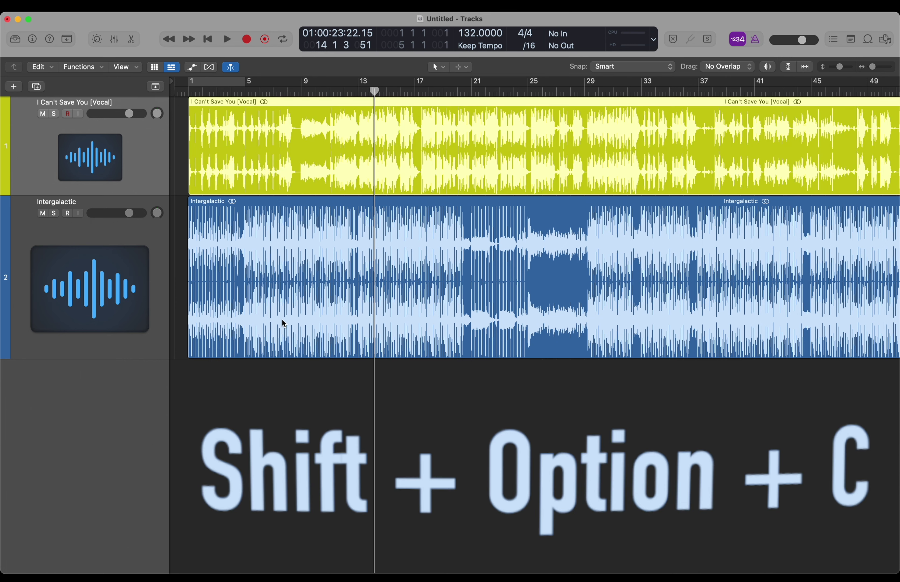
# Step: Assign red to the vocal track and colour its region to match the track
pyautogui.scroll(-3, 283, 322)
pyautogui.scroll(5, 266, 211)
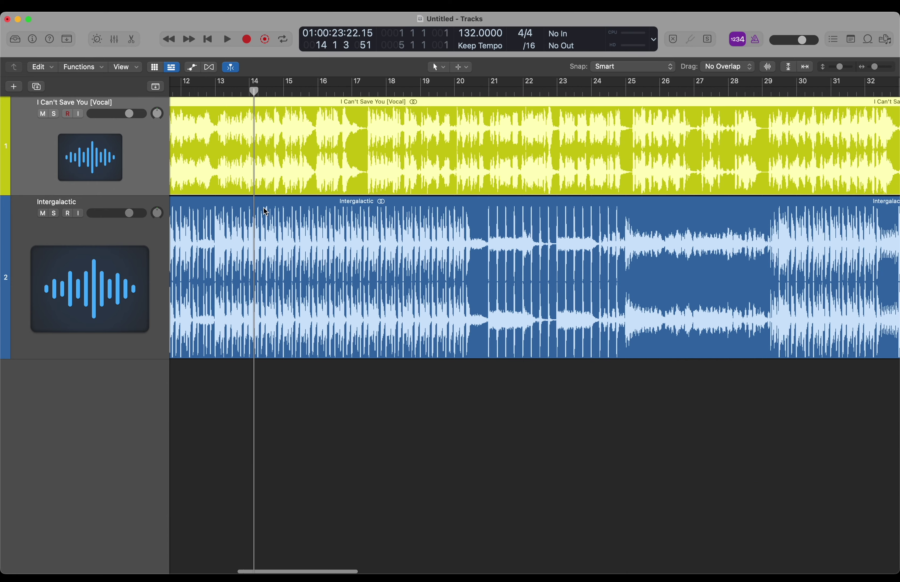
pyautogui.hscroll(-10, 266, 212)
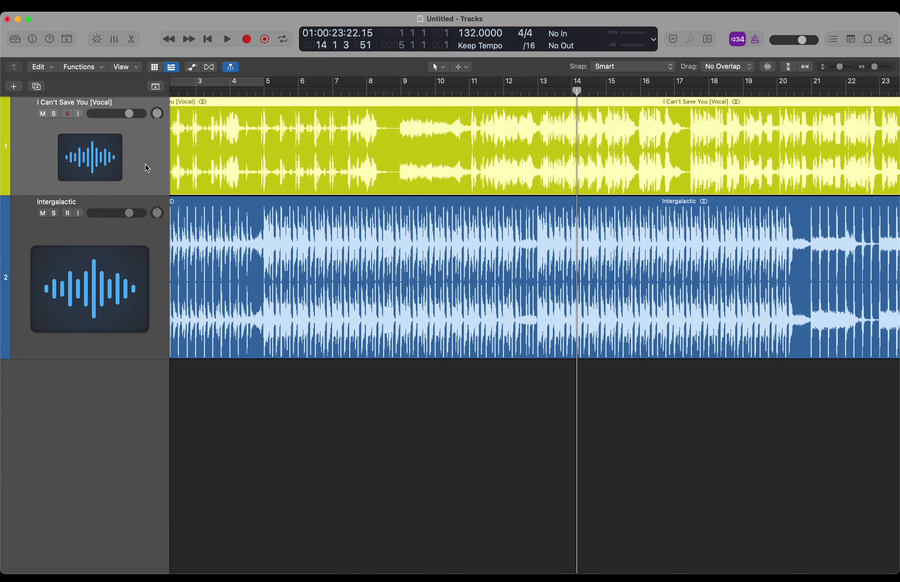
pyautogui.rightClick(148, 168)
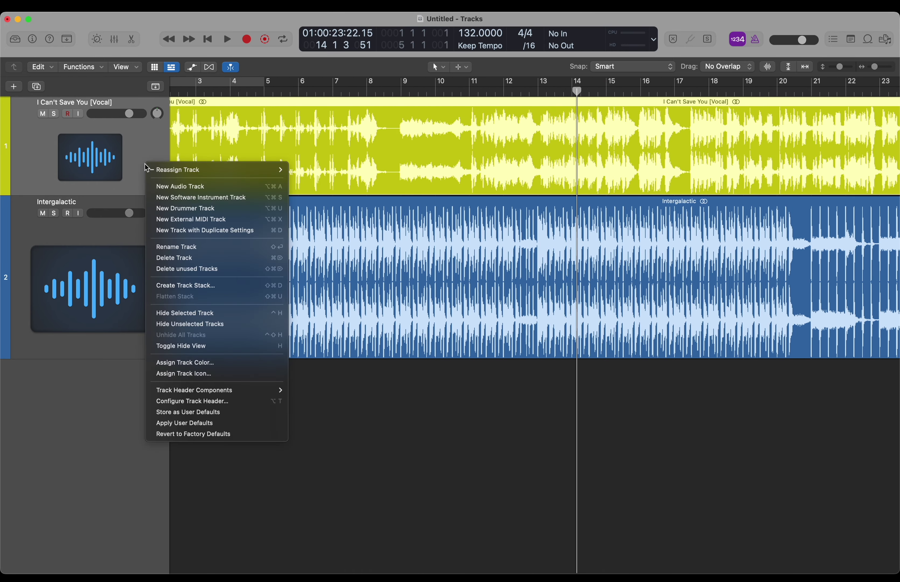
pyautogui.click(209, 364)
pyautogui.click(178, 465)
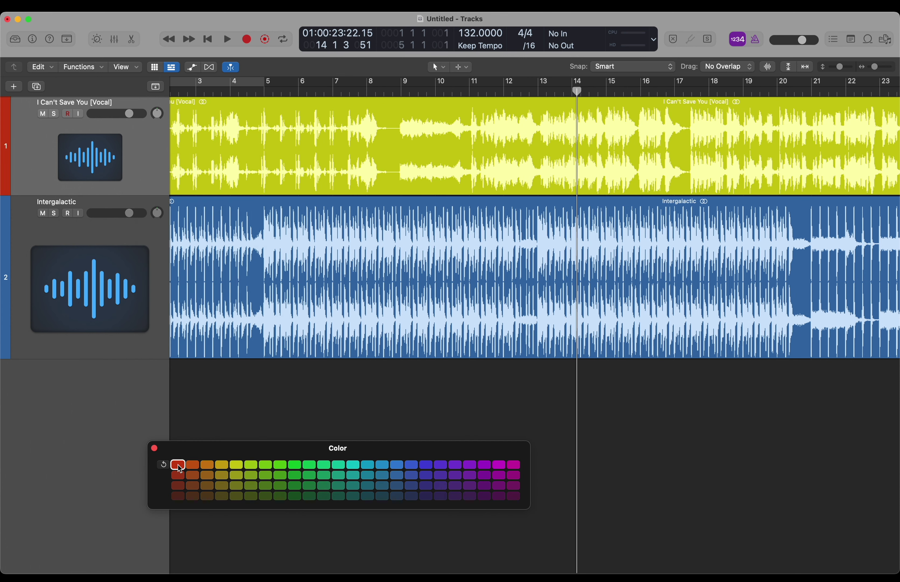
pyautogui.click(154, 448)
pyautogui.click(144, 185)
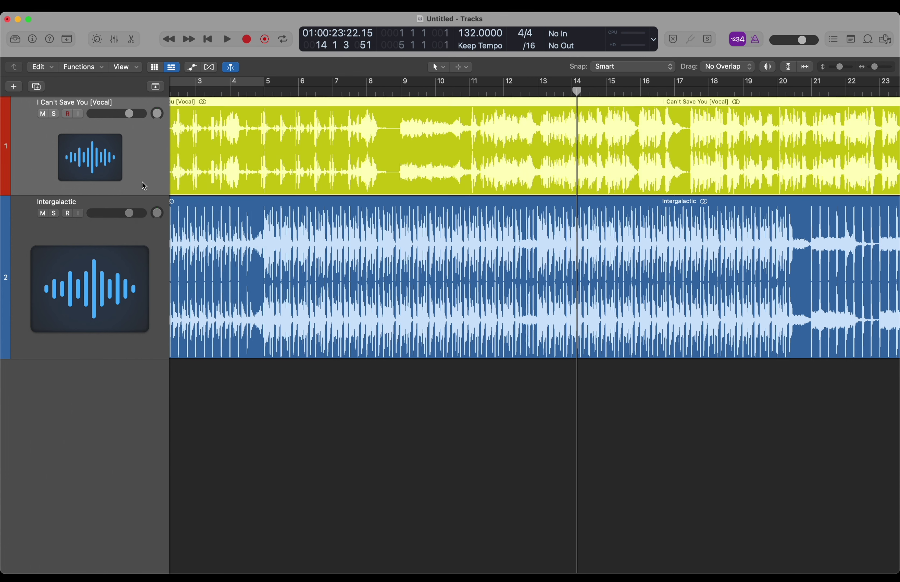
pyautogui.hotkey('shift', 'alt', 'c')
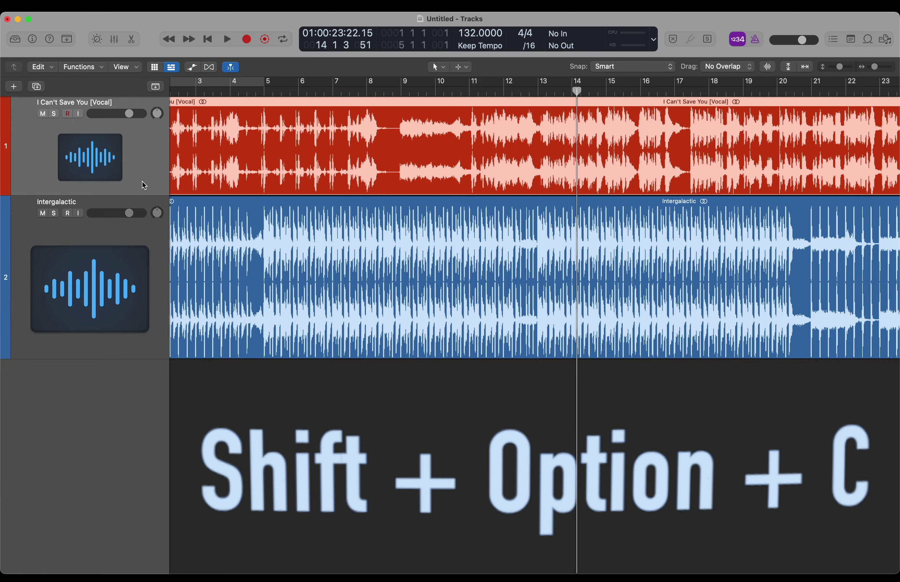
# Step: Move the vocal region so its second vocal hit lines up with the Intergalactic beat at position 1 3
pyautogui.press('z')
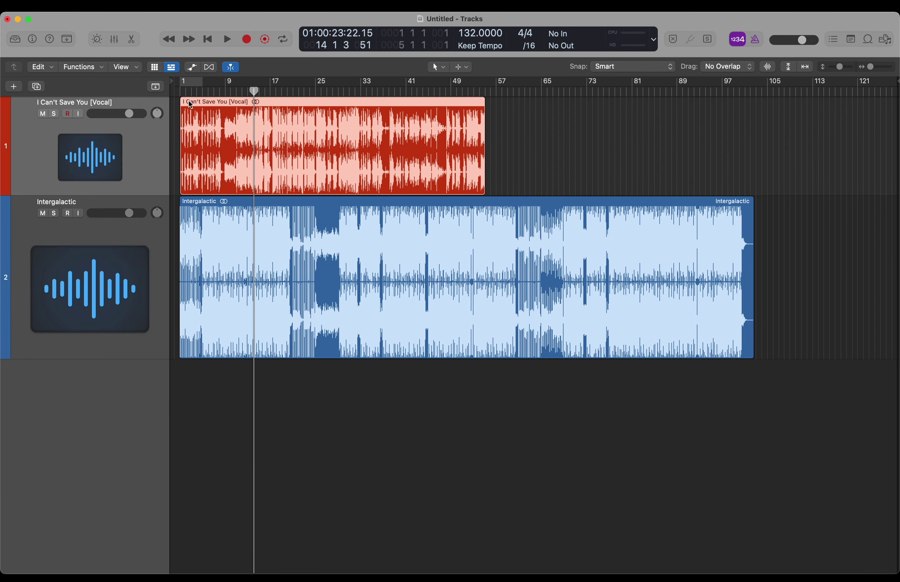
pyautogui.click(180, 92)
pyautogui.scroll(10, 180, 91)
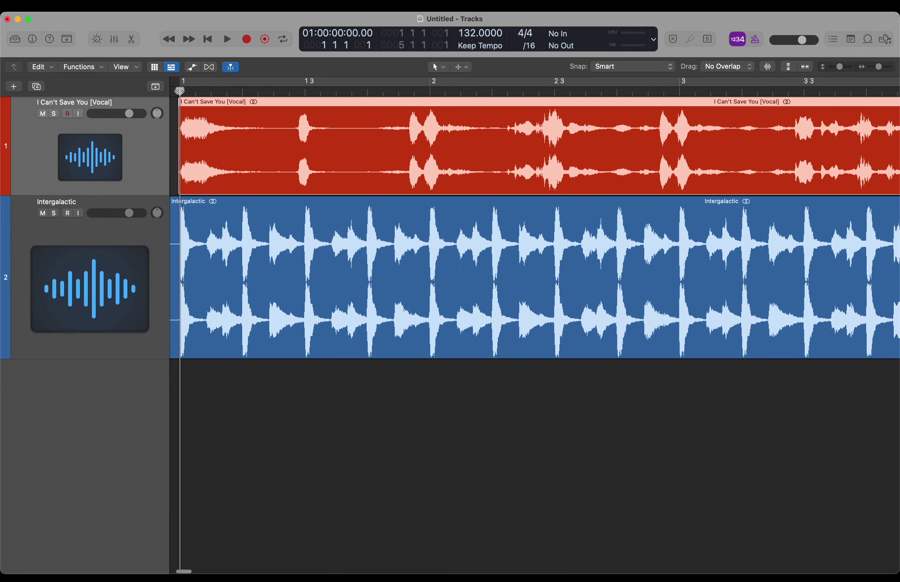
pyautogui.scroll(5, 179, 92)
pyautogui.scroll(5, 310, 159)
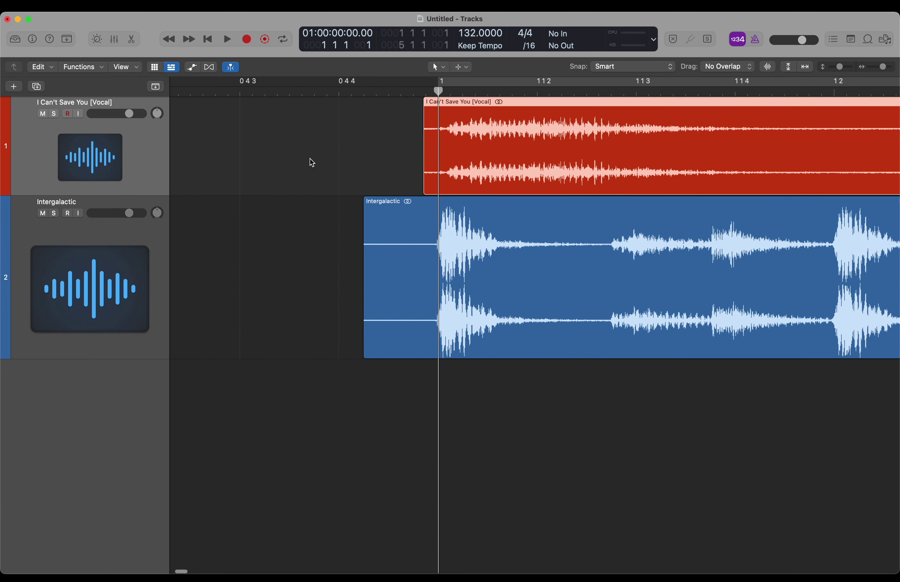
pyautogui.scroll(-8, 311, 162)
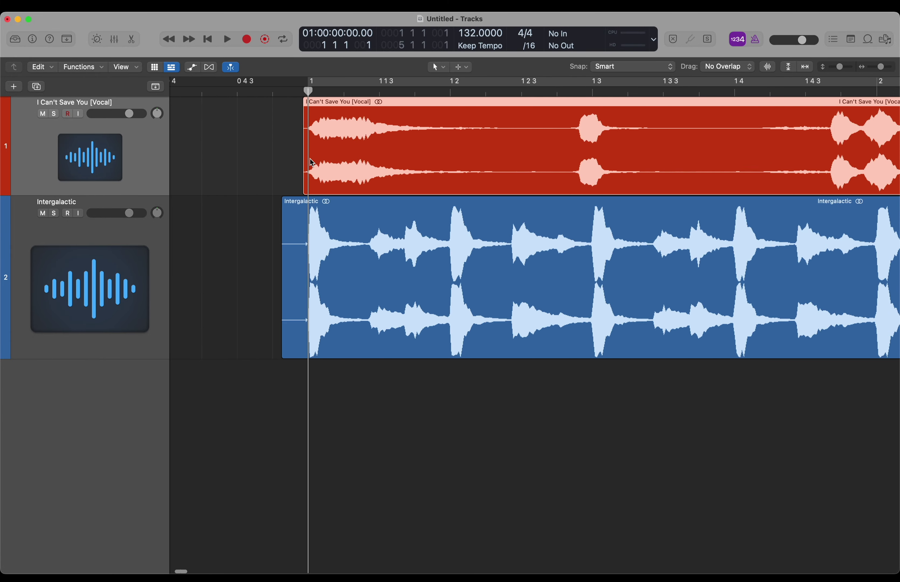
pyautogui.hscroll(5, 312, 163)
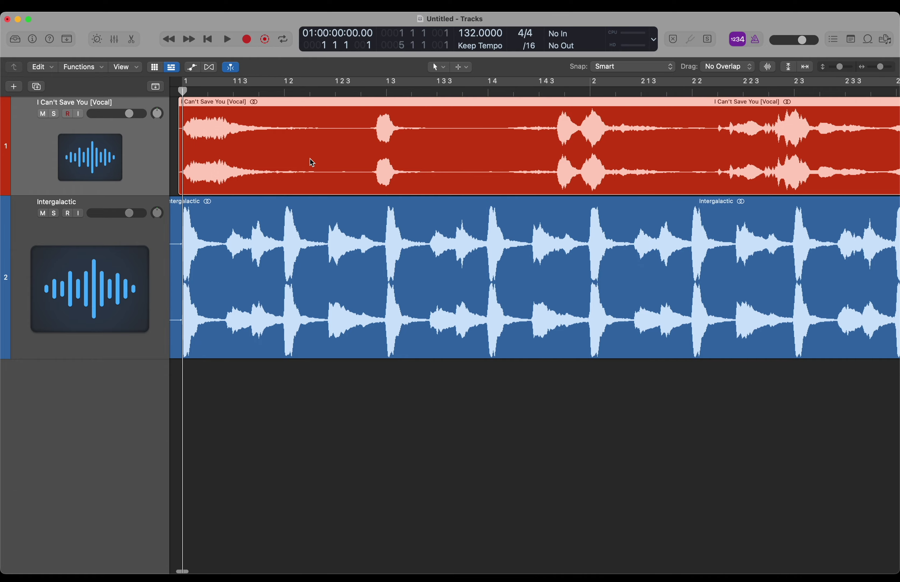
pyautogui.click(377, 94)
pyautogui.scroll(5, 378, 94)
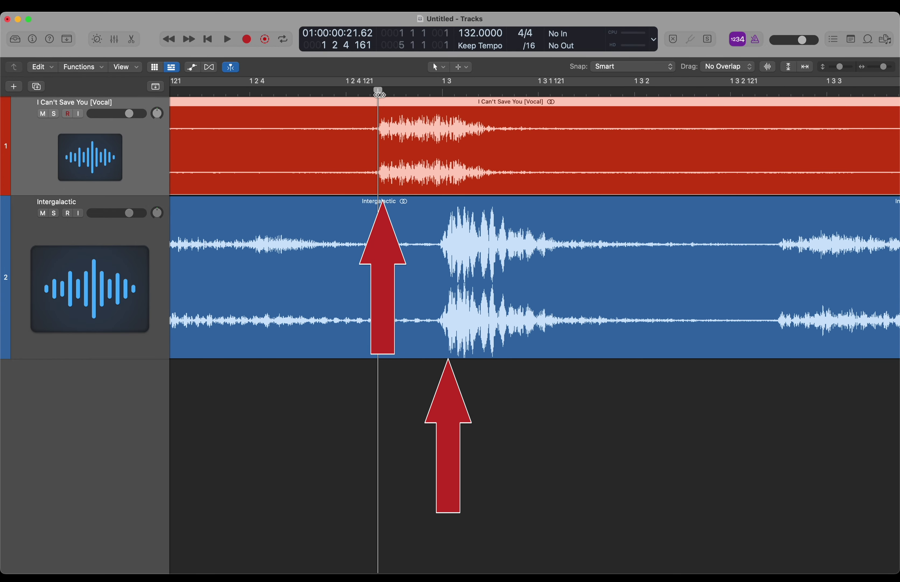
pyautogui.click(442, 91)
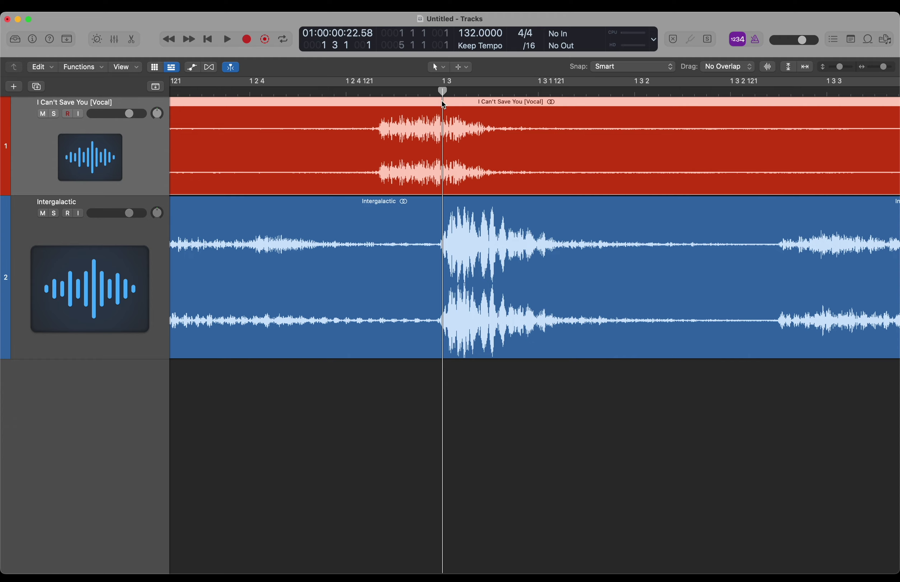
pyautogui.moveTo(444, 105); pyautogui.dragTo(505, 103)
# Step: Play both tracks from bar 1 to check how the realigned vocal sits against the Intergalactic beats
pyautogui.scroll(-5, 506, 102)
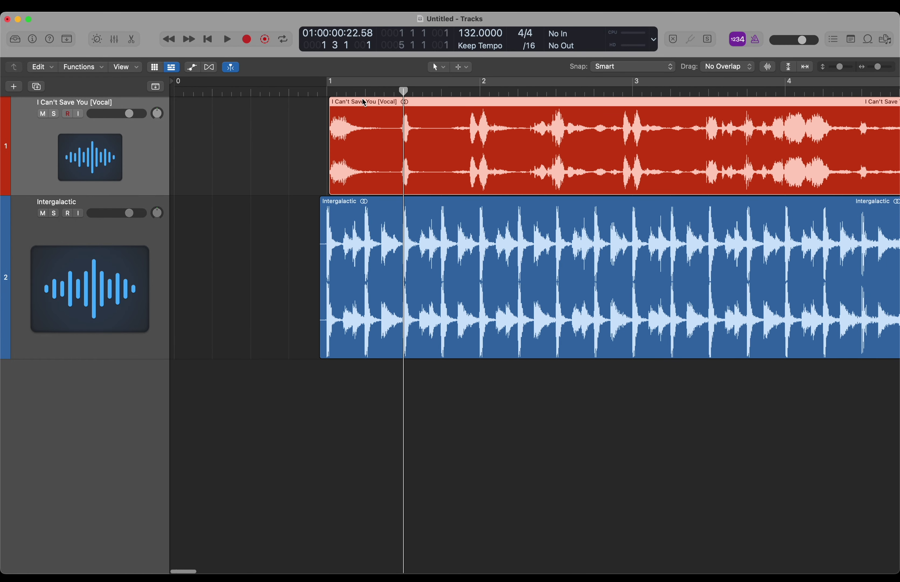
pyautogui.click(324, 90)
pyautogui.scroll(-5, 326, 90)
pyautogui.press('space')
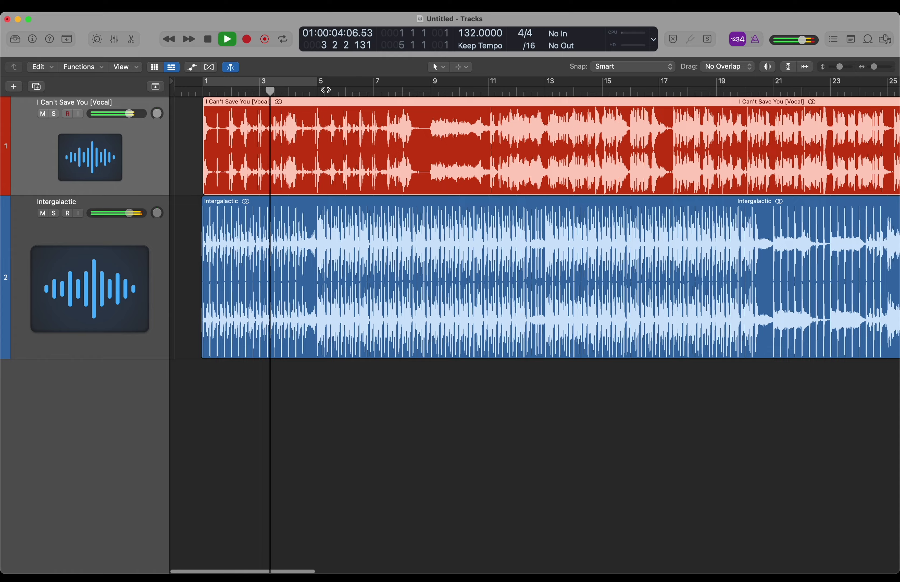
pyautogui.press('super+Right')
pyautogui.press('super+Right')
pyautogui.press('super+Right')
pyautogui.press('super+Right')
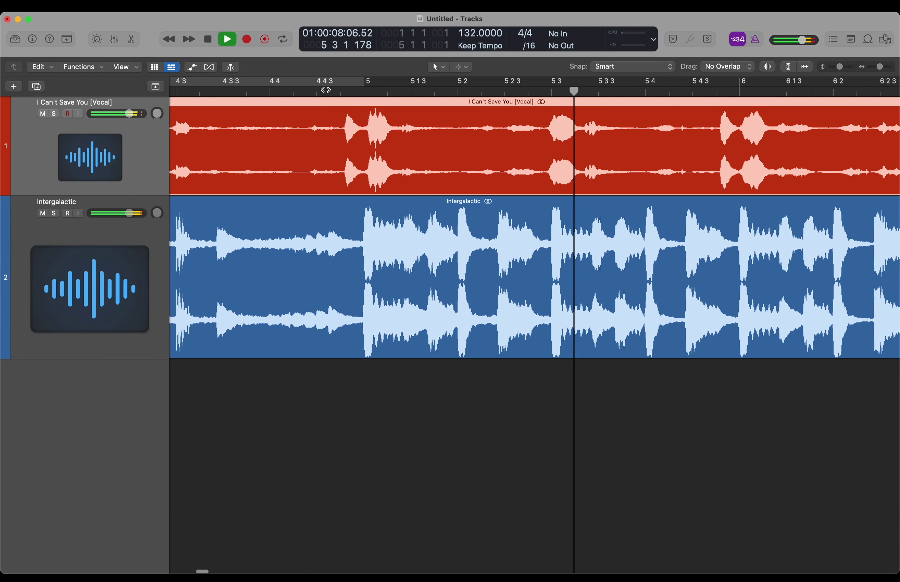
pyautogui.press('super+Left')
pyautogui.press('super+Left')
pyautogui.press('super+Left')
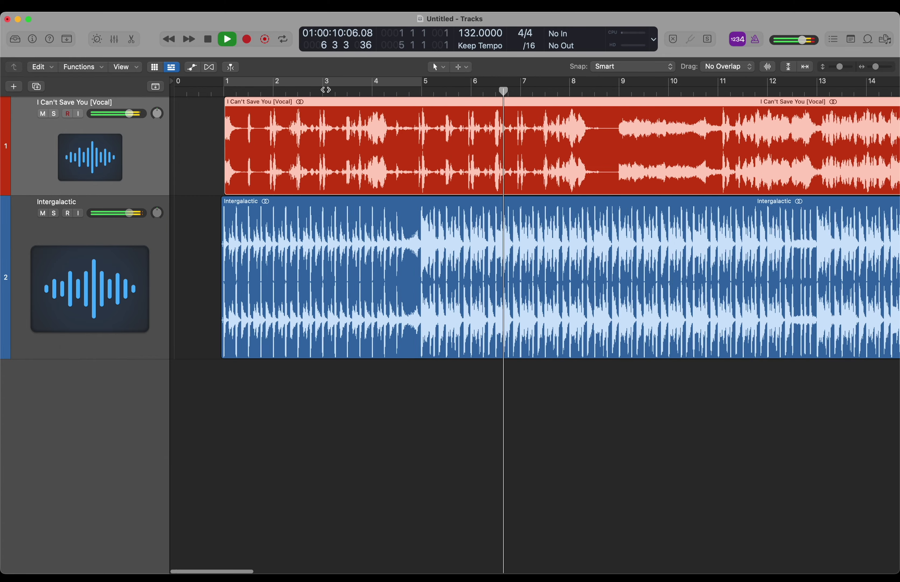
pyautogui.press('super+Left')
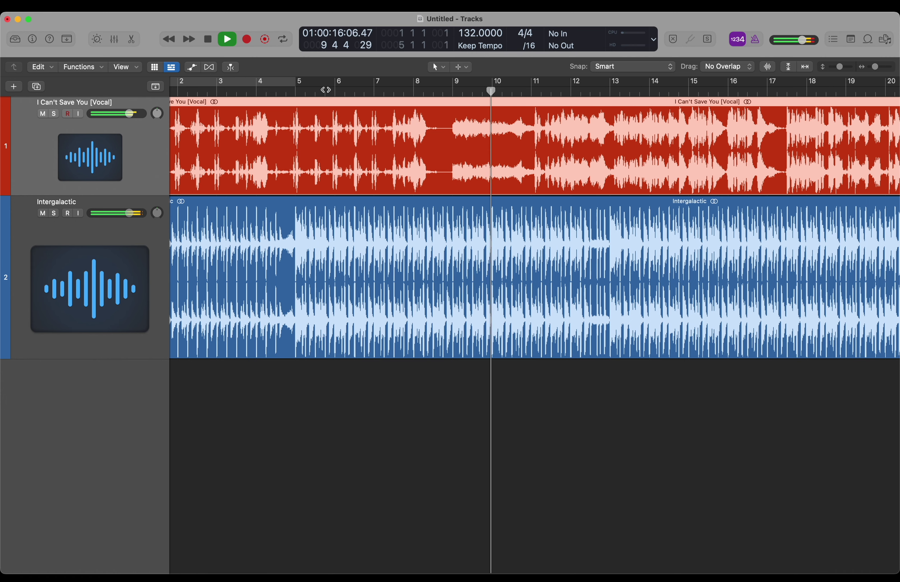
pyautogui.press('super+Left')
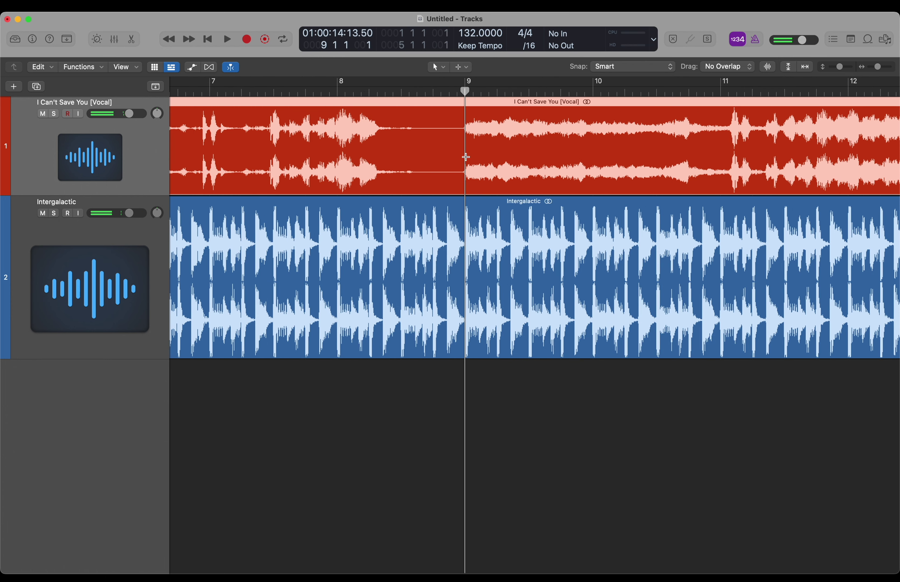
# Step: Set the secondary tool to Scissors and split the vocal region at bar 9
pyautogui.click(460, 68)
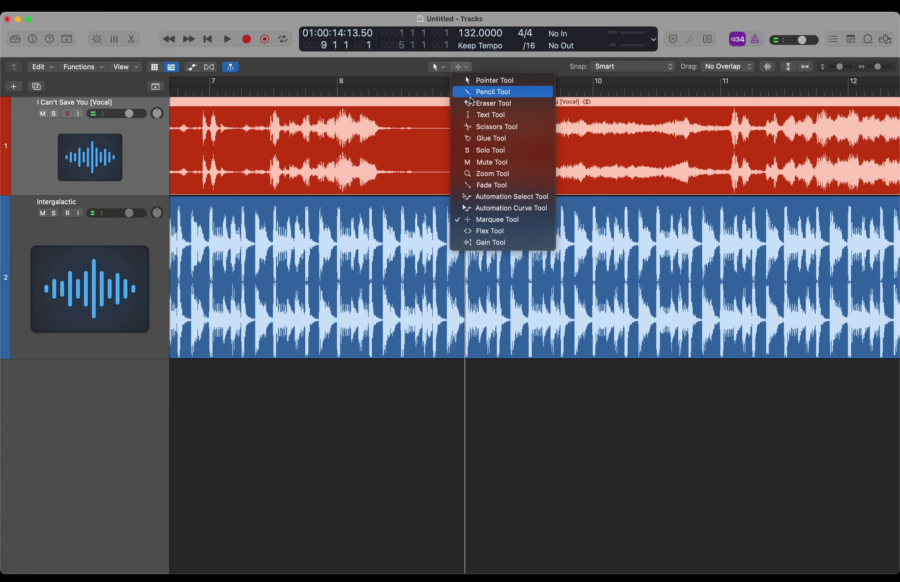
pyautogui.click(494, 127)
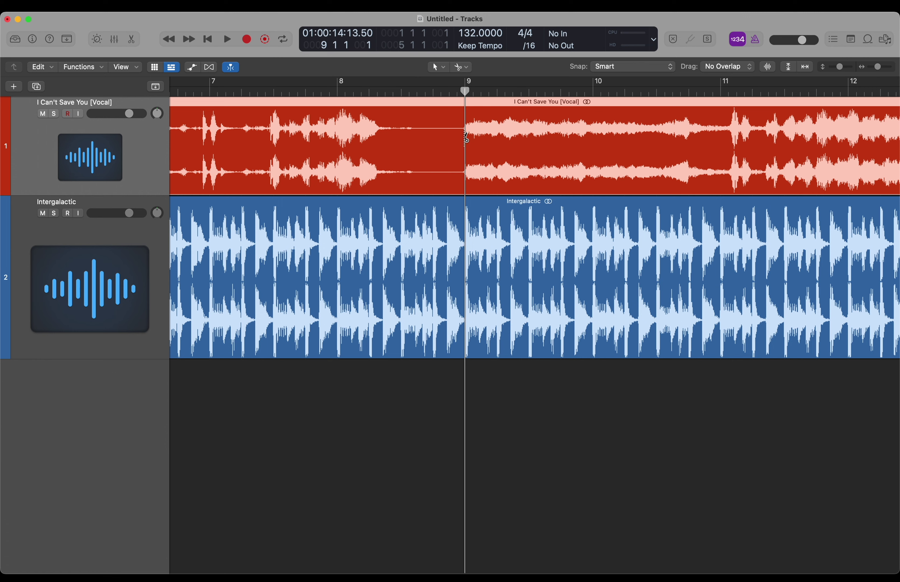
pyautogui.press('cmd+t')
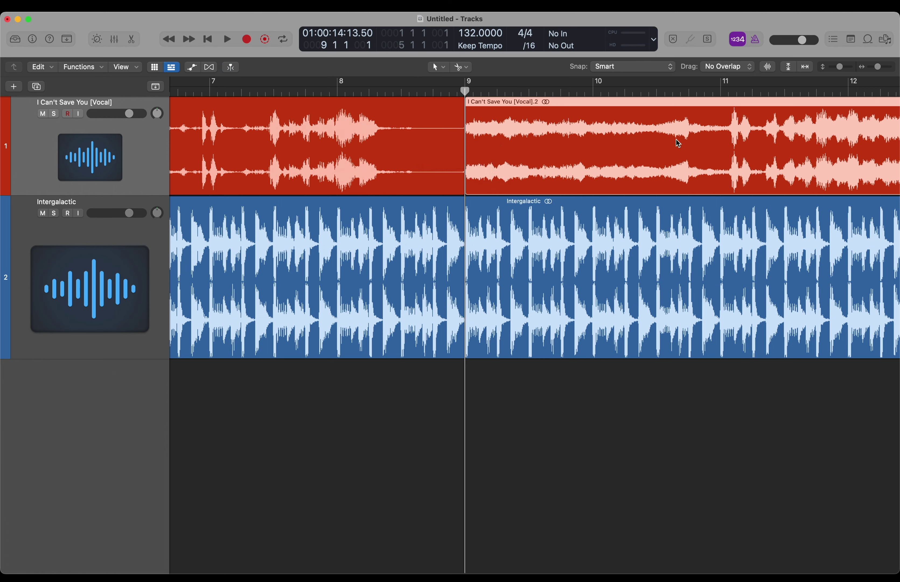
# Step: Split the vocal region at bar 11 and delete the section between bars 9 and 11
pyautogui.press('space')
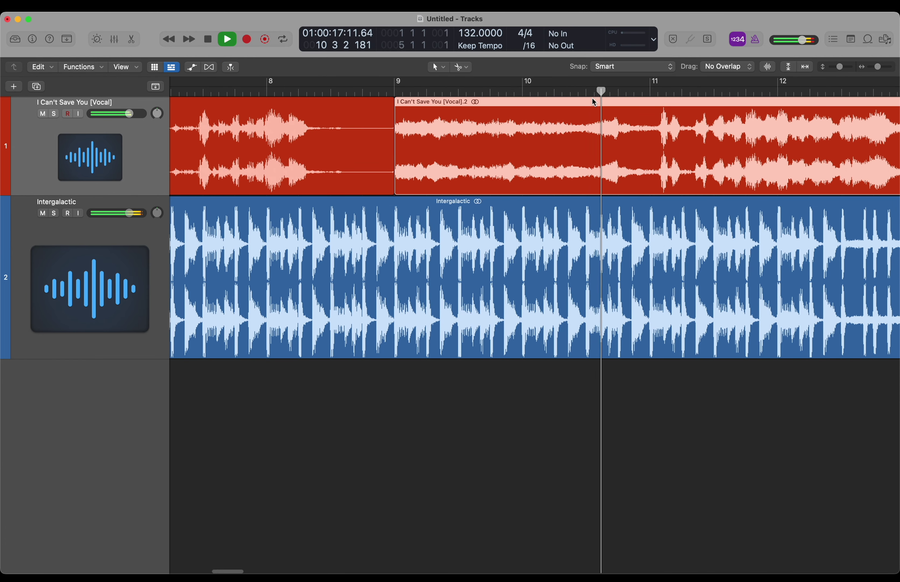
pyautogui.press('space')
pyautogui.click(651, 94)
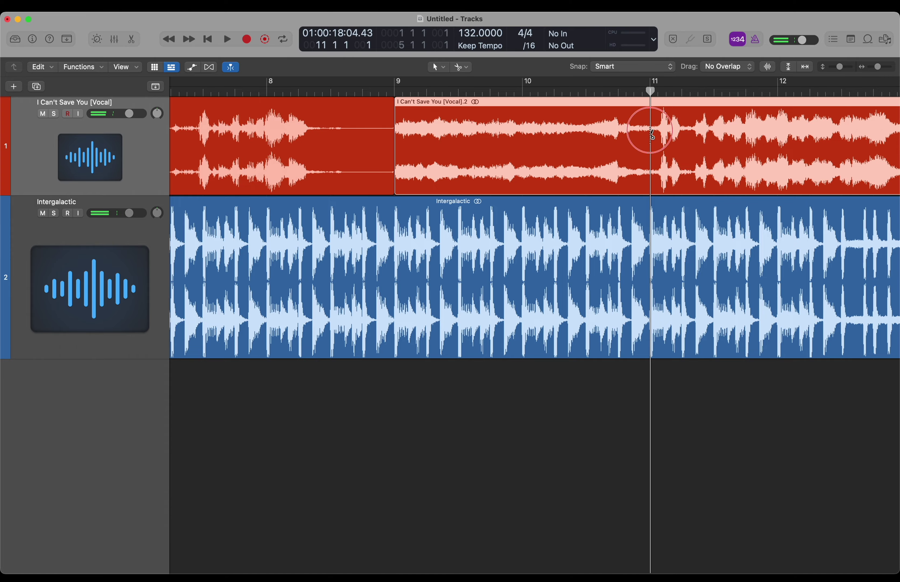
pyautogui.click(651, 131)
pyautogui.press('z')
pyautogui.press('Delete')
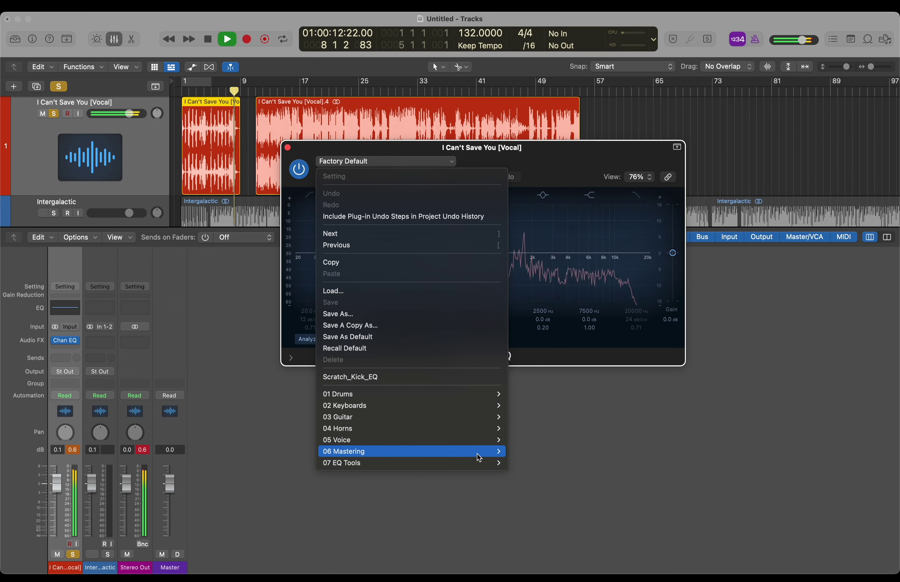
# Step: Load the Bright Vocal preset in the vocal track's Channel EQ and step through the presets to Male Lead Vocal
pyautogui.click(520, 278)
pyautogui.click(342, 177)
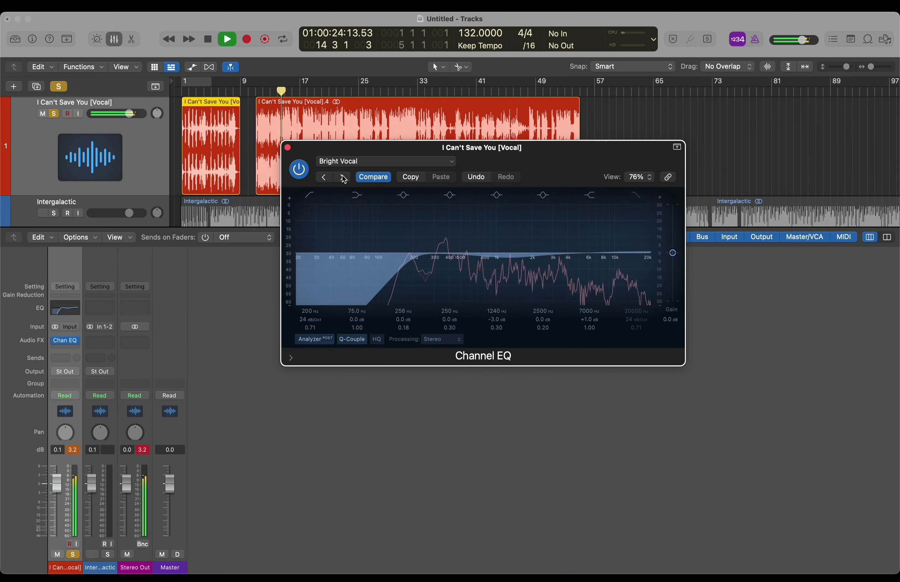
pyautogui.click(342, 177)
pyautogui.click(343, 178)
pyautogui.click(343, 178)
pyautogui.click(343, 178)
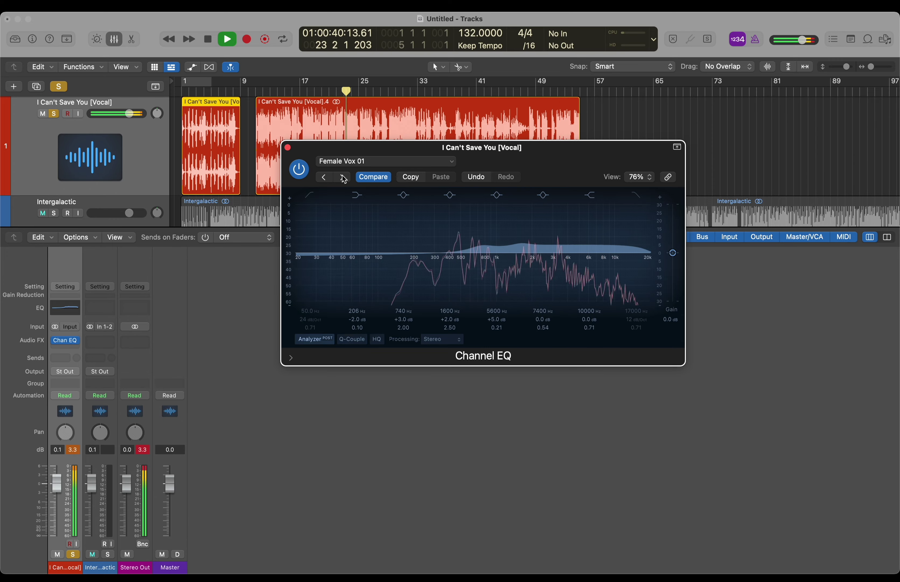
pyautogui.click(343, 177)
# Step: Toggle the vocal's Channel EQ on and off to compare the sound, and restart playback from the beginning
pyautogui.click(299, 171)
pyautogui.click(299, 170)
pyautogui.click(299, 171)
pyautogui.press('Return')
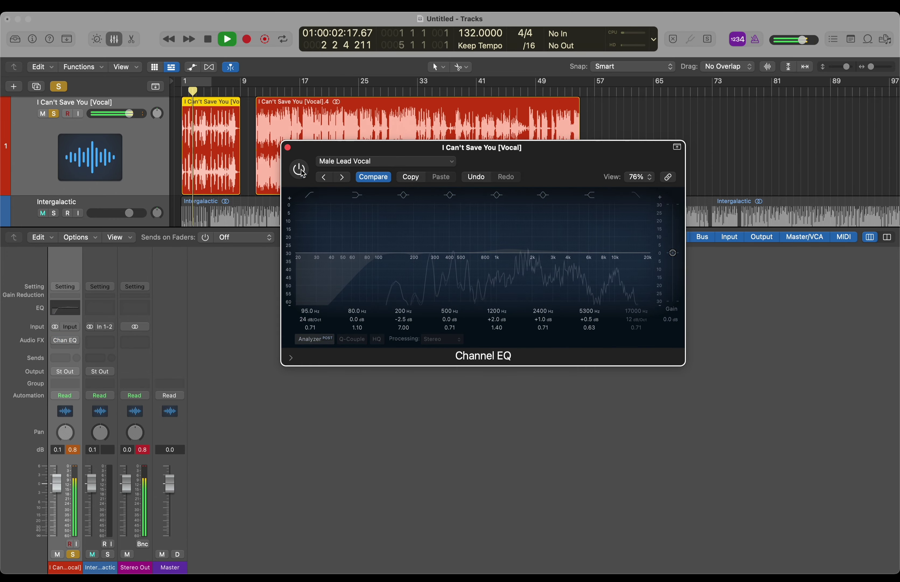
# Step: Switch the vocal's Channel EQ to the Male Vocal Refresh preset, compare it with the EQ bypassed, and close the plug-in
pyautogui.click(299, 171)
pyautogui.click(342, 176)
pyautogui.click(254, 91)
pyautogui.click(300, 170)
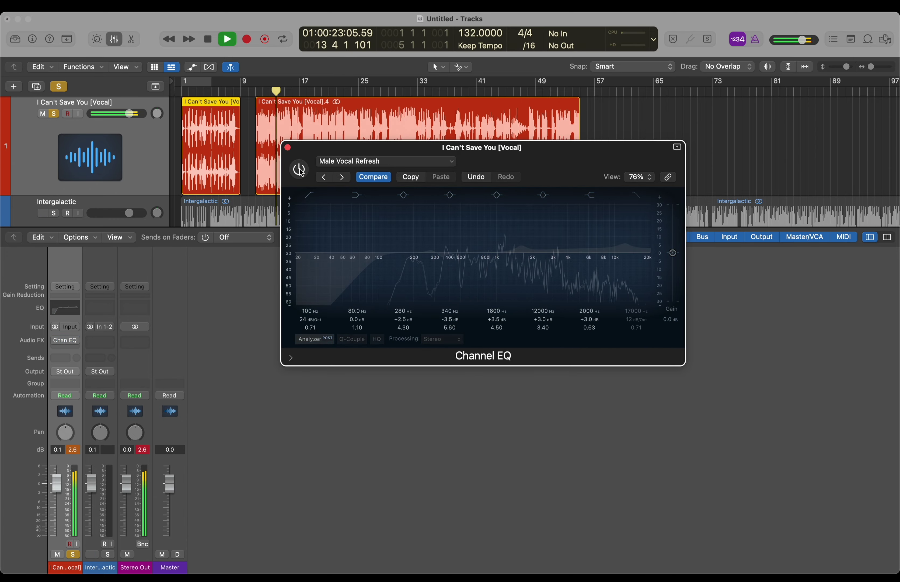
pyautogui.click(300, 170)
pyautogui.click(288, 147)
# Step: Hide the mixer, then solo the Intergalactic track alongside the vocal and play both from the start
pyautogui.press('x')
pyautogui.click(53, 213)
pyautogui.click(183, 90)
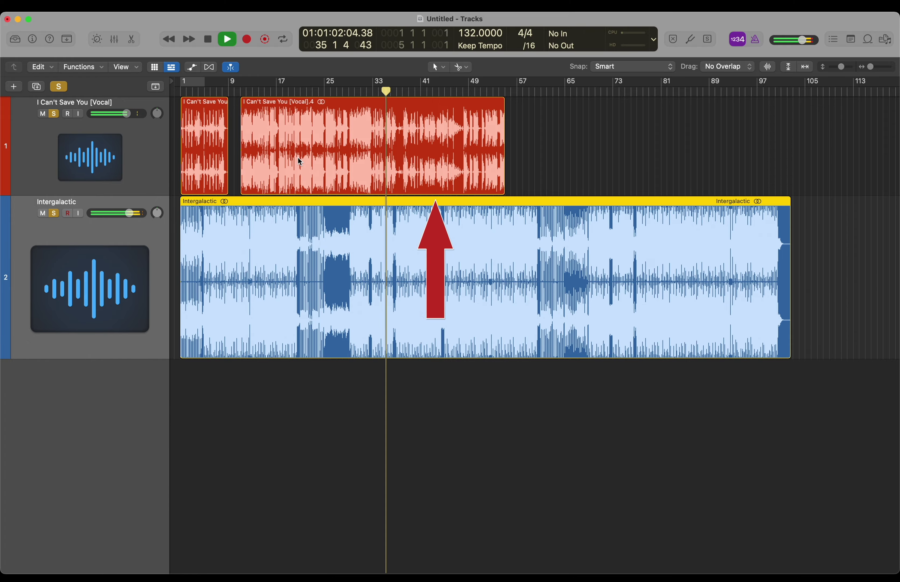
# Step: Split the second vocal region at bar 37 and delete the section after the split
pyautogui.scroll(5, 397, 92)
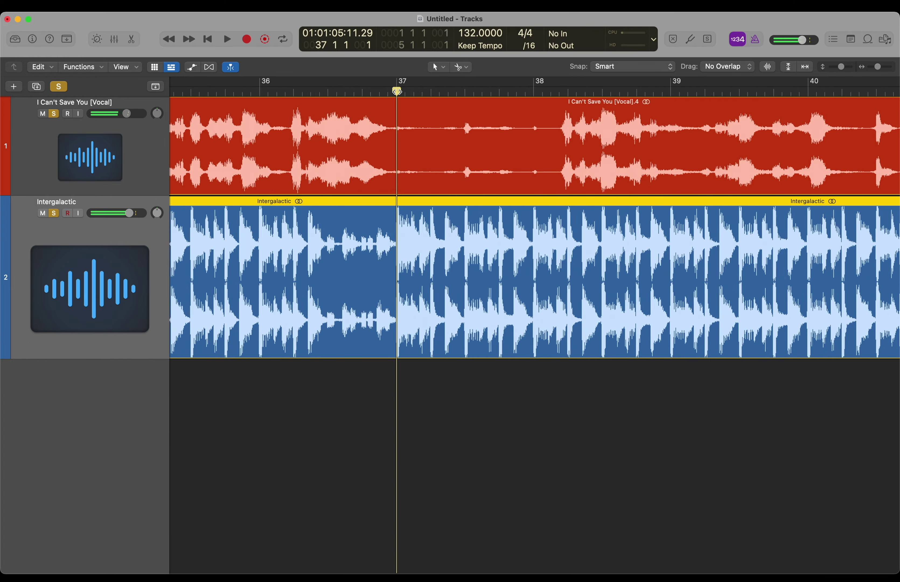
pyautogui.press('space')
pyautogui.scroll(-5, 397, 92)
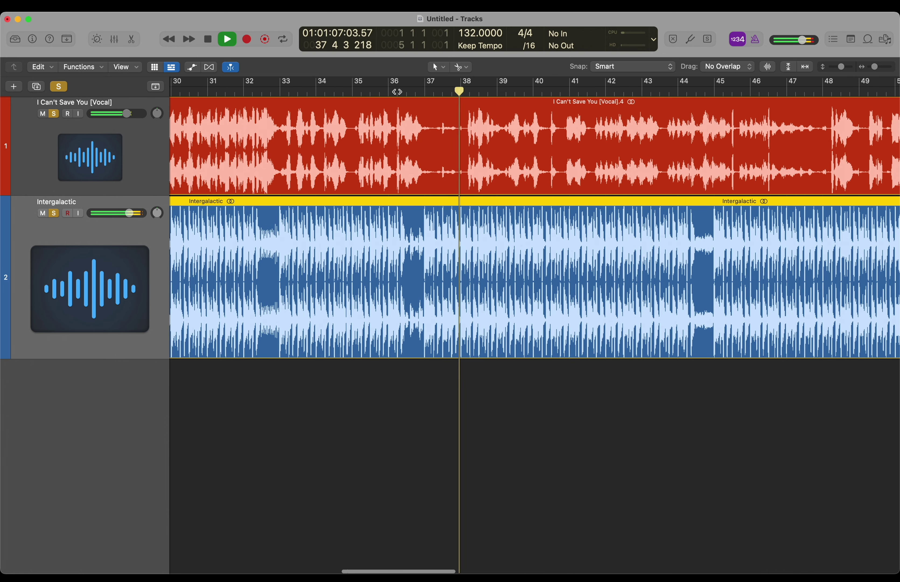
pyautogui.click(403, 91)
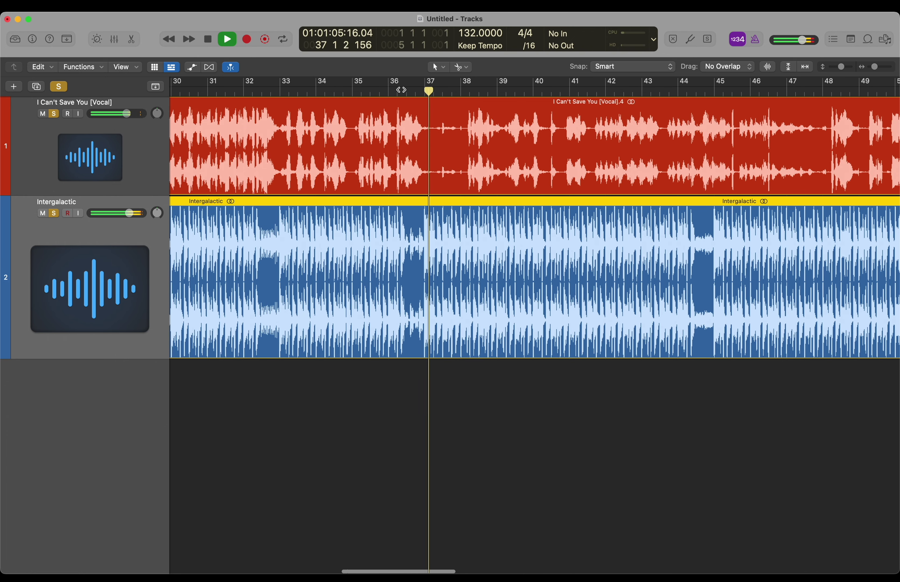
pyautogui.press('space')
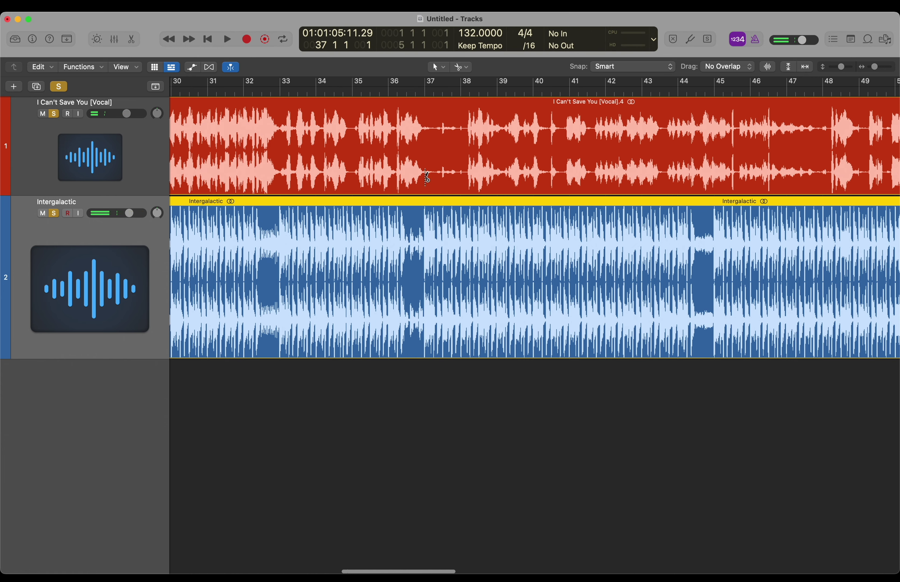
pyautogui.click(480, 125)
pyautogui.press('super+t')
pyautogui.press('Delete')
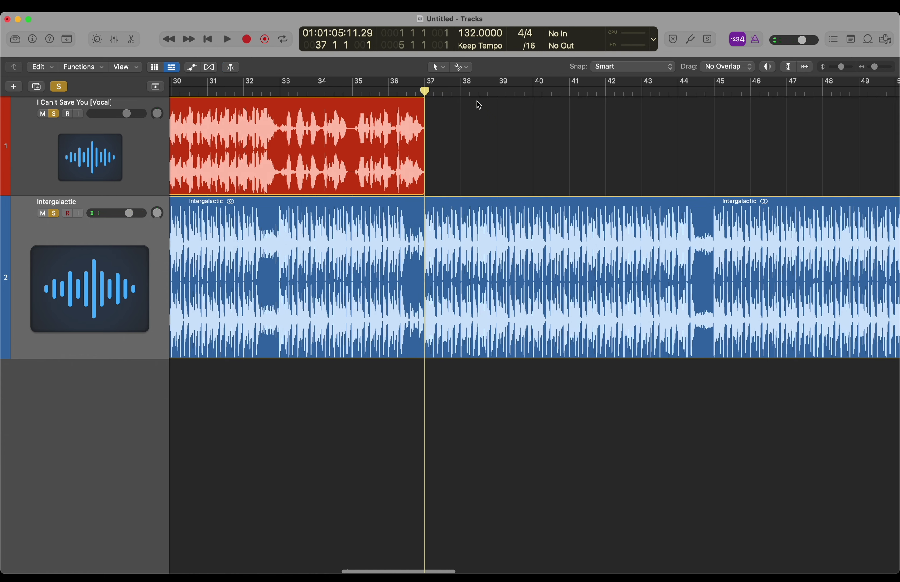
# Step: Copy the first vocal region from bar 1 to bar 37, directly after the shortened second region
pyautogui.scroll(-5, 449, 113)
pyautogui.press('Return')
pyautogui.click(215, 127)
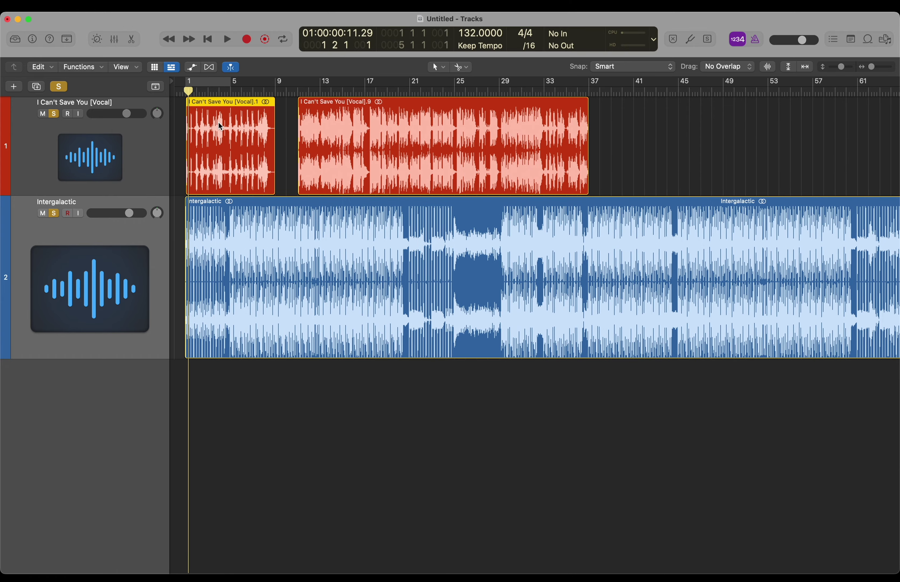
pyautogui.moveTo(212, 101); pyautogui.dragTo(618, 117)
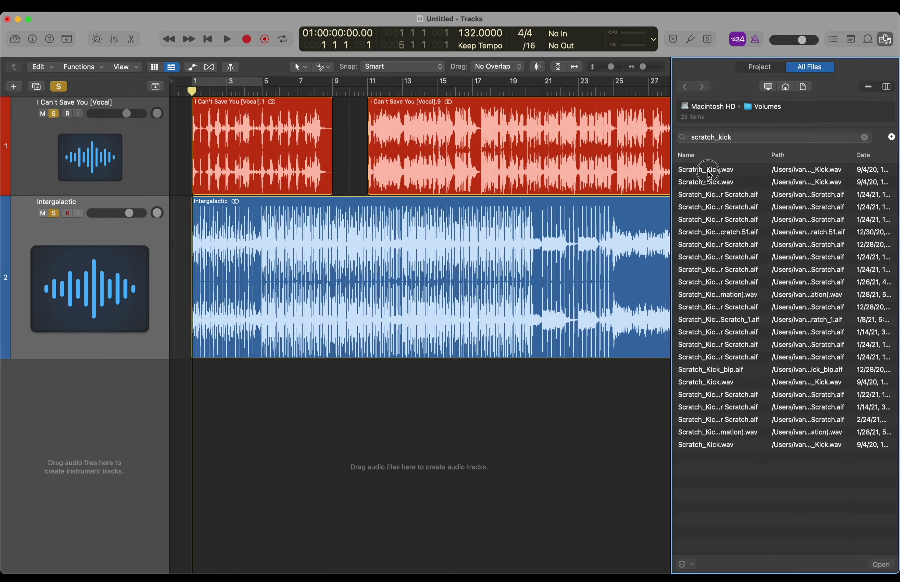
# Step: Import Scratch_Kick.wav and DJ OCTUBRE DRY DROP onto new audio tracks, and place two Scratch_Kick regions just before bar 5
pyautogui.moveTo(707, 169); pyautogui.dragTo(195, 404)
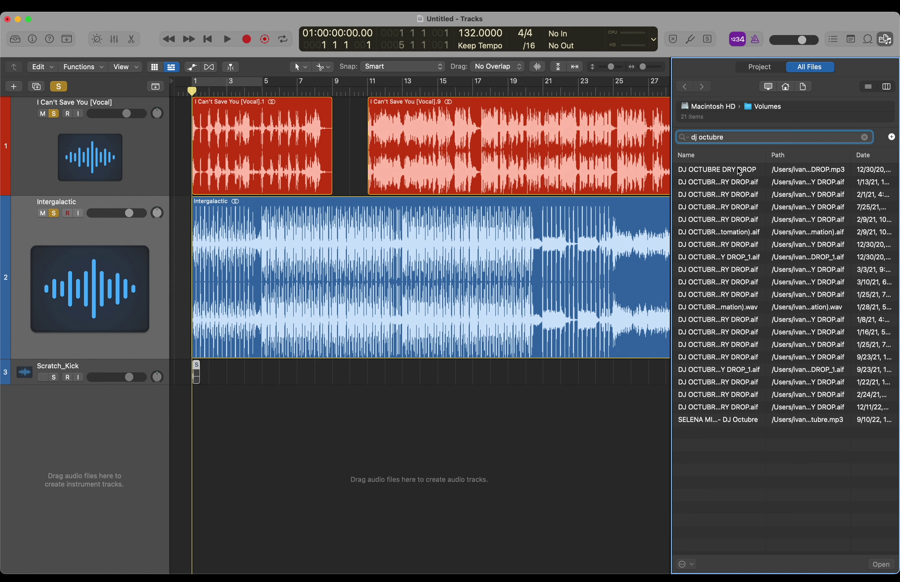
pyautogui.moveTo(739, 172); pyautogui.dragTo(207, 454)
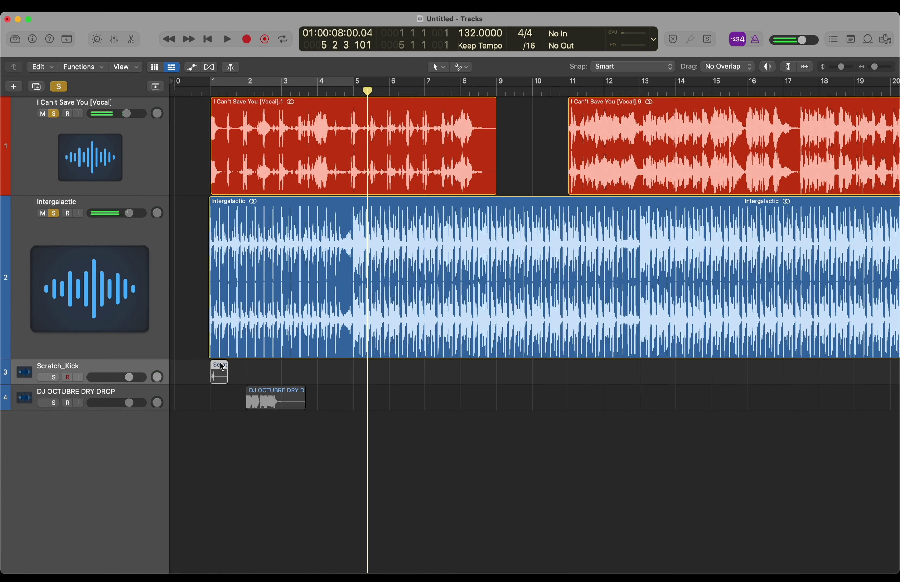
pyautogui.moveTo(221, 363); pyautogui.dragTo(477, 364)
pyautogui.press('super+Right')
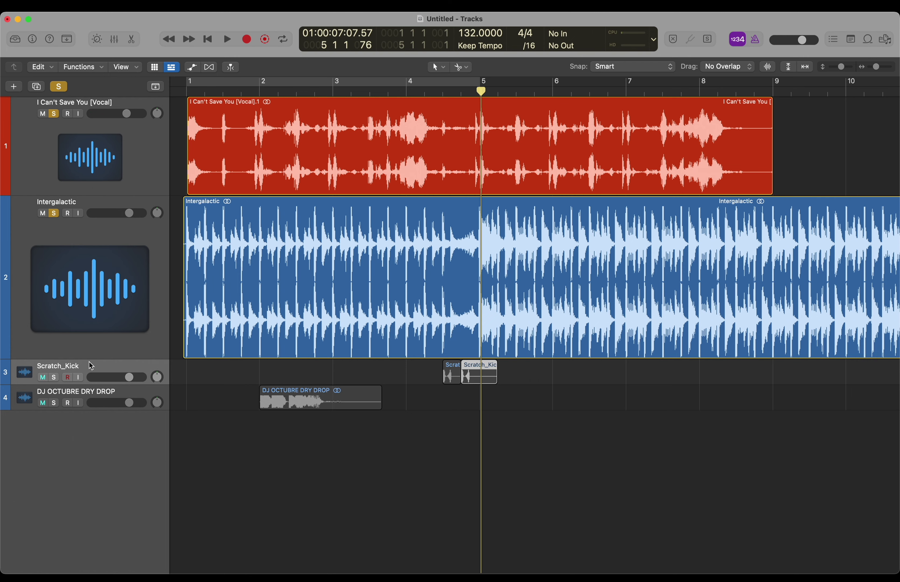
# Step: Load the Scratch_Kick_EQ preset in a Channel EQ on the Scratch_Kick track
pyautogui.press('x')
pyautogui.doubleClick(136, 308)
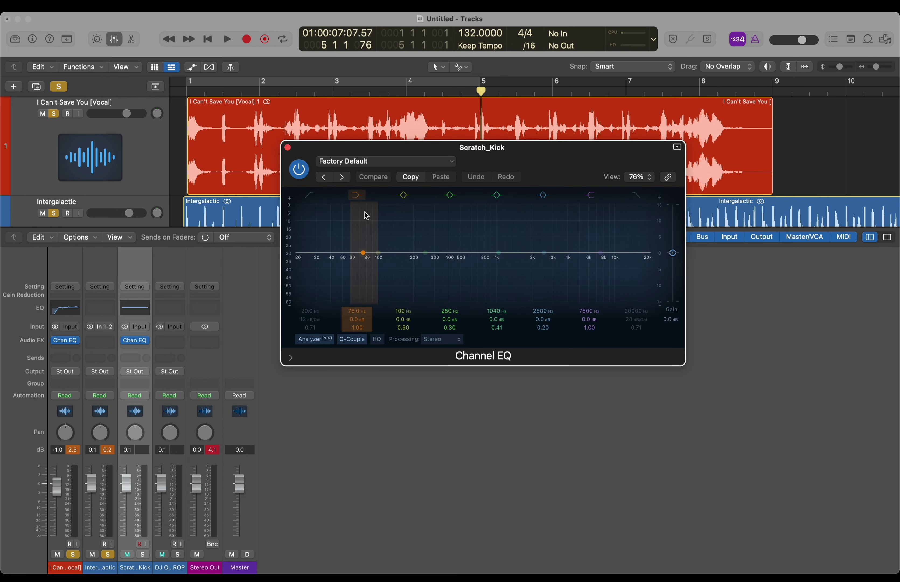
pyautogui.click(358, 164)
pyautogui.click(363, 378)
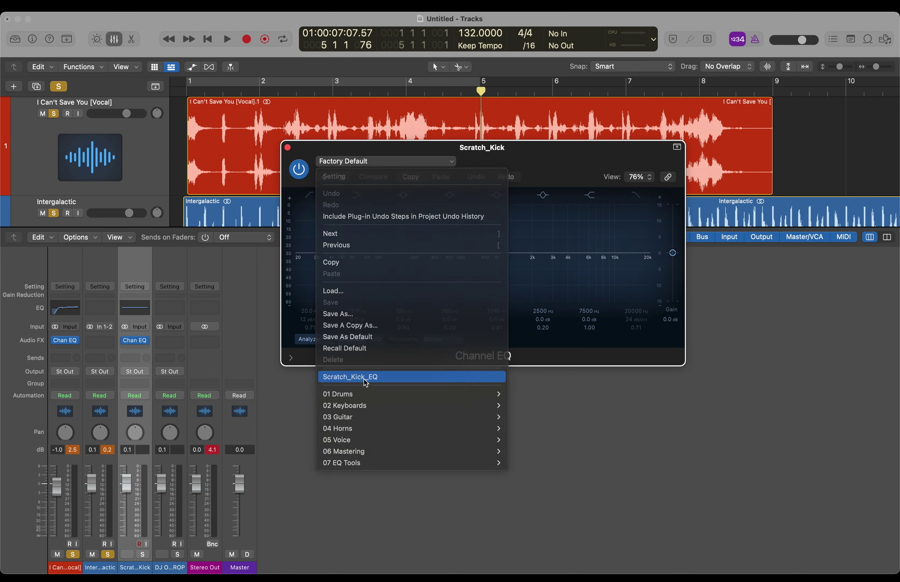
pyautogui.click(287, 147)
pyautogui.press('x')
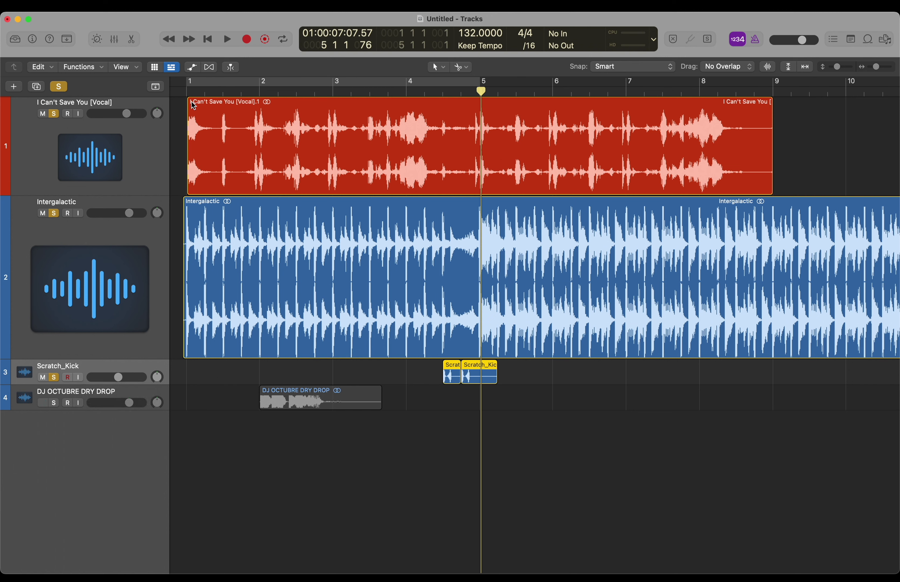
# Step: Play the mashup from the start and split the first vocal region at bar 8
pyautogui.press('Return')
pyautogui.press('space')
pyautogui.press('z')
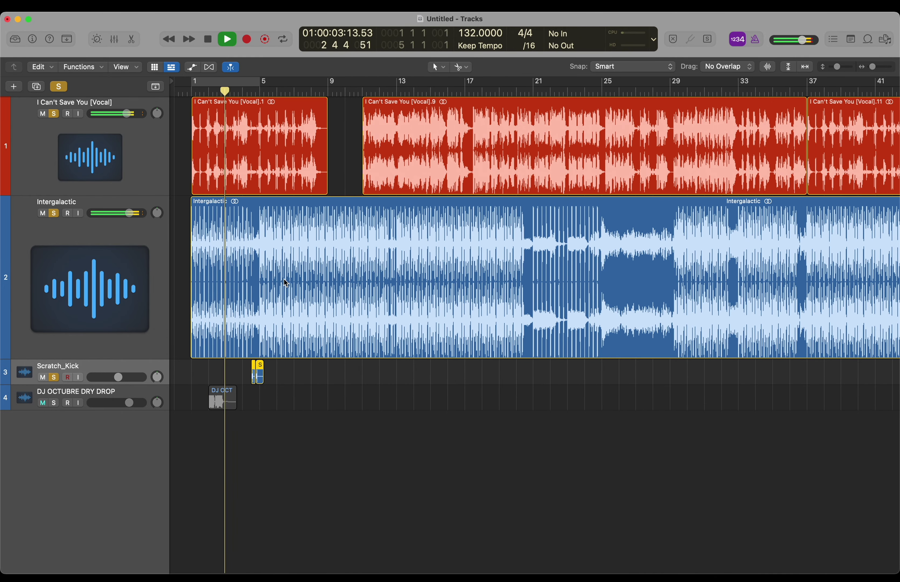
pyautogui.click(156, 158)
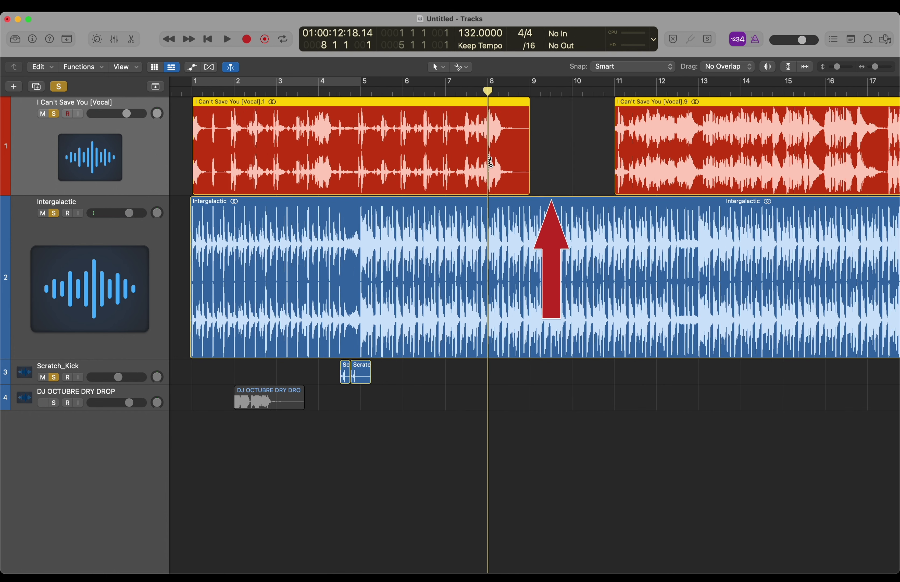
pyautogui.click(488, 163)
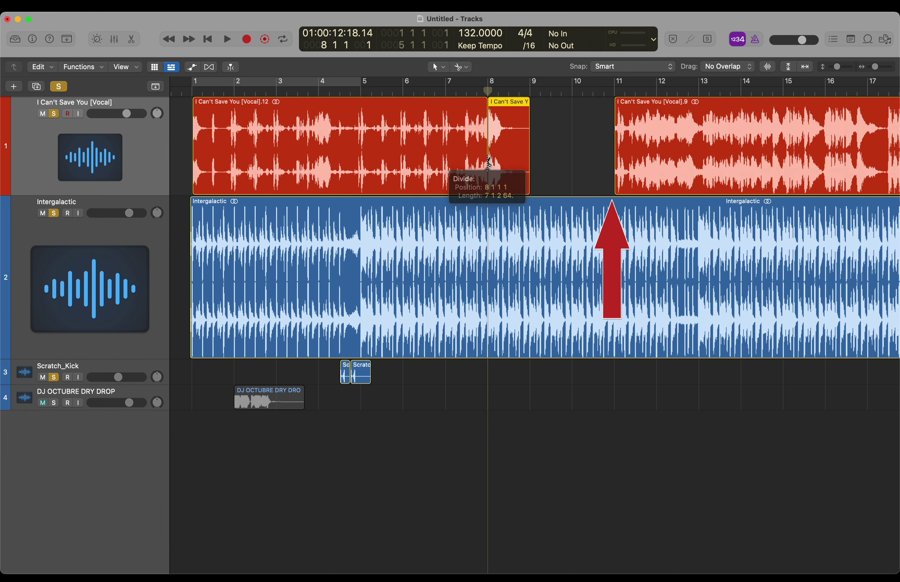
# Step: Copy the vocal slice at bar 8 to beat 3 of bar 8 and to bar 9, and play the repeats
pyautogui.press('space')
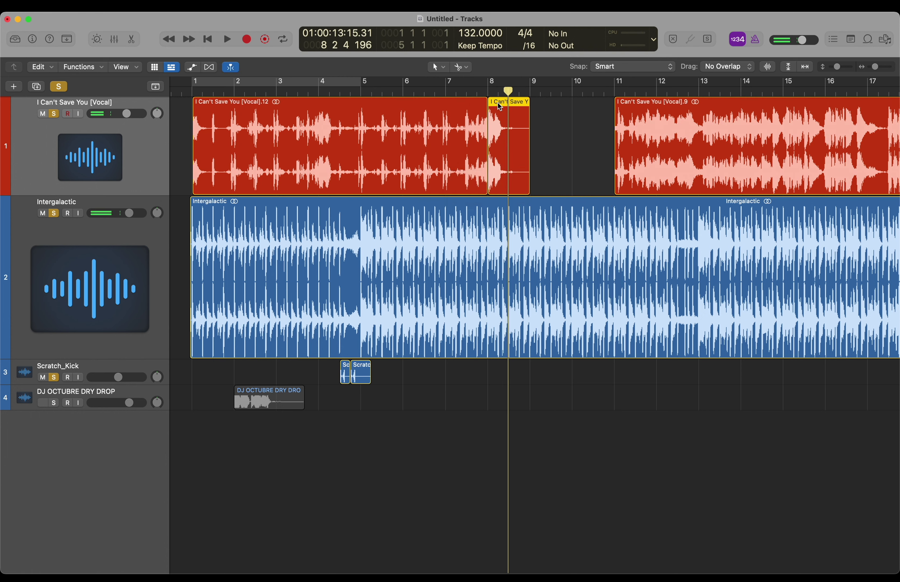
pyautogui.moveTo(498, 103); pyautogui.dragTo(517, 105)
pyautogui.doubleClick(486, 92)
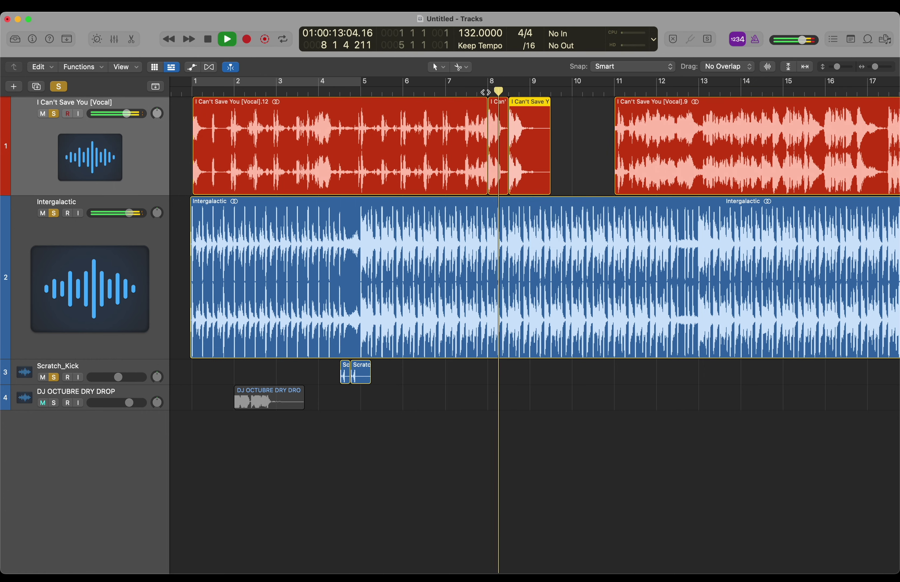
pyautogui.hscroll(2, 330, 91)
pyautogui.press('space')
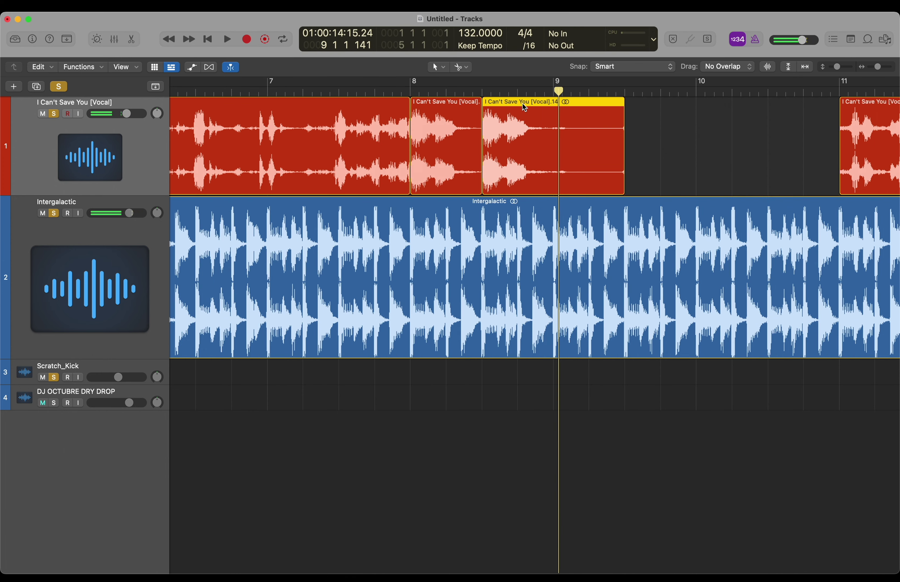
pyautogui.moveTo(523, 103); pyautogui.dragTo(595, 114)
pyautogui.click(410, 91)
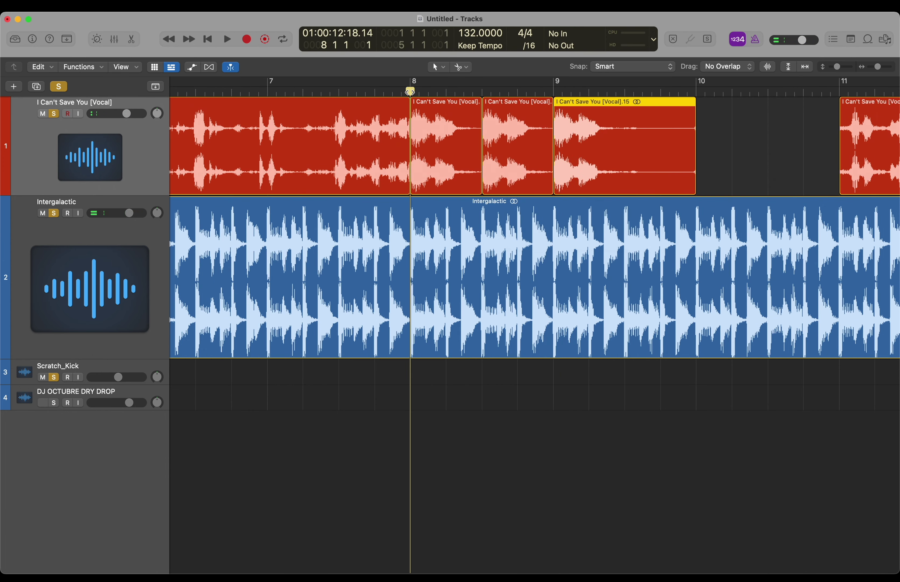
pyautogui.press('super+Left')
pyautogui.press('space')
# Step: Move the first Scratch_Kick region to beat 2 of bar 8 and play that passage
pyautogui.click(217, 371)
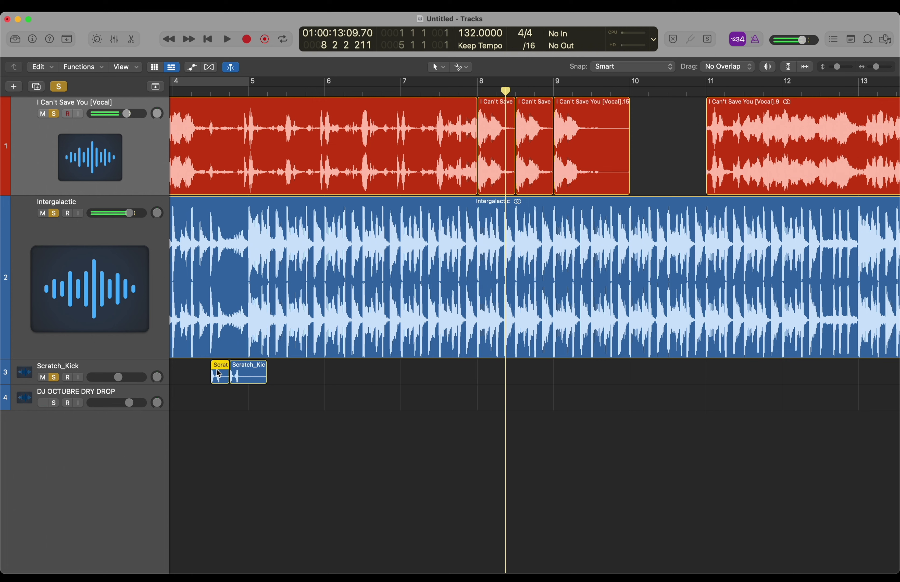
pyautogui.moveTo(220, 370); pyautogui.dragTo(508, 375)
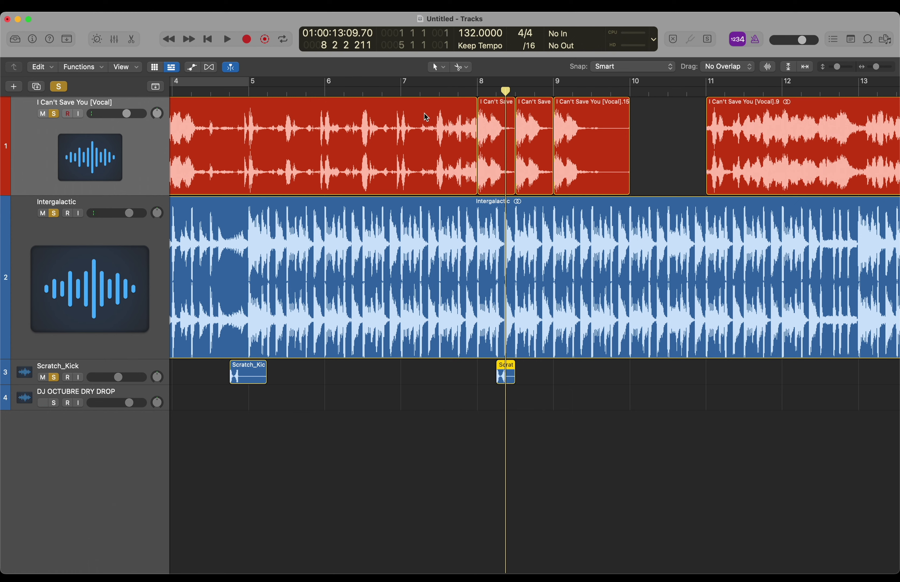
pyautogui.click(400, 91)
pyautogui.press('space')
pyautogui.press('super+Right')
pyautogui.press('super+Right')
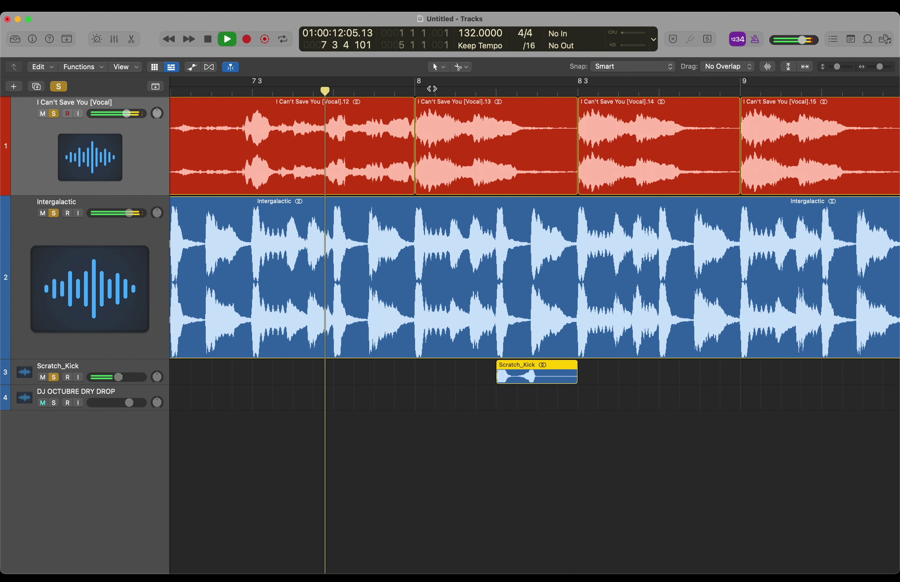
pyautogui.press('space')
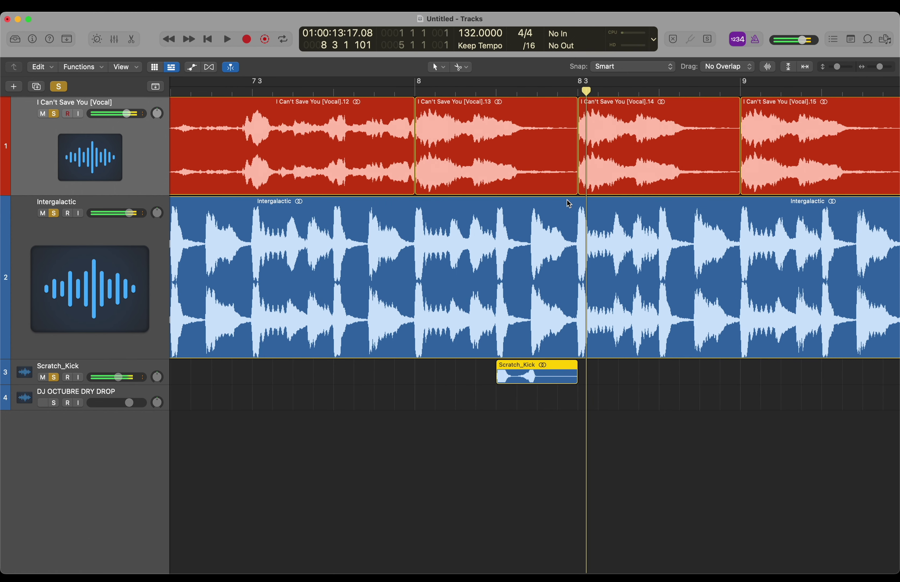
# Step: Shift the Scratch_Kick region onto the Intergalactic hit after beat 2 of bar 8, and align a second one at 8 4 2 182
pyautogui.click(515, 92)
pyautogui.moveTo(508, 368); pyautogui.dragTo(467, 373)
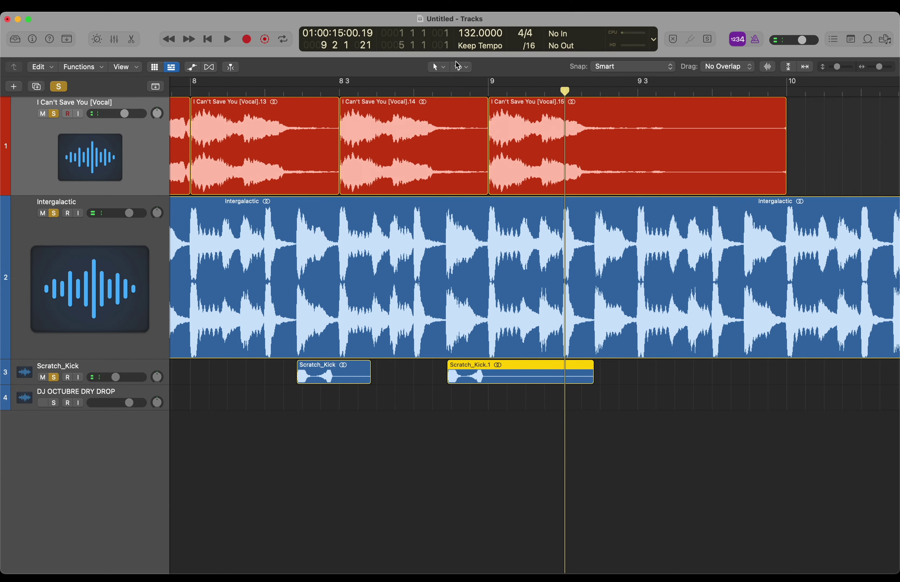
pyautogui.click(447, 93)
pyautogui.scroll(5, 446, 93)
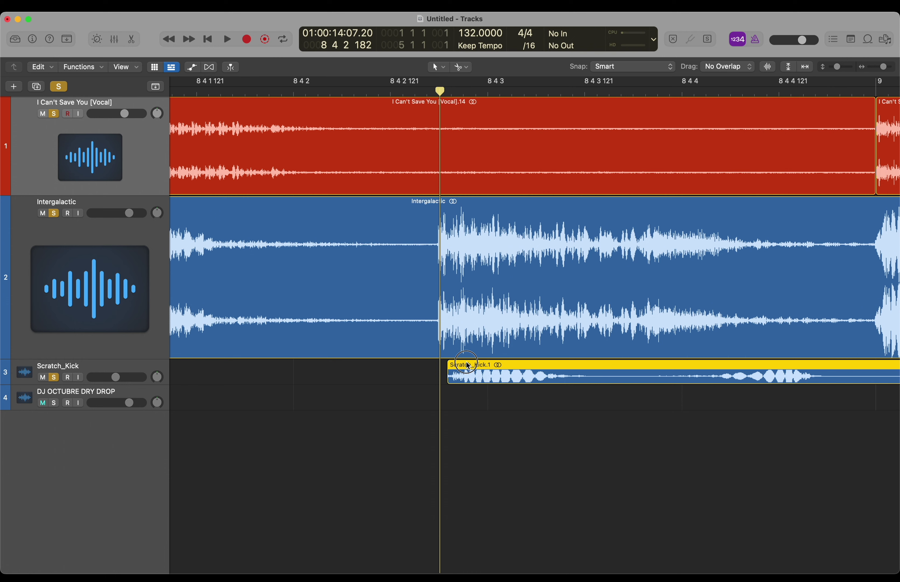
pyautogui.moveTo(468, 366); pyautogui.dragTo(452, 366)
pyautogui.scroll(-3, 453, 366)
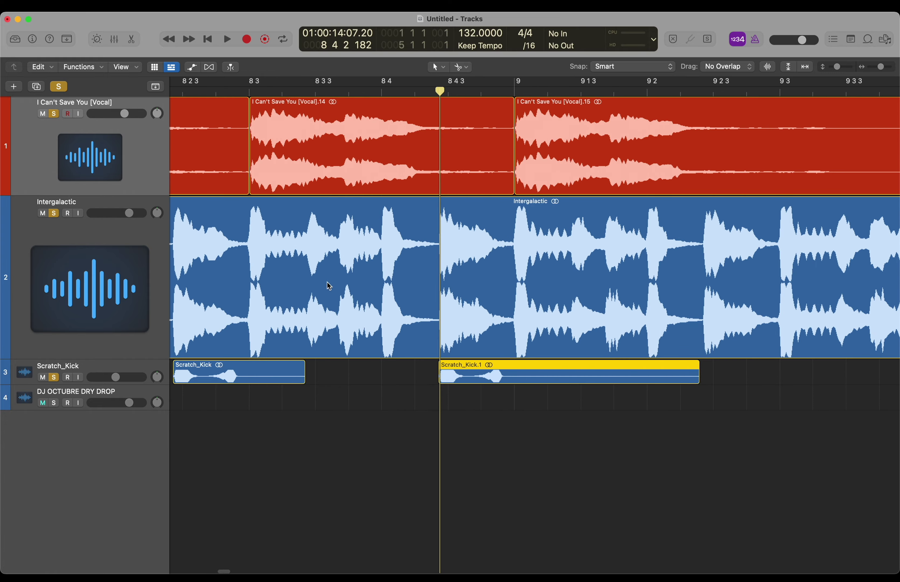
# Step: Play the scratches against the vocal repeats and move the second Scratch_Kick region to the hit after beat 2 of bar 9
pyautogui.click(234, 91)
pyautogui.press('space')
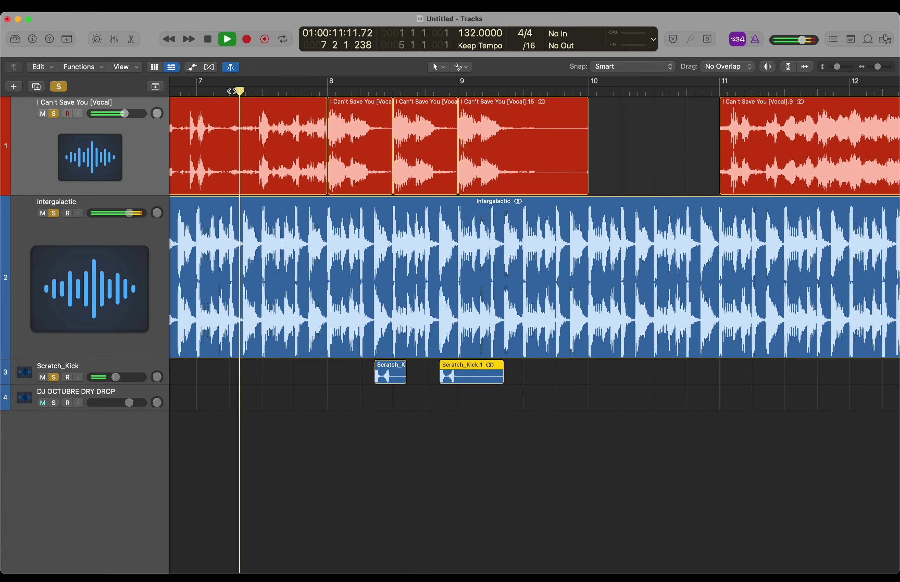
pyautogui.scroll(5, 233, 113)
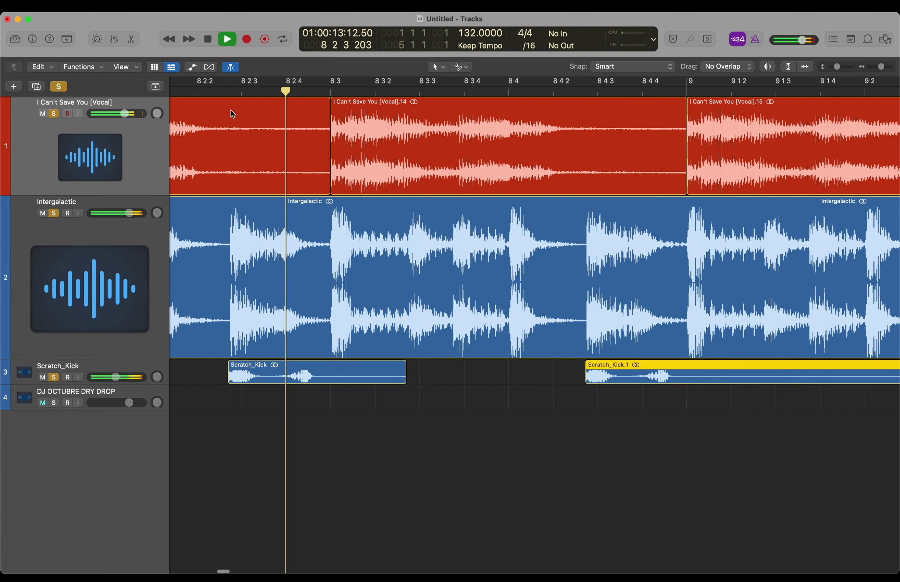
pyautogui.scroll(-3, 231, 111)
pyautogui.press('space')
pyautogui.hscroll(3, 448, 245)
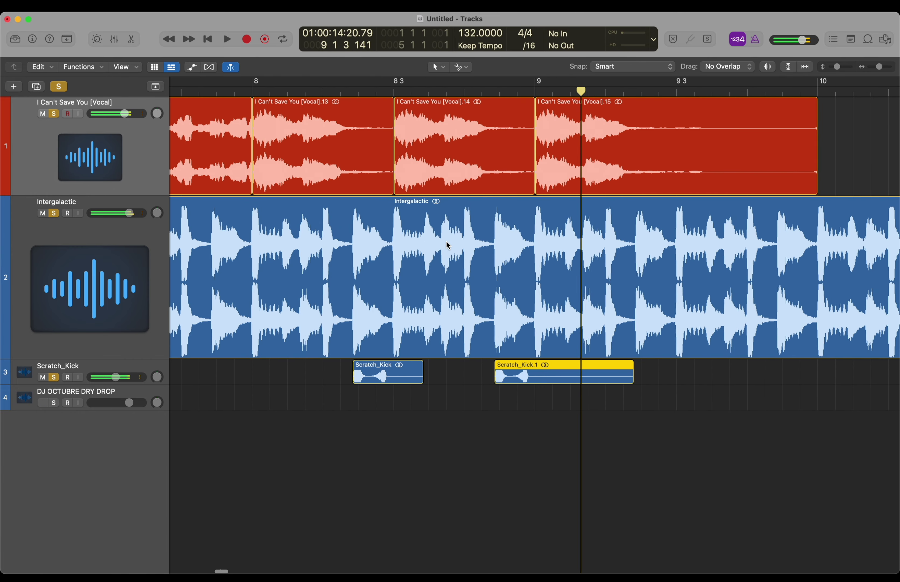
pyautogui.moveTo(533, 368); pyautogui.dragTo(675, 365)
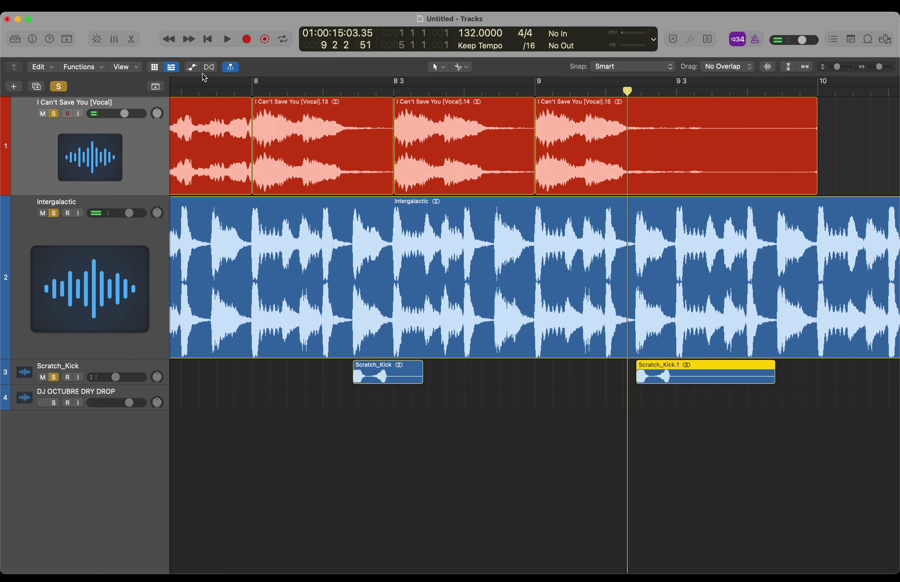
pyautogui.doubleClick(213, 91)
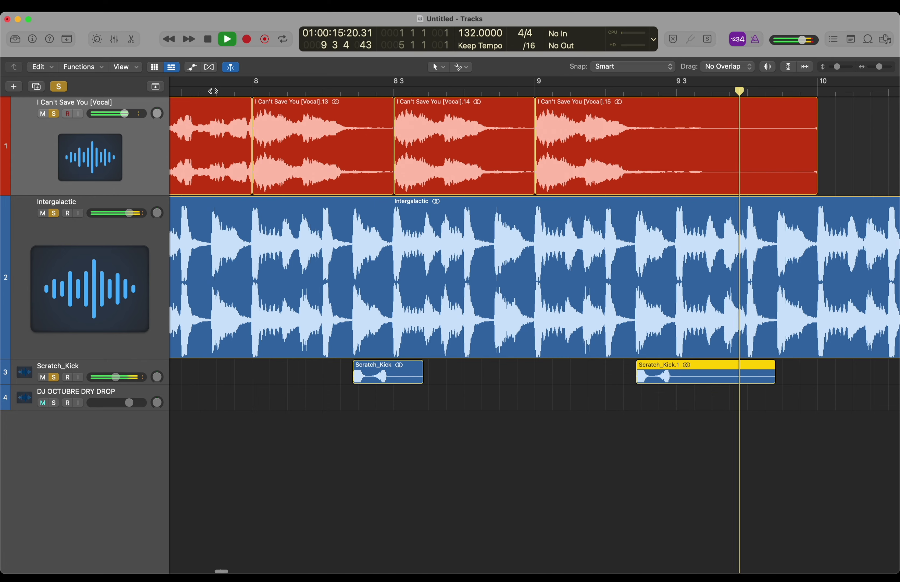
pyautogui.press('space')
# Step: Copy the vocal repeat at bar 9 to beat 3 of bar 9 and play the passage from bar 8
pyautogui.press('super+Left')
pyautogui.press('super+Left')
pyautogui.click(698, 107)
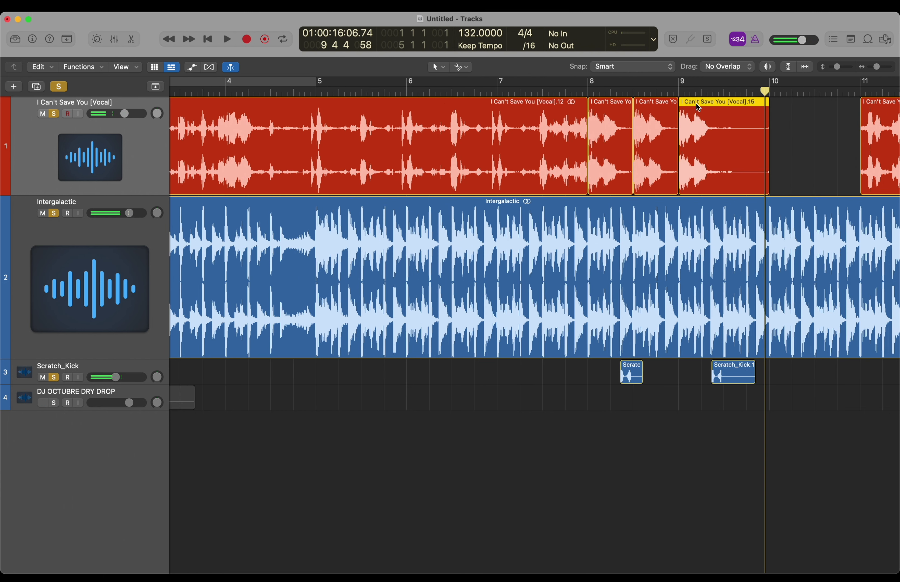
pyautogui.moveTo(697, 105); pyautogui.dragTo(744, 112)
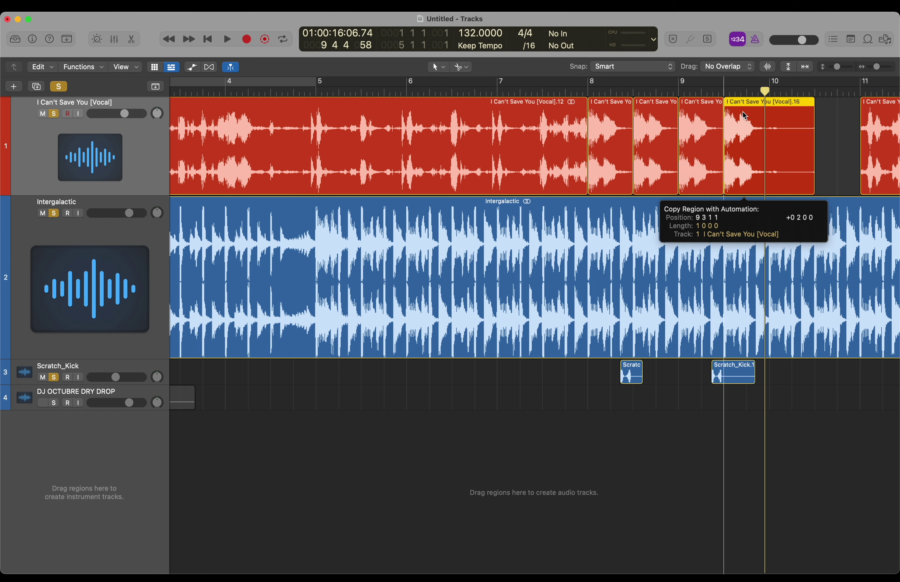
pyautogui.click(589, 93)
pyautogui.press('space')
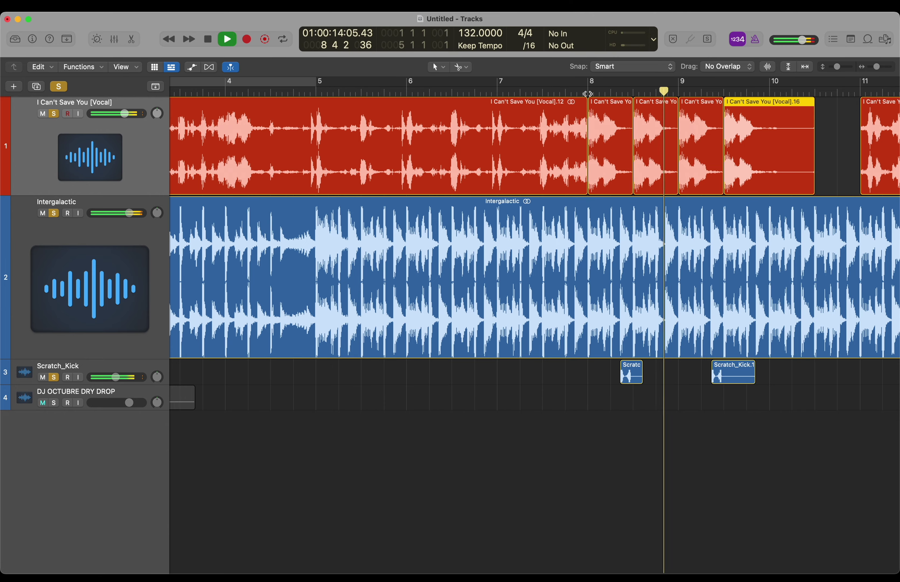
pyautogui.hscroll(5, 588, 94)
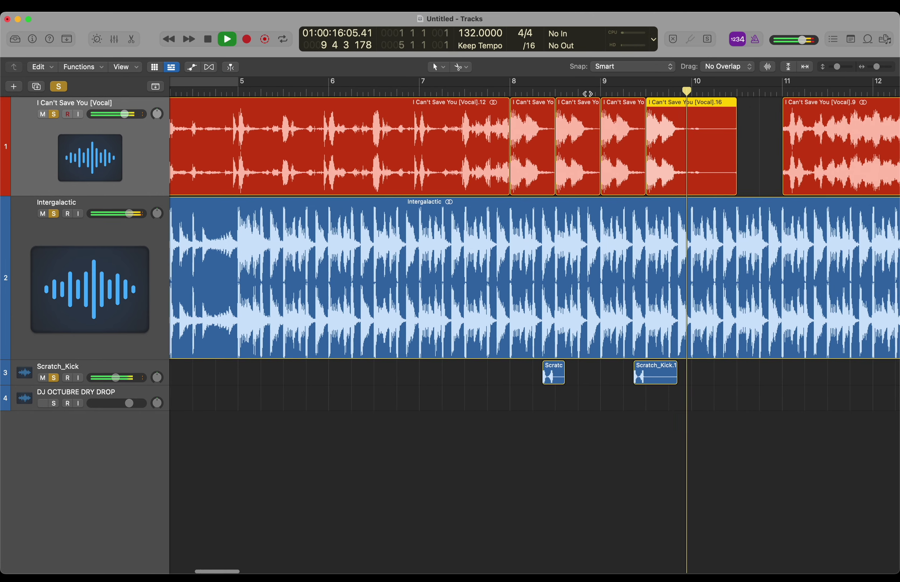
pyautogui.hscroll(2, 588, 94)
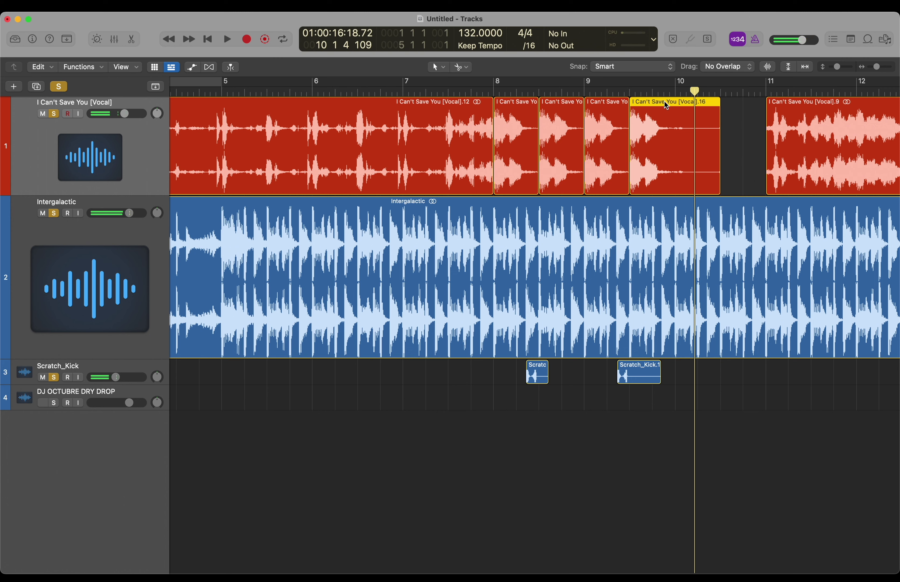
# Step: Copy the last vocal repeat to bar 10 and play the series of repeats from bar 8
pyautogui.moveTo(664, 101); pyautogui.dragTo(708, 113)
pyautogui.doubleClick(496, 92)
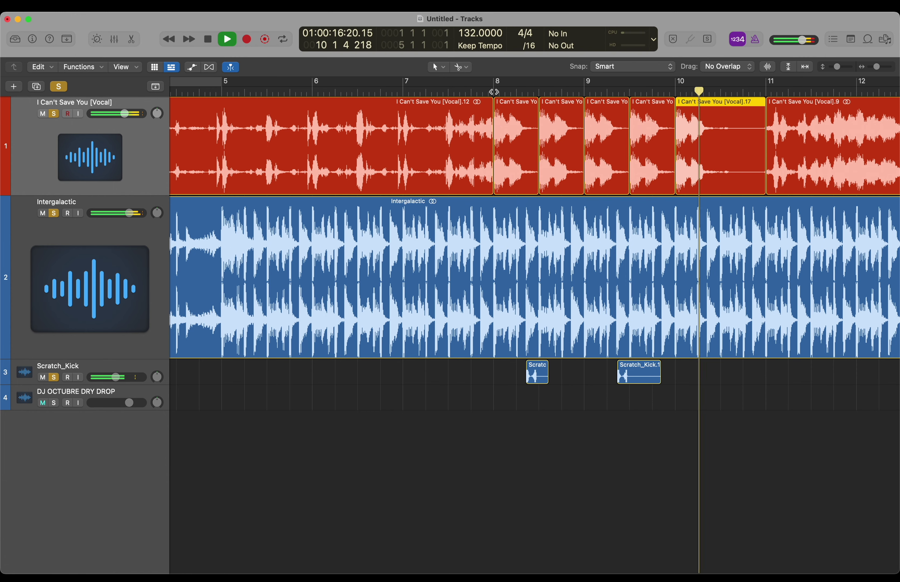
pyautogui.press('space')
# Step: Copy the bar 9 Scratch_Kick region onto the Intergalactic hit after beat 2 of bar 10
pyautogui.press('super+Right')
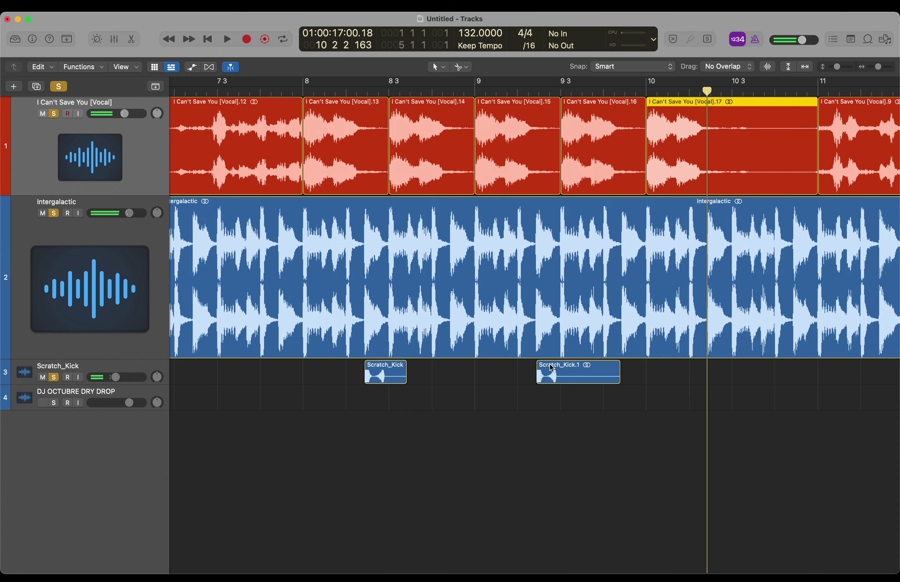
pyautogui.moveTo(552, 368); pyautogui.dragTo(722, 381)
pyautogui.press('super+Right')
pyautogui.press('super+Right')
pyautogui.press('super+Right')
pyautogui.press('super+Right')
pyautogui.press('super+Right')
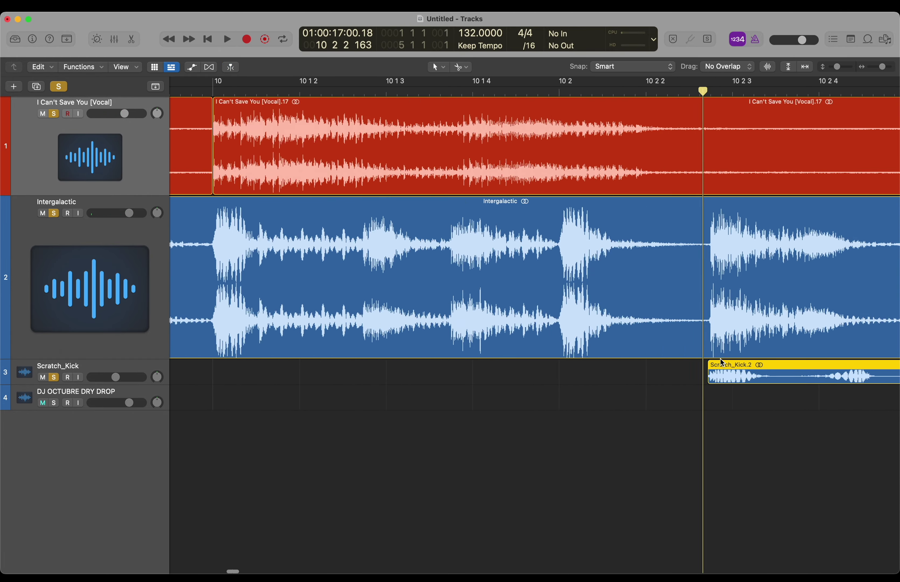
pyautogui.hscroll(3, 721, 362)
pyautogui.moveTo(699, 365); pyautogui.dragTo(699, 366)
# Step: Play the passage around the copied scratch in bar 10 to check its timing
pyautogui.press('super+Left')
pyautogui.press('super+Left')
pyautogui.press('super+Left')
pyautogui.press('super+Left')
pyautogui.press('super+Left')
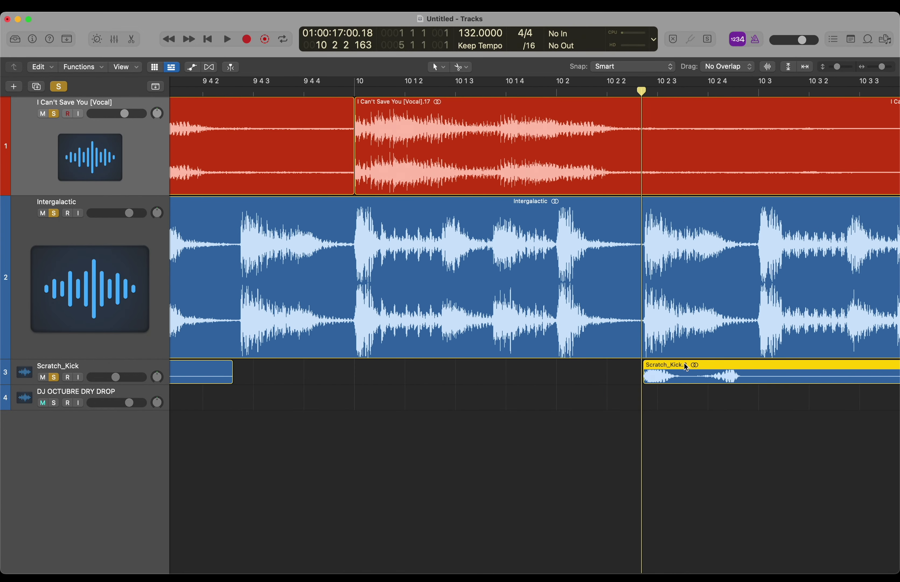
pyautogui.press('super+Left')
pyautogui.press('space')
pyautogui.press('space')
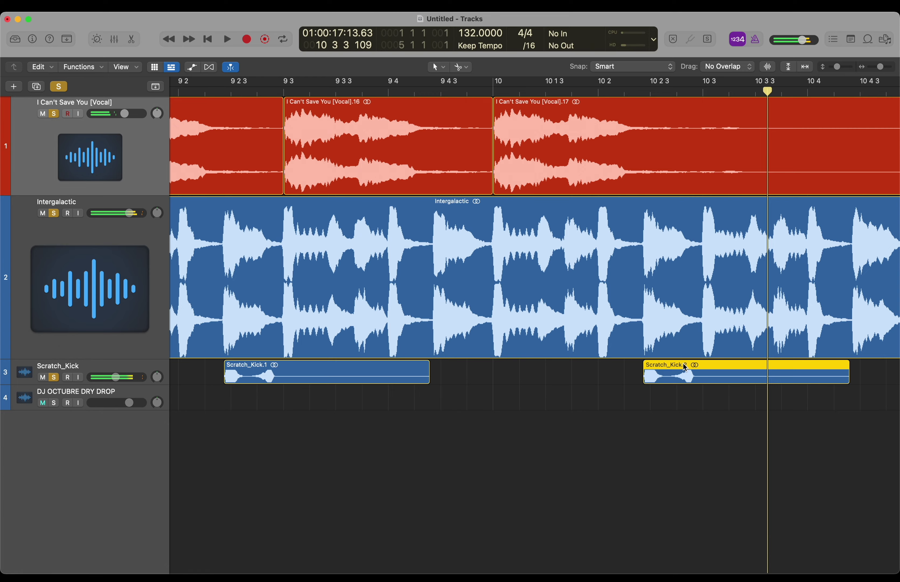
# Step: Copy the bar 10 Scratch_Kick region to beat 3 of the same bar
pyautogui.moveTo(684, 367); pyautogui.dragTo(741, 363)
pyautogui.press('super+Right')
pyautogui.press('super+Right')
pyautogui.press('super+Right')
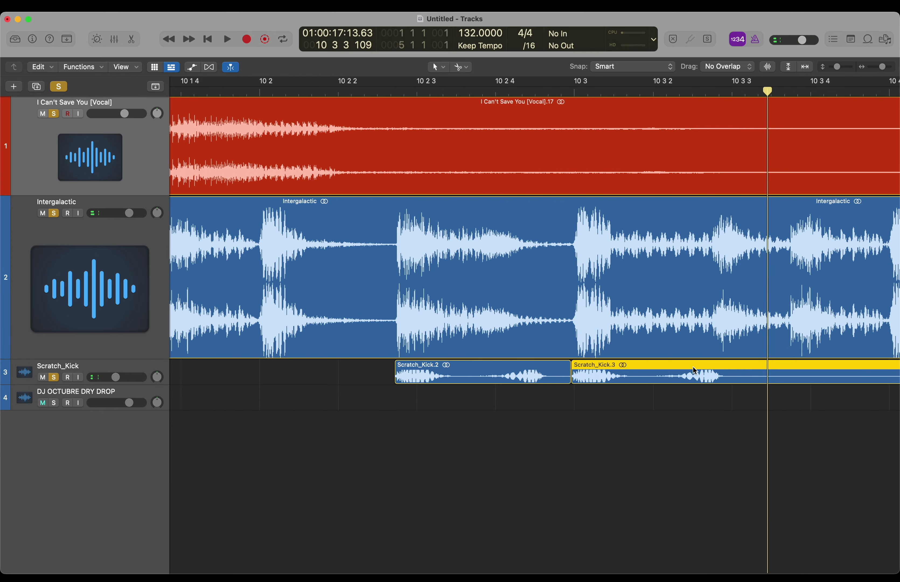
pyautogui.press('super+Right')
pyautogui.press('super+Right')
pyautogui.press('super+Right')
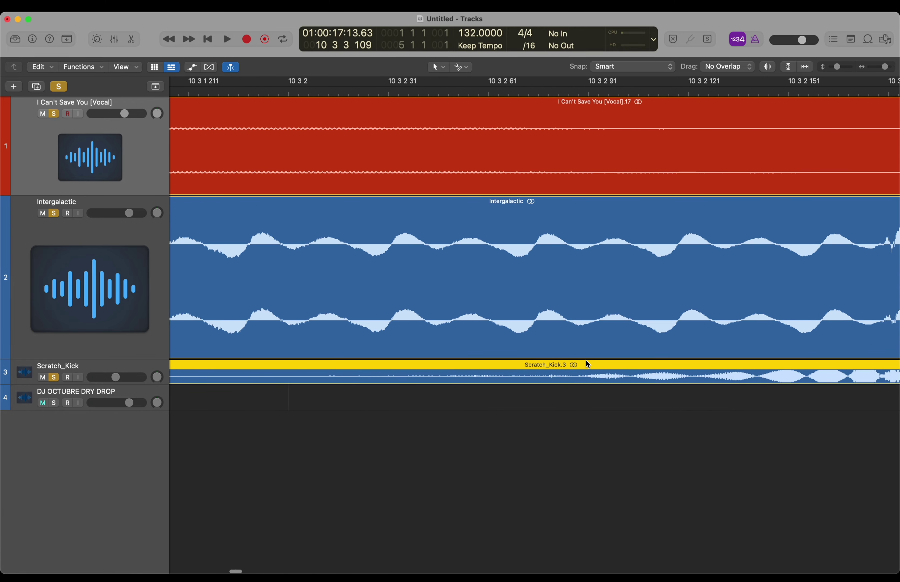
pyautogui.press('super+Left')
pyautogui.press('super+Left')
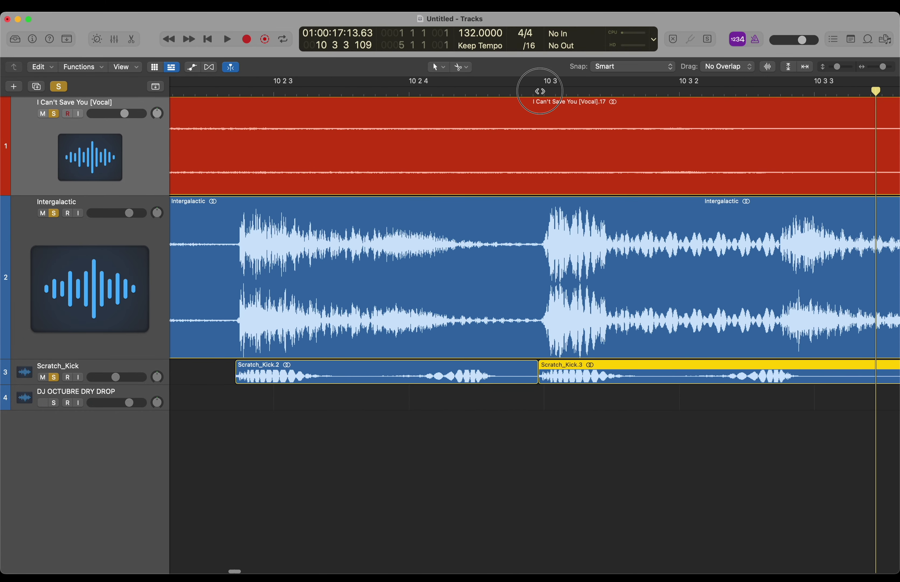
# Step: Align the last Scratch_Kick region with the start of the Intergalactic hit at 10 2 4 233
pyautogui.click(540, 91)
pyautogui.press('super+Right')
pyautogui.press('super+Right')
pyautogui.press('super+Right')
pyautogui.press('super+Right')
pyautogui.moveTo(600, 368); pyautogui.dragTo(630, 364)
pyautogui.press('super+Left')
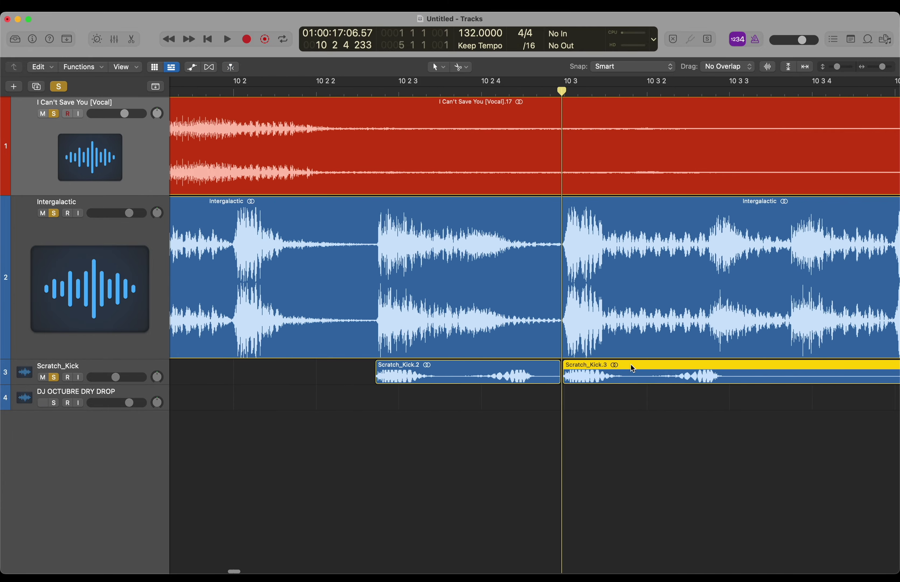
# Step: Play the scratches against the vocal repeats in bars 8 to 10
pyautogui.press('space')
pyautogui.press('super+Left')
pyautogui.press('super+Left')
pyautogui.press('super+Left')
pyautogui.press('super+Left')
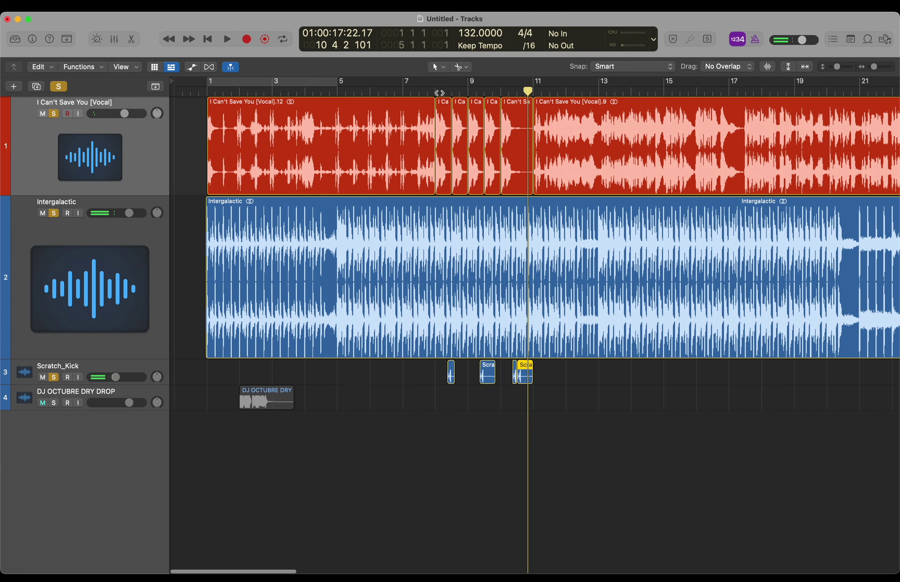
pyautogui.doubleClick(439, 93)
pyautogui.press('super+Right')
pyautogui.press('super+Right')
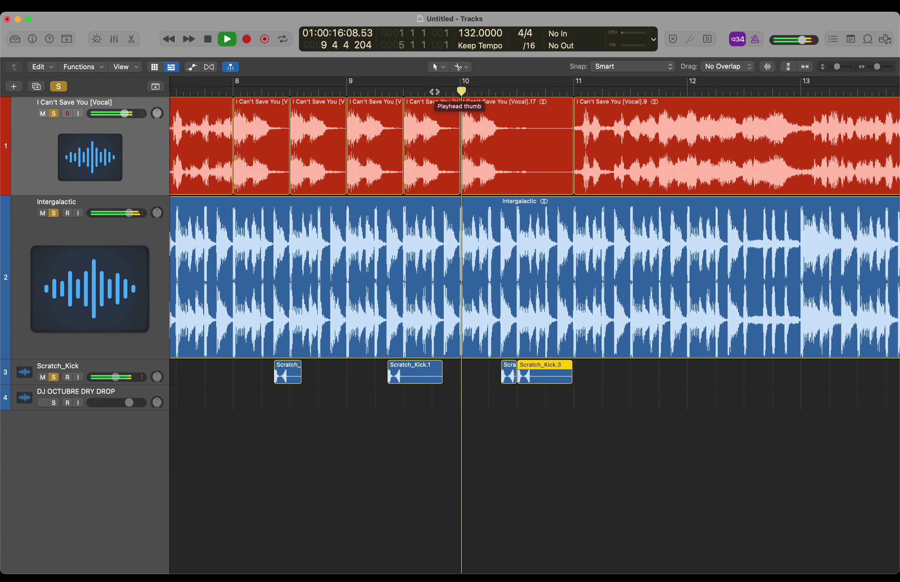
pyautogui.press('space')
# Step: Move the last Scratch_Kick region to about half a beat after beat 3 of bar 10 and play from bar 10
pyautogui.press('super+Right')
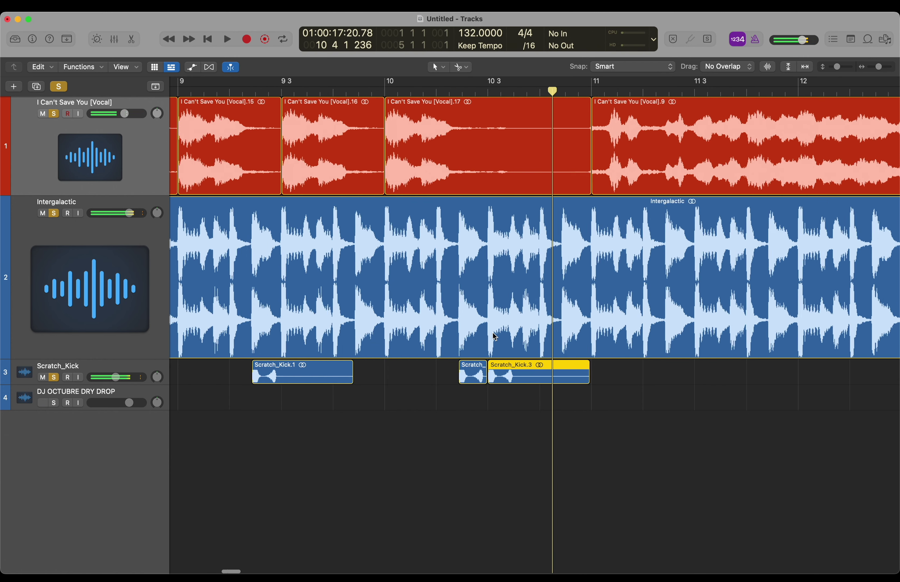
pyautogui.moveTo(499, 366); pyautogui.dragTo(525, 366)
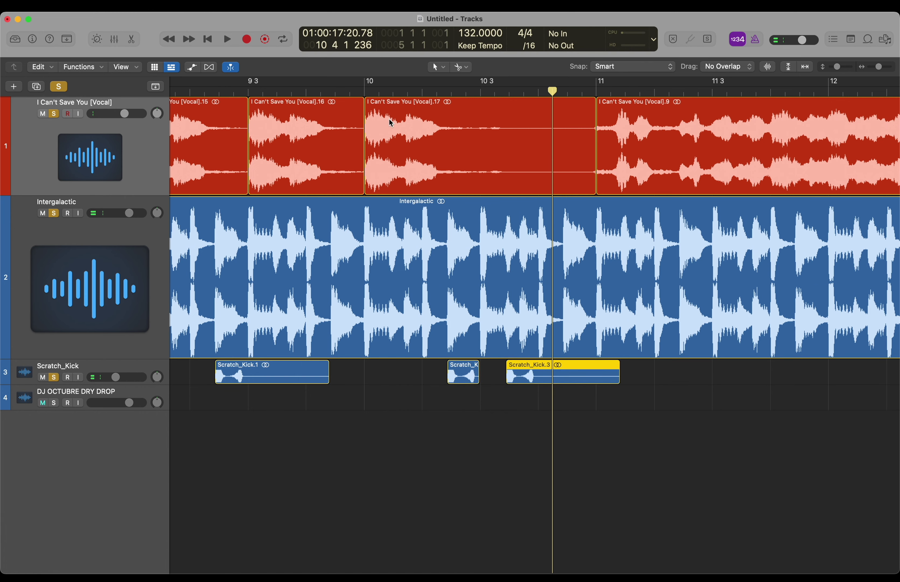
pyautogui.click(364, 90)
pyautogui.press('space')
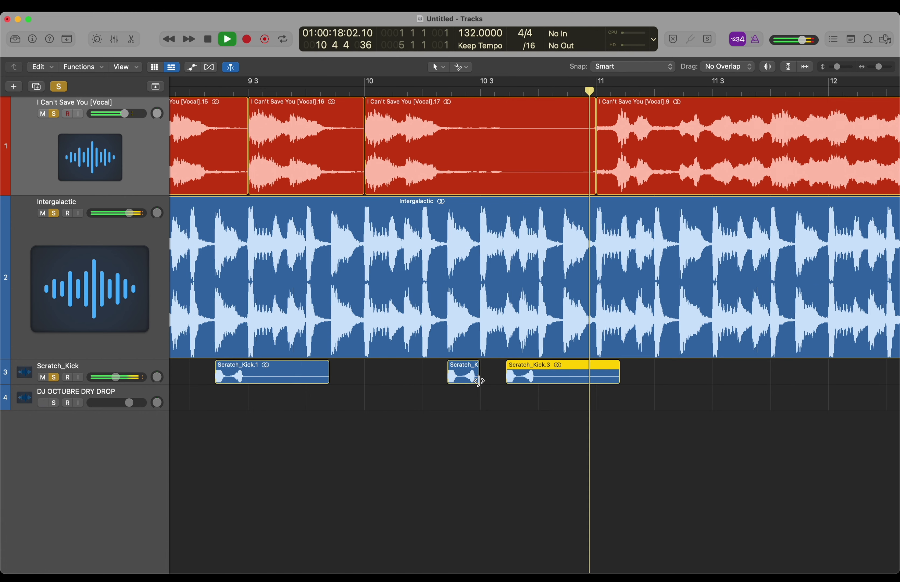
# Step: Extend the first Scratch_Kick region in bar 10 up to the start of the next one and play from bar 10
pyautogui.moveTo(478, 380); pyautogui.dragTo(507, 387)
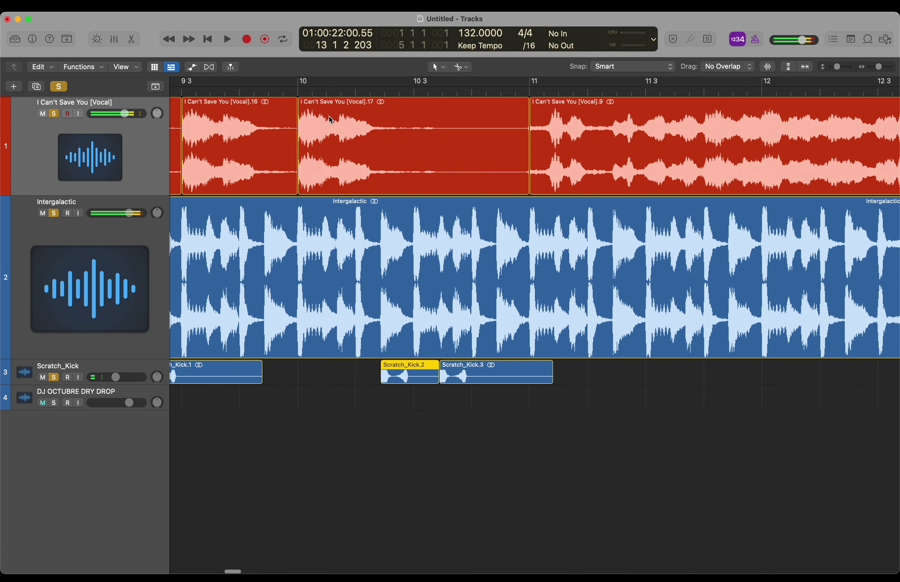
pyautogui.click(296, 90)
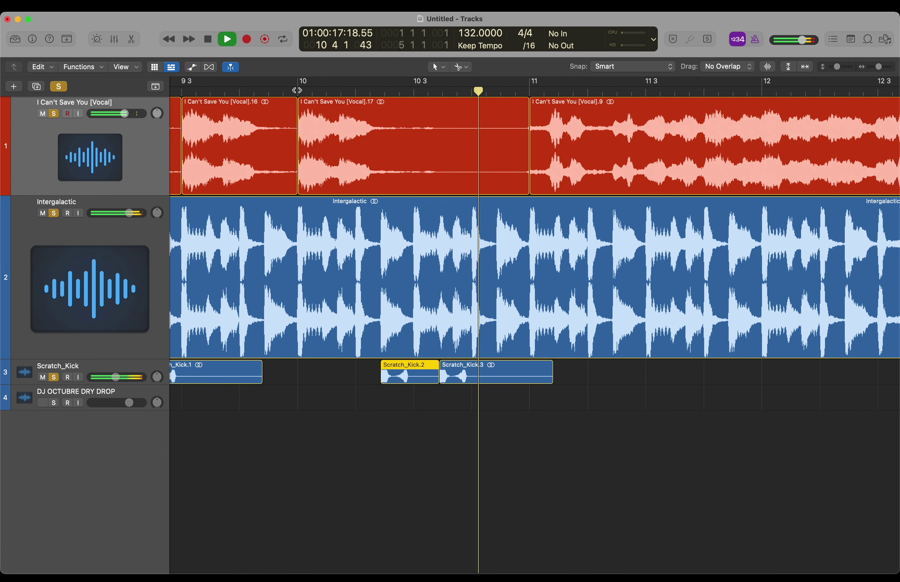
pyautogui.press('space')
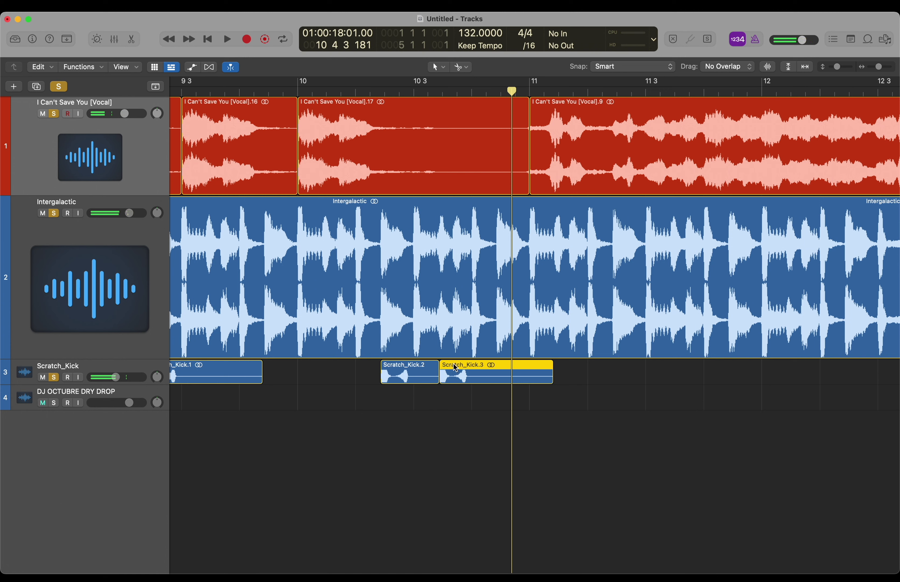
# Step: Copy the last Scratch_Kick region to 10 4 2 151 and play the scratches from bar 10
pyautogui.moveTo(469, 368); pyautogui.dragTo(510, 368)
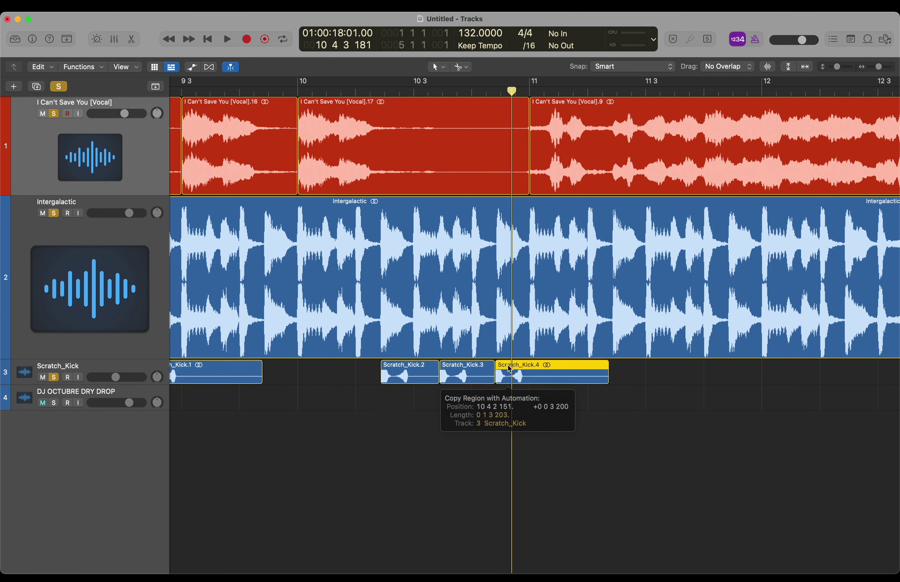
pyautogui.doubleClick(298, 88)
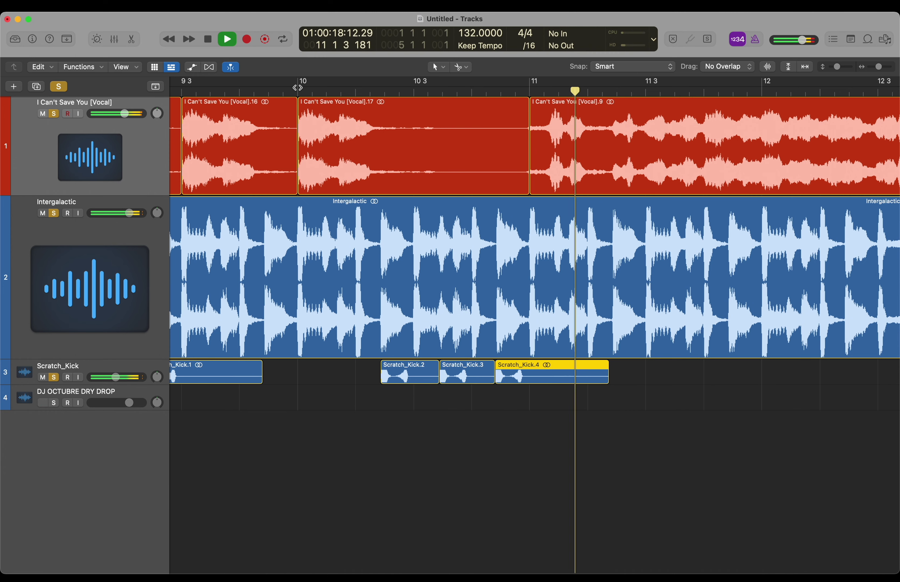
pyautogui.press('space')
# Step: Align the last Scratch_Kick region with the Intergalactic hit at 10 4 2 183 and extend the preceding region up to it
pyautogui.click(497, 91)
pyautogui.scroll(5, 497, 91)
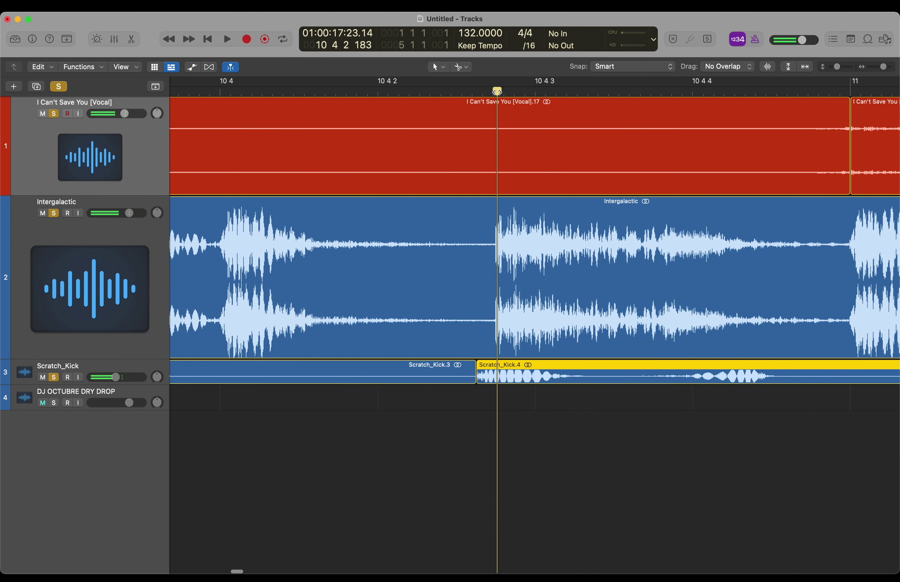
pyautogui.moveTo(531, 366); pyautogui.dragTo(539, 366)
pyautogui.moveTo(473, 377); pyautogui.dragTo(480, 377)
pyautogui.scroll(-5, 480, 376)
pyautogui.scroll(-10, 480, 376)
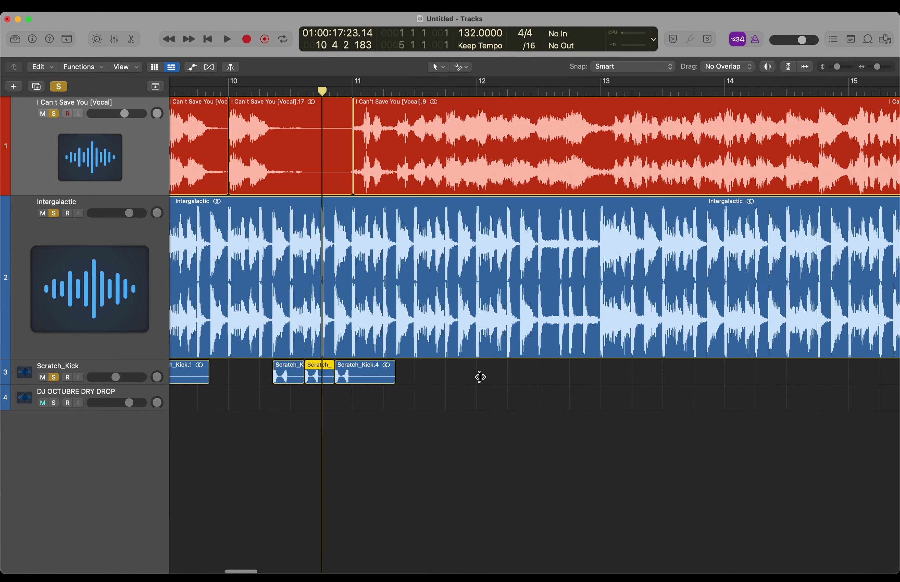
# Step: Play the arrangement from the start and move the DJ drop region to beat 3 of bar 4
pyautogui.press('space')
pyautogui.scroll(8, 251, 190)
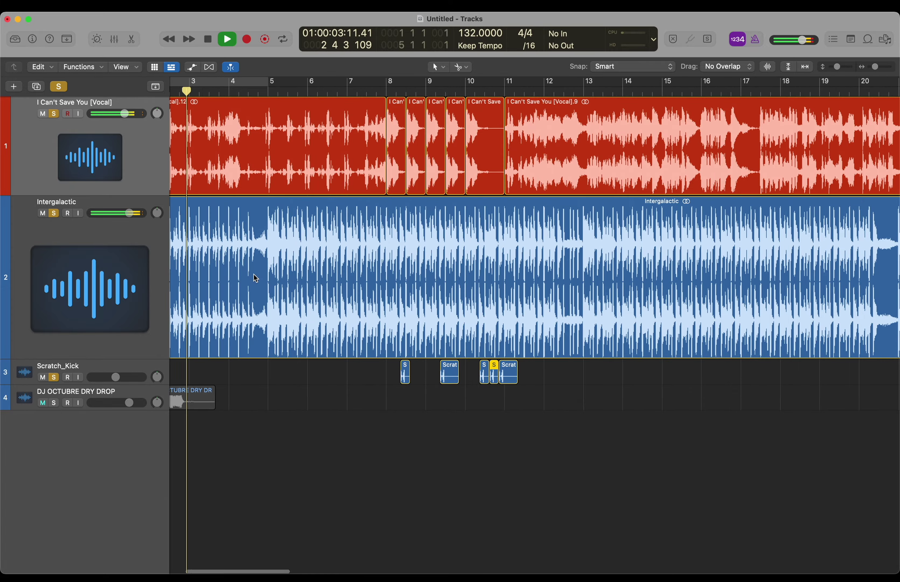
pyautogui.scroll(2, 254, 275)
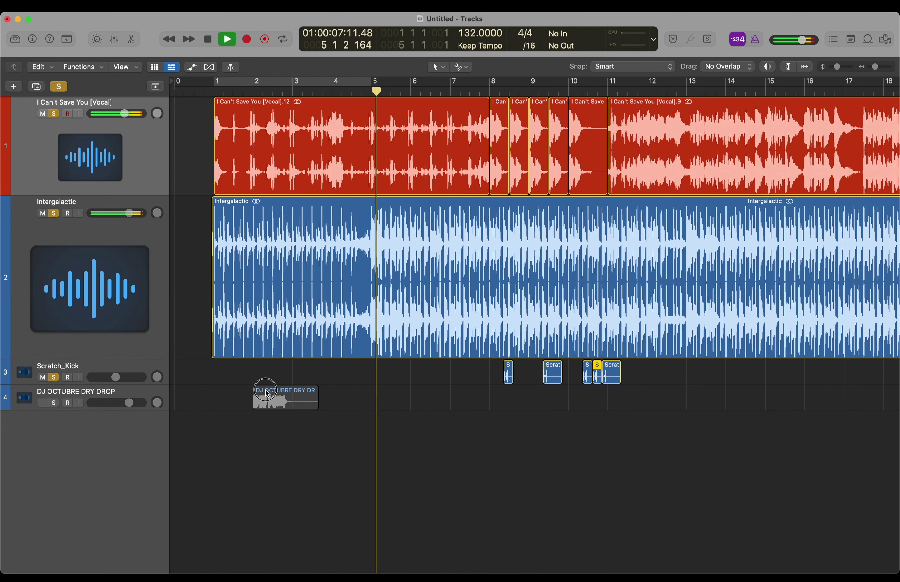
pyautogui.moveTo(268, 391); pyautogui.dragTo(366, 400)
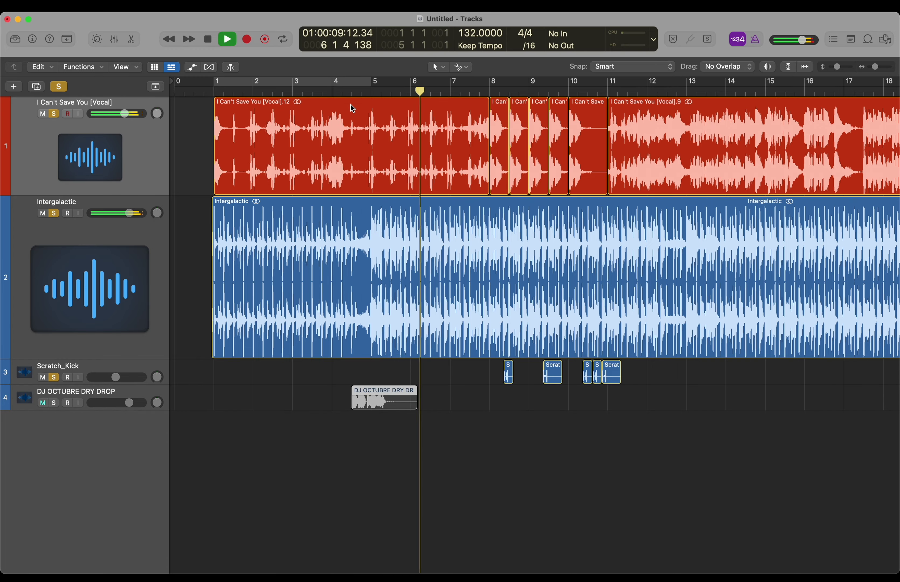
pyautogui.click(351, 93)
pyautogui.press('super+Right')
pyautogui.press('super+Right')
pyautogui.press('super+Right')
pyautogui.press('space')
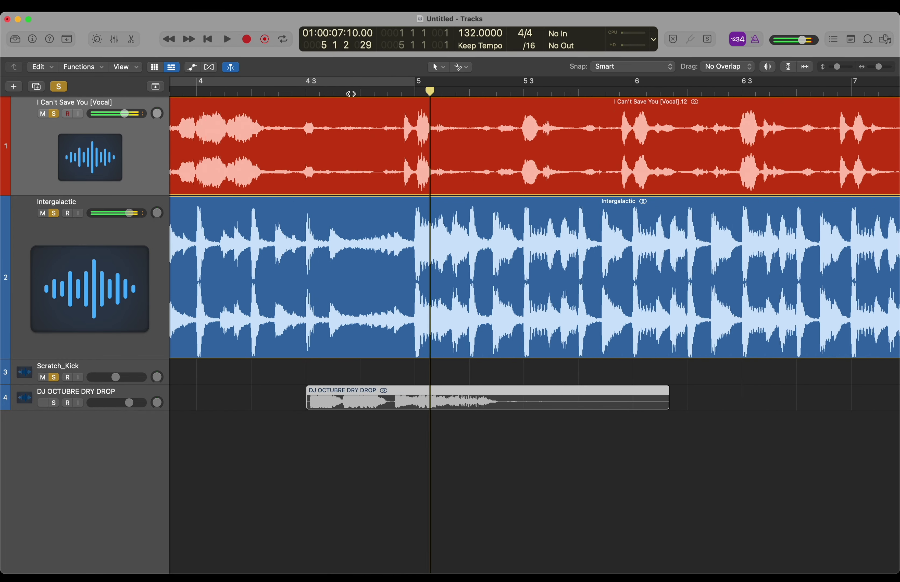
# Step: Shift the DJ drop region slightly earlier so its first word falls on beat 3 of bar 4
pyautogui.click(308, 89)
pyautogui.press('super+Right')
pyautogui.press('super+Right')
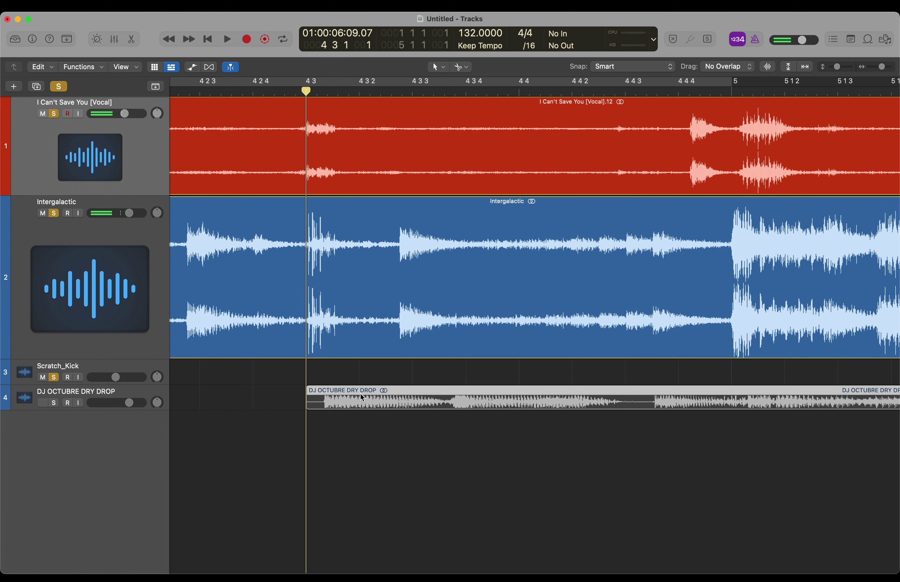
pyautogui.moveTo(362, 397); pyautogui.dragTo(341, 390)
# Step: Turn off all track solos so the DJ drop is audible and play the mix
pyautogui.press('super+Left')
pyautogui.press('super+Left')
pyautogui.press('super+Left')
pyautogui.press('super+Left')
pyautogui.press('super+Left')
pyautogui.press('super+Left')
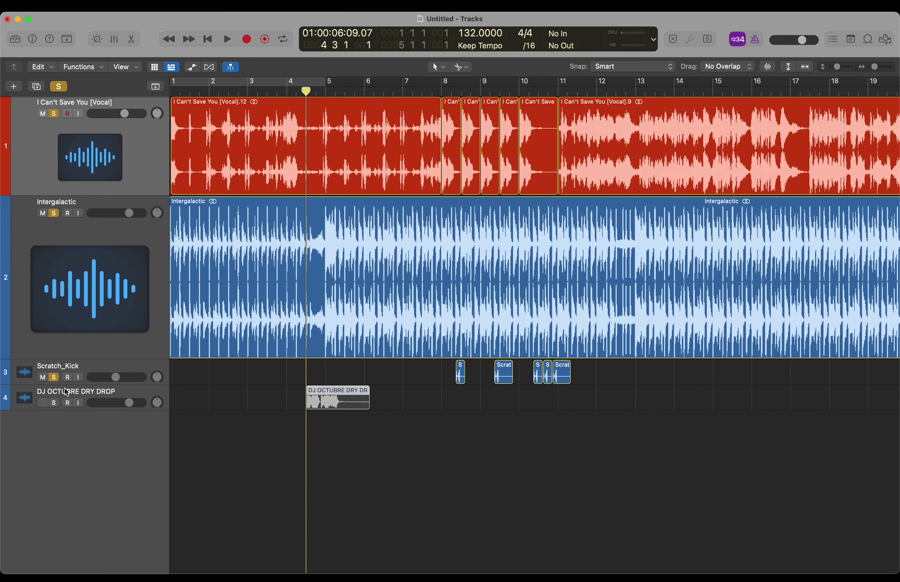
pyautogui.press('super+Left')
pyautogui.press('super+Left')
pyautogui.press('super+Left')
pyautogui.press('super+Left')
pyautogui.press('super+Left')
pyautogui.click(54, 403)
pyautogui.press('space')
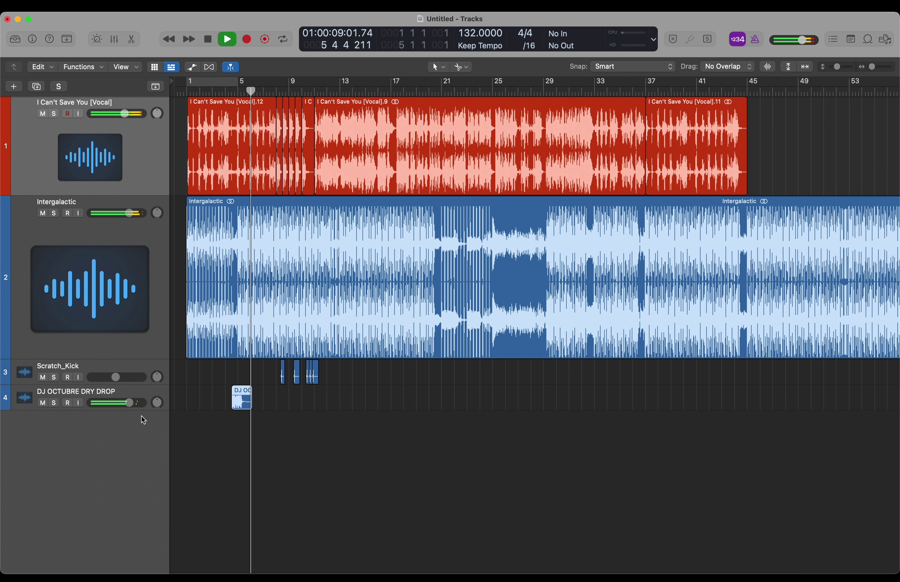
# Step: Lower the DJ drop track's volume and listen to the mix through bar 17
pyautogui.moveTo(127, 402); pyautogui.dragTo(95, 406)
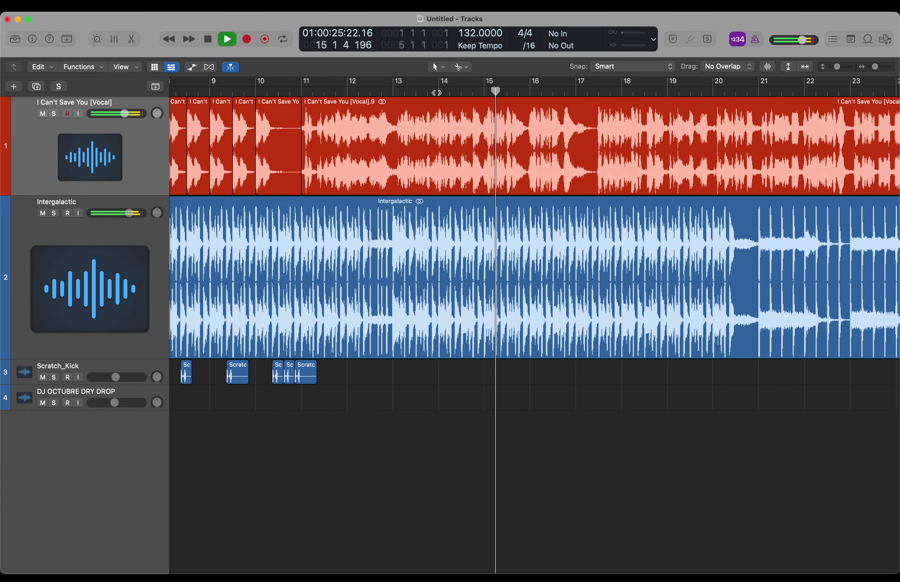
pyautogui.hscroll(3, 535, 325)
pyautogui.press('super+Right')
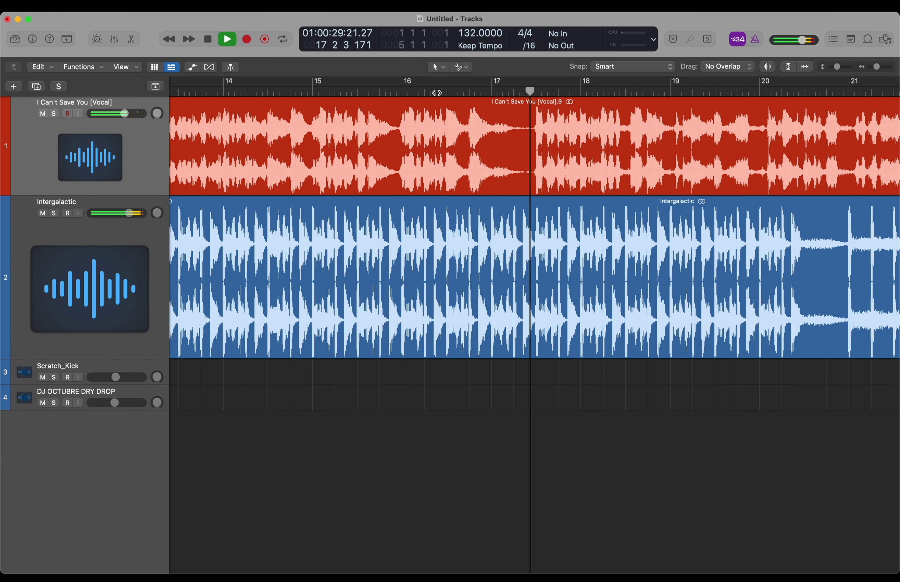
# Step: Split the Intergalactic region at bar 17 and play on from the cut
pyautogui.press('space')
pyautogui.click(486, 89)
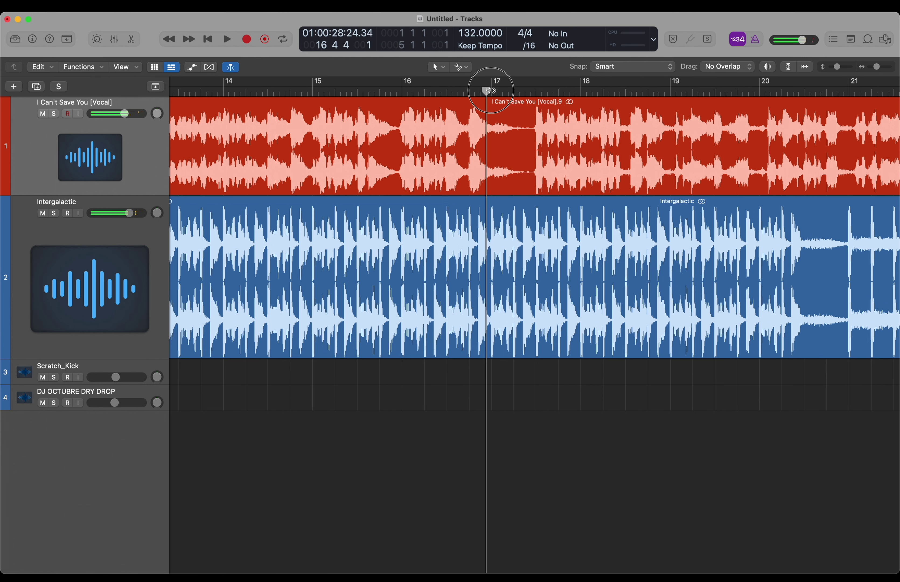
pyautogui.click(491, 90)
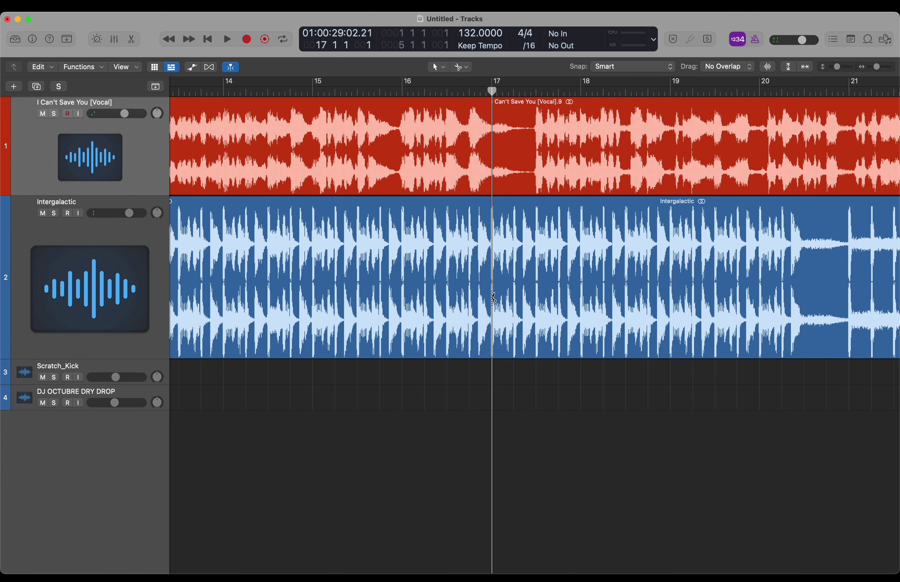
pyautogui.click(493, 297)
pyautogui.press('space')
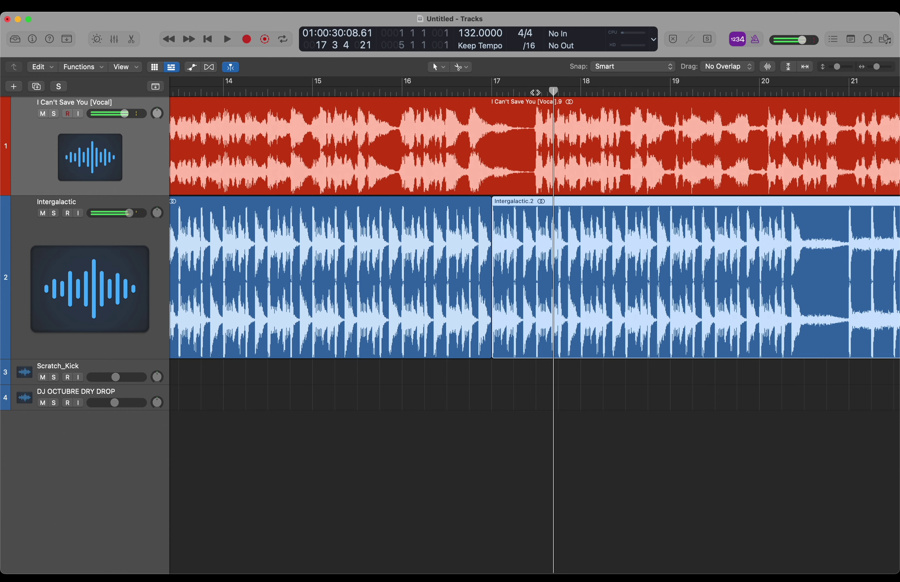
# Step: Split the Intergalactic region at bar 17 beat 3 and delete the two-beat piece between both cuts
pyautogui.press('space')
pyautogui.click(535, 91)
pyautogui.press('super+Right')
pyautogui.press('super+Right')
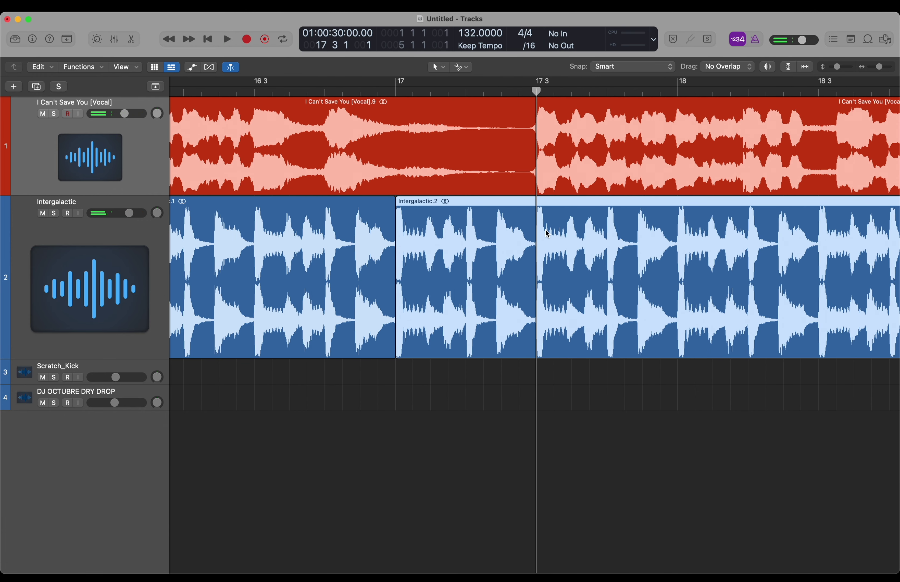
pyautogui.click(536, 242)
pyautogui.click(488, 201)
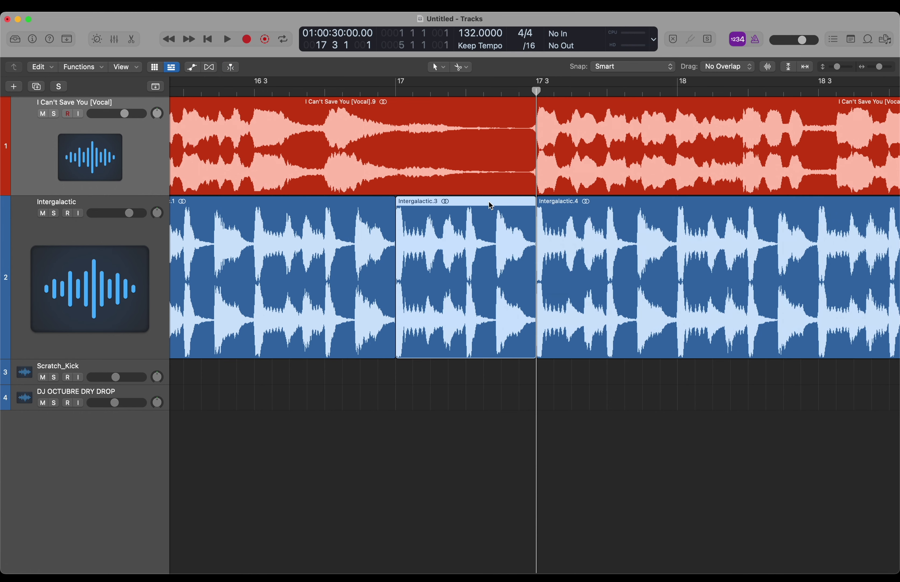
pyautogui.press('Delete')
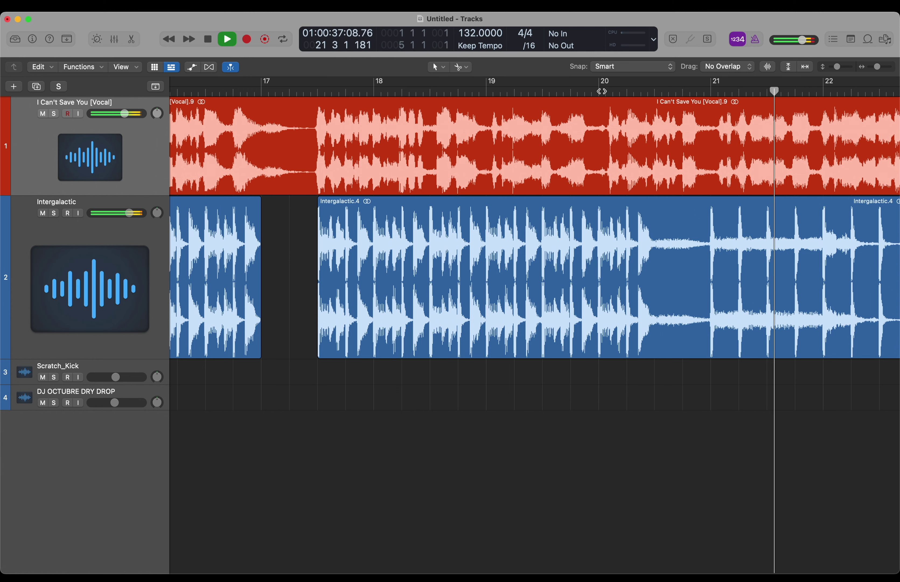
# Step: Split the Intergalactic region at bars 20 and 21 to isolate the one-bar break
pyautogui.press('space')
pyautogui.click(598, 92)
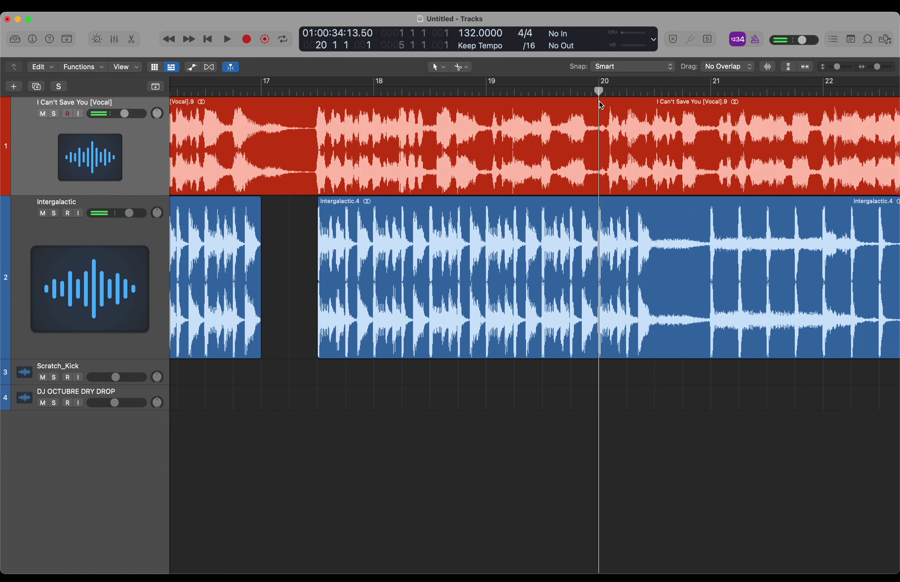
pyautogui.click(600, 250)
pyautogui.moveTo(599, 92); pyautogui.dragTo(711, 91)
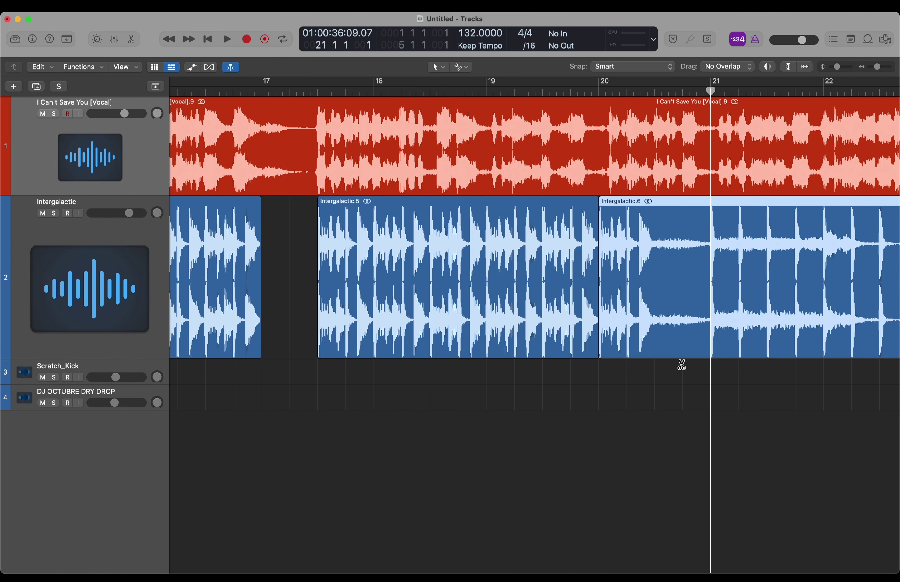
pyautogui.click(713, 292)
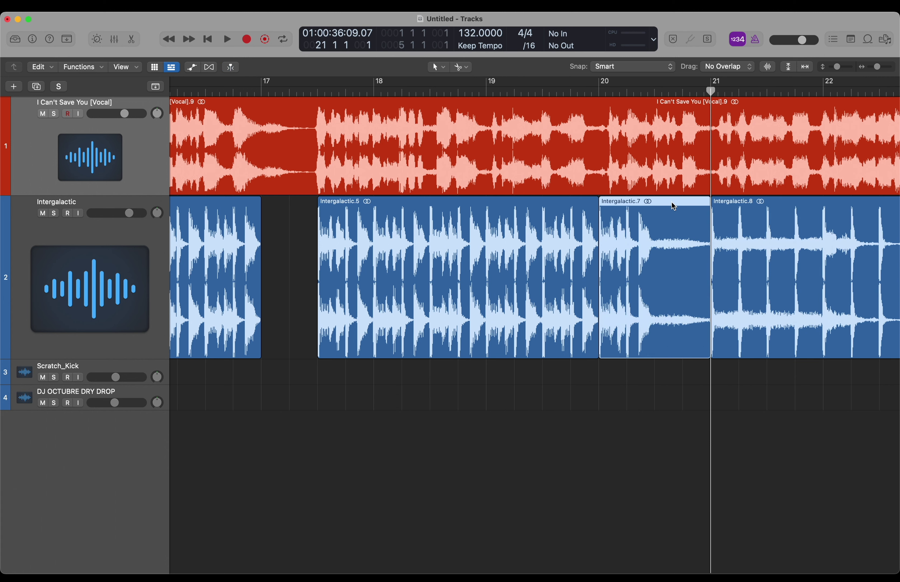
# Step: Duplicate the Intergalactic track, copy the bar 20 break onto it at bar 17, and play the transition
pyautogui.press('super+d')
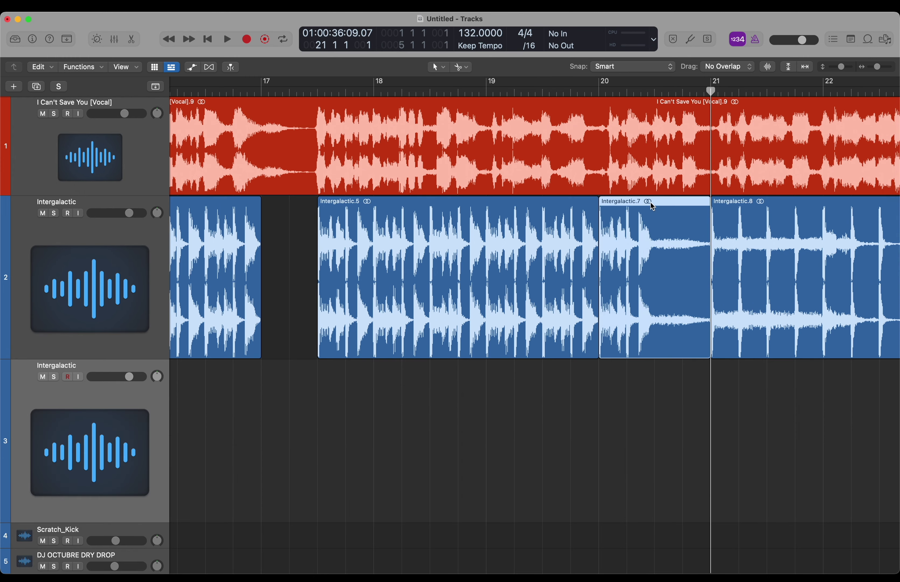
pyautogui.moveTo(649, 204); pyautogui.dragTo(316, 428)
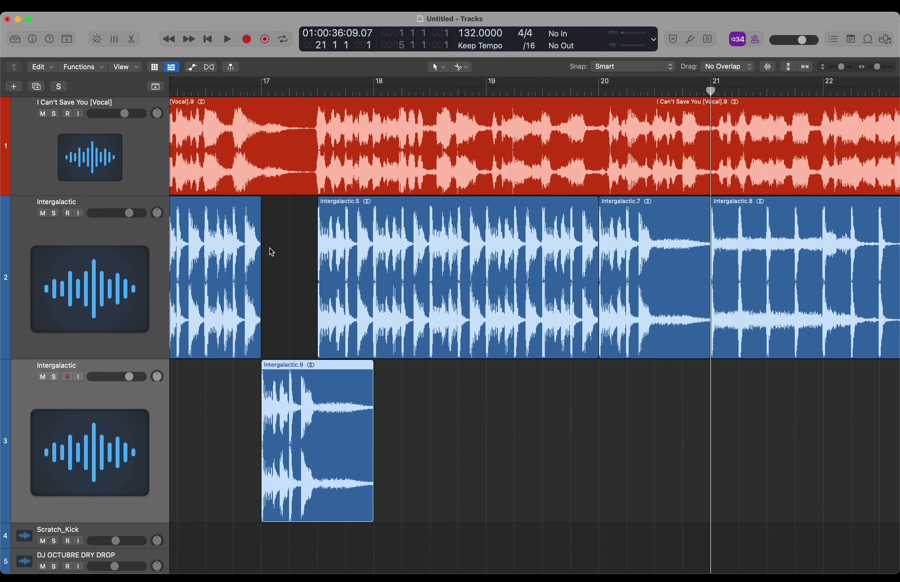
pyautogui.click(255, 93)
pyautogui.press('space')
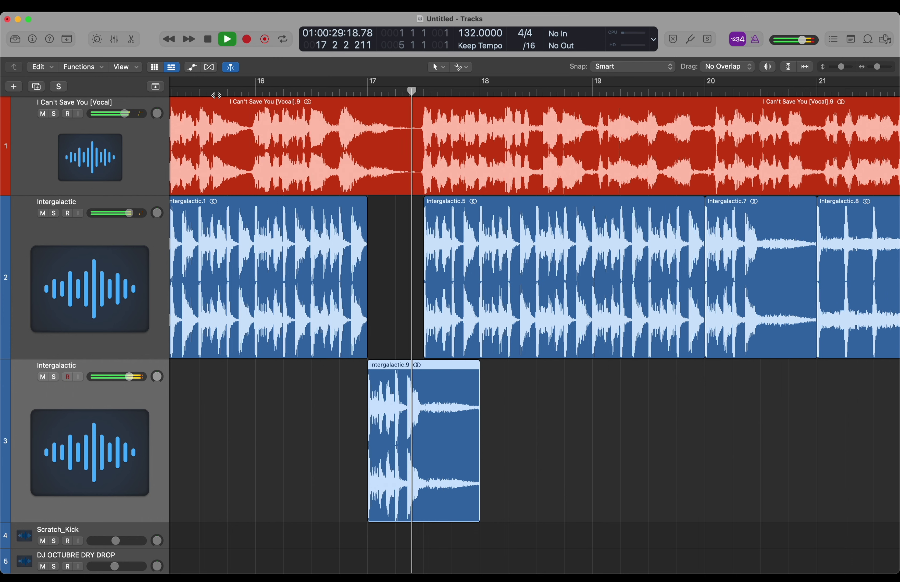
pyautogui.press('space')
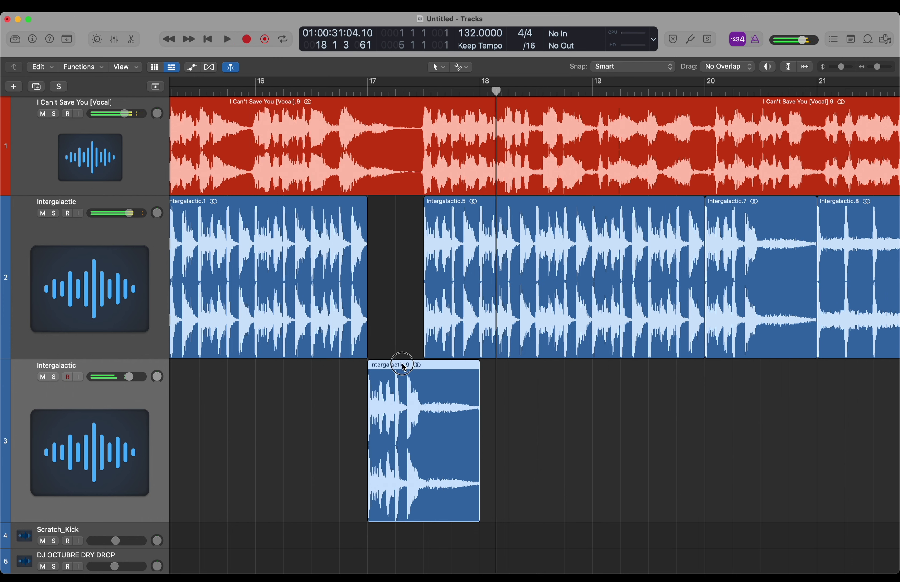
# Step: Try shifting the copied break earlier with its start trimmed to bar 17, play the transition, and undo the trim
pyautogui.moveTo(403, 367); pyautogui.dragTo(343, 368)
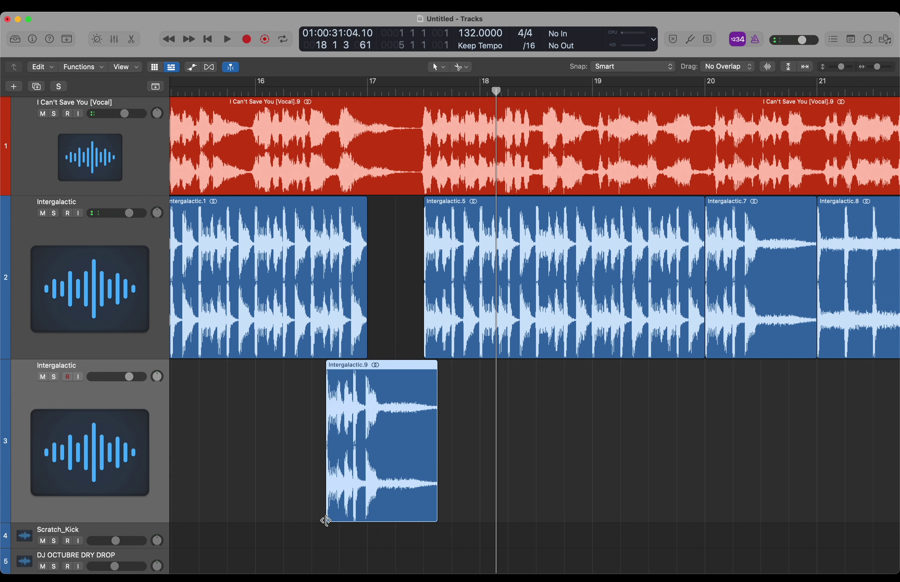
pyautogui.moveTo(325, 520); pyautogui.dragTo(368, 517)
pyautogui.click(258, 89)
pyautogui.press('space')
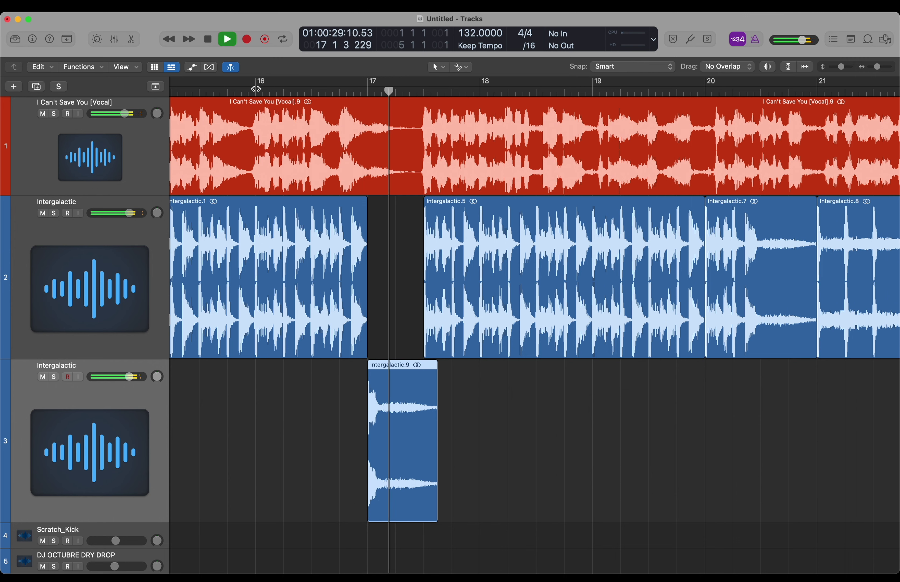
pyautogui.press('space')
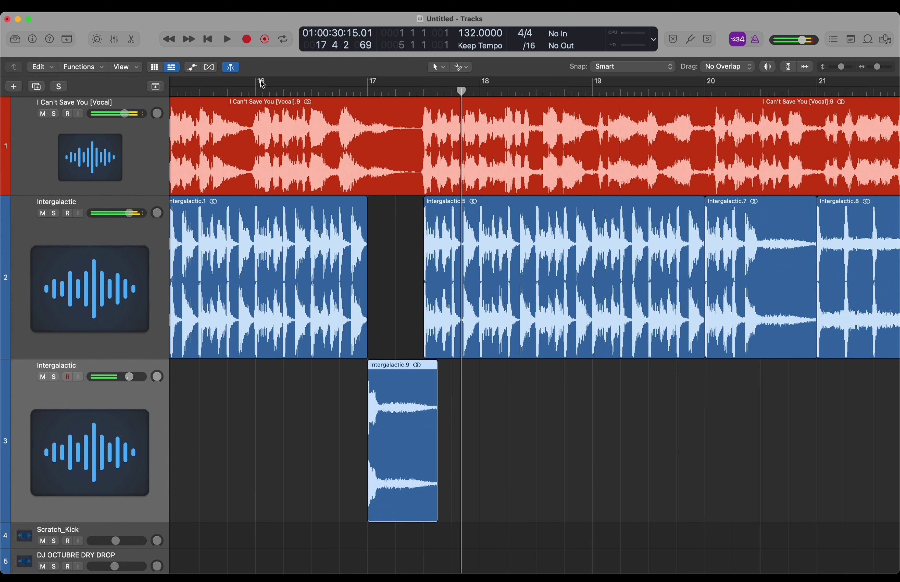
pyautogui.click(235, 91)
pyautogui.press('space')
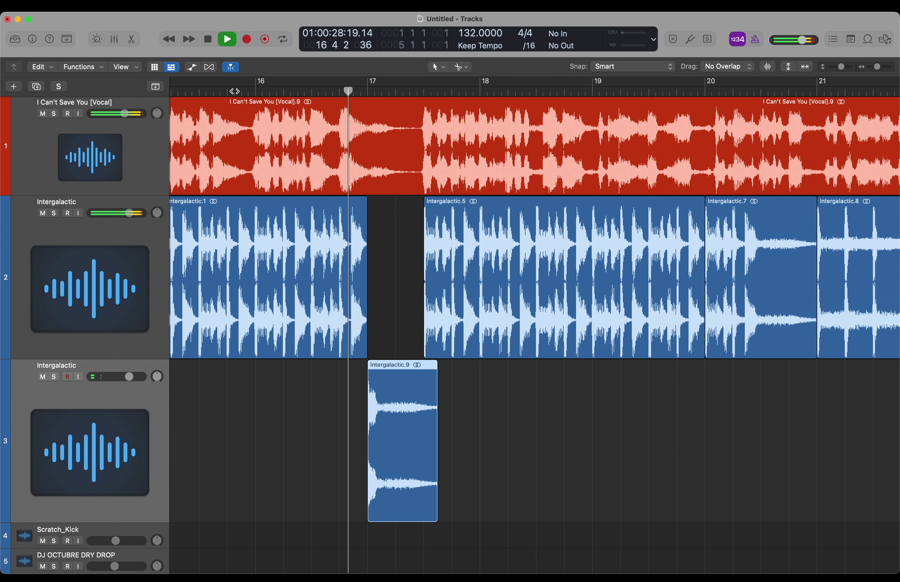
pyautogui.press('super+z')
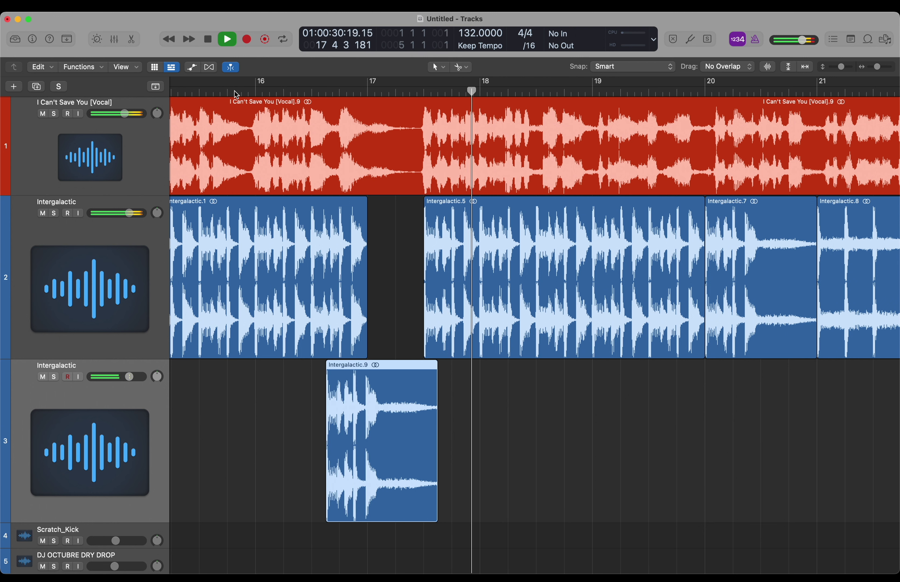
# Step: Move the copied break to start at bar 16 beat 3 and fine-align its last hit with the original track's waveform
pyautogui.press('space')
pyautogui.moveTo(388, 367); pyautogui.dragTo(373, 367)
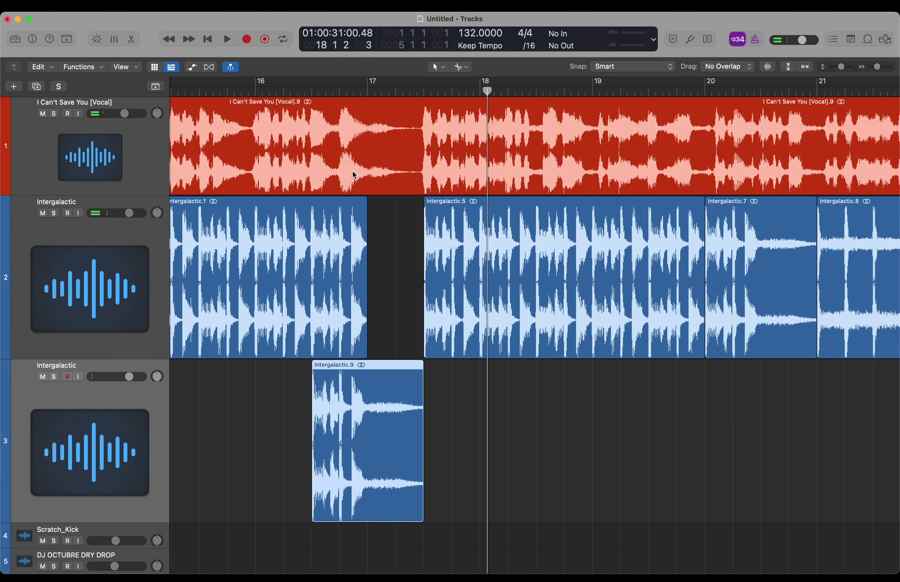
pyautogui.click(352, 91)
pyautogui.scroll(3, 353, 92)
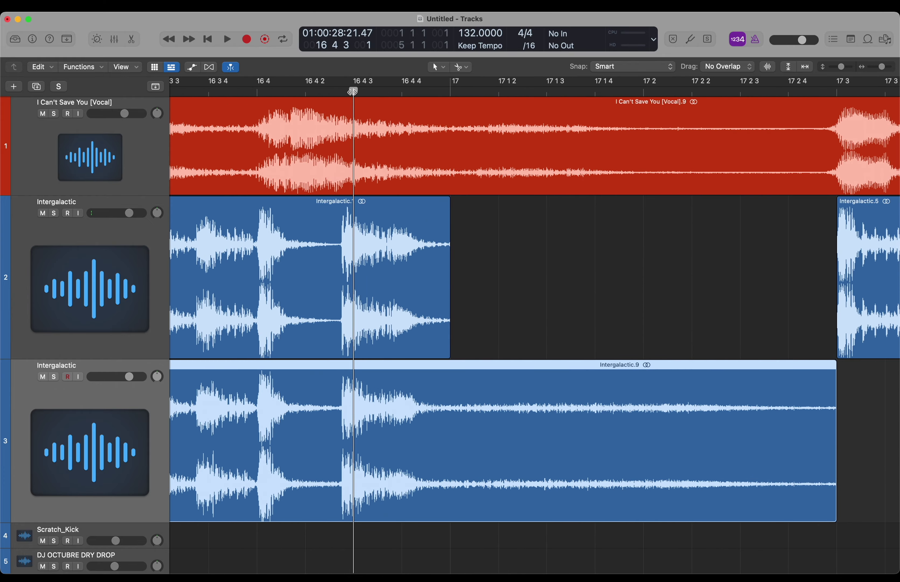
pyautogui.scroll(5, 353, 91)
pyautogui.moveTo(353, 92); pyautogui.dragTo(263, 91)
pyautogui.scroll(5, 341, 268)
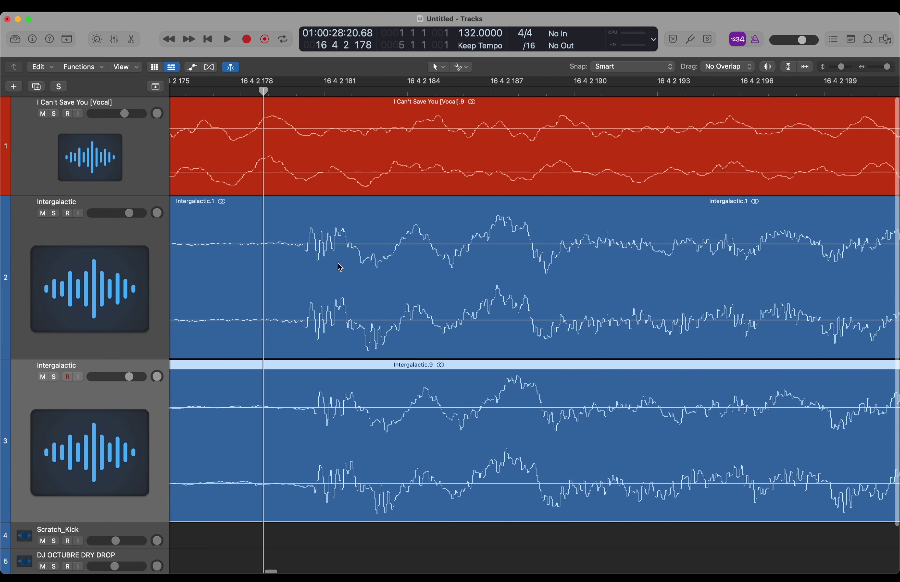
pyautogui.moveTo(264, 91); pyautogui.dragTo(310, 91)
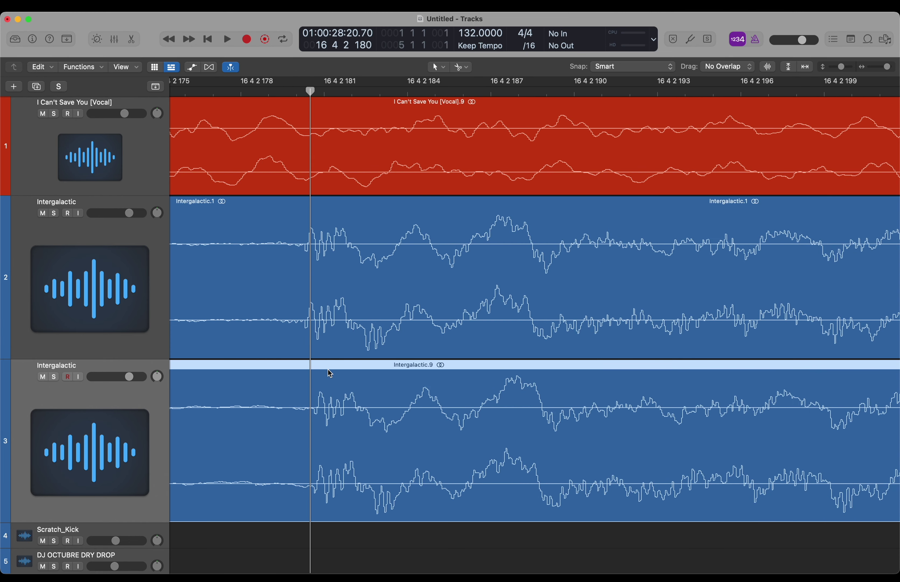
pyautogui.scroll(3, 327, 370)
pyautogui.moveTo(327, 370); pyautogui.dragTo(303, 370)
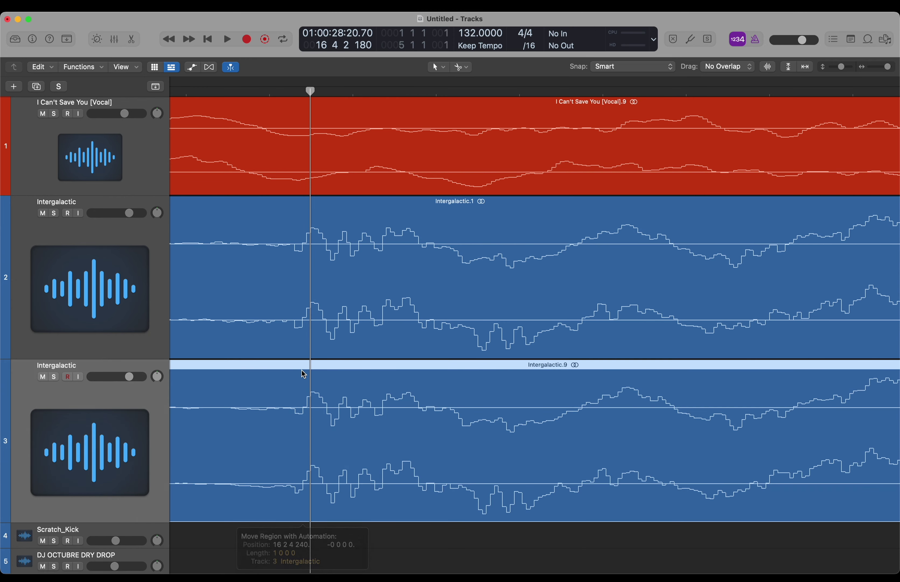
# Step: Select the overlapping regions on both Intergalactic tracks and split them together just before the last hit of bar 16
pyautogui.moveTo(310, 91); pyautogui.dragTo(266, 90)
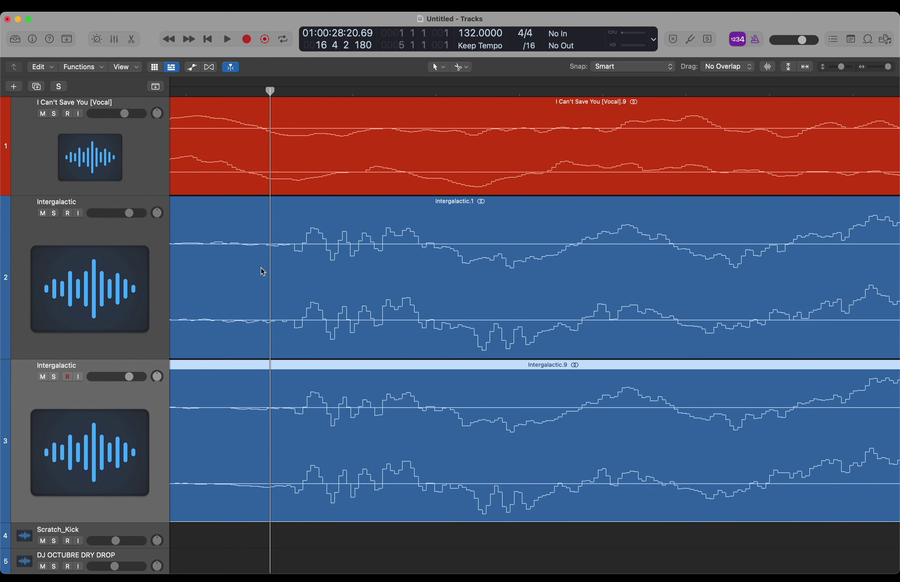
pyautogui.keyDown('shift'); pyautogui.click(273, 299); pyautogui.keyUp('shift')
pyautogui.keyDown('shift'); pyautogui.click(272, 374); pyautogui.keyUp('shift')
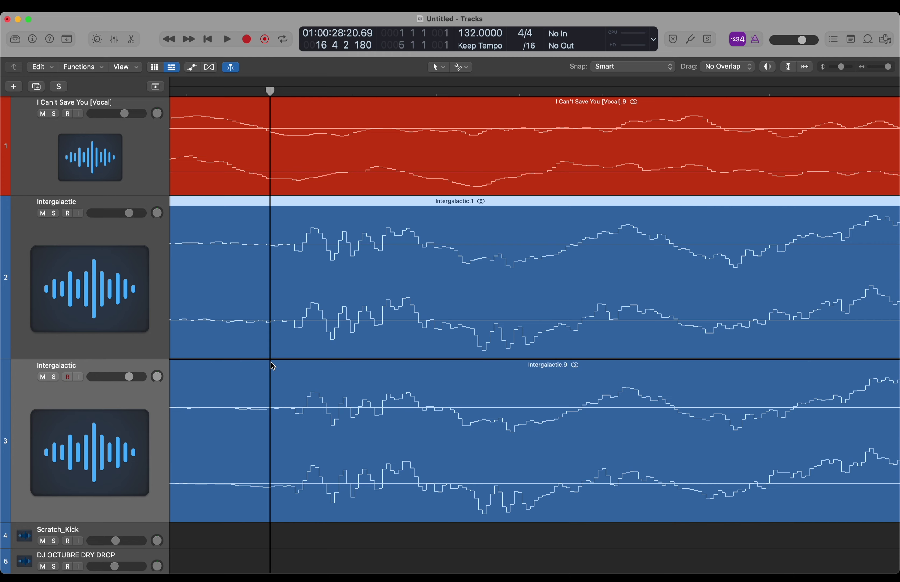
pyautogui.keyDown('shift'); pyautogui.click(273, 367); pyautogui.keyUp('shift')
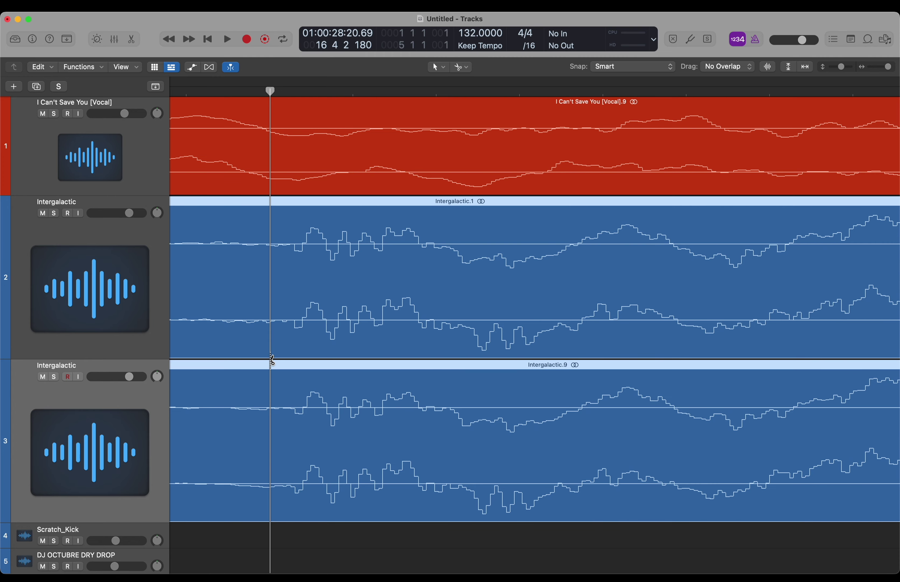
pyautogui.click(272, 360)
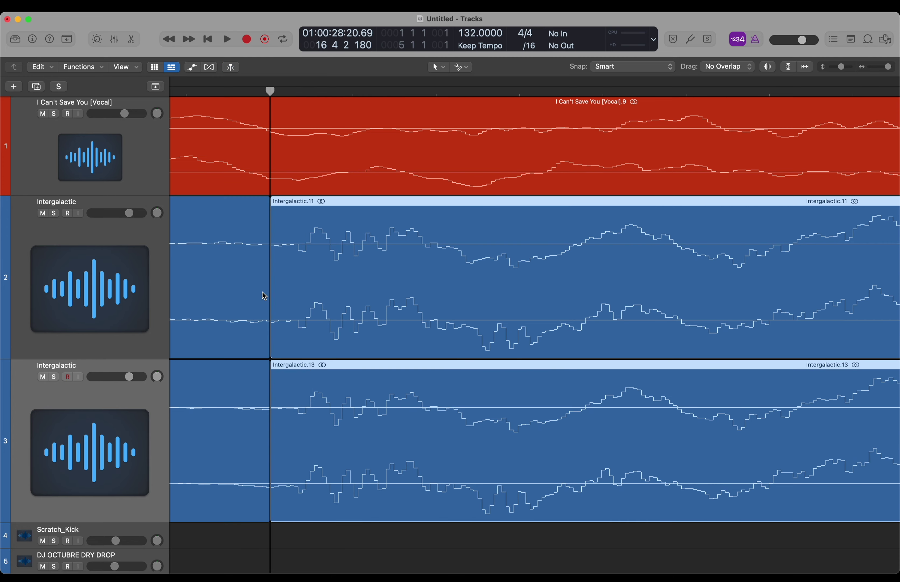
# Step: Delete the original track's piece after the cut and the duplicate track's piece before it
pyautogui.click(242, 295)
pyautogui.click(279, 261)
pyautogui.click(240, 376)
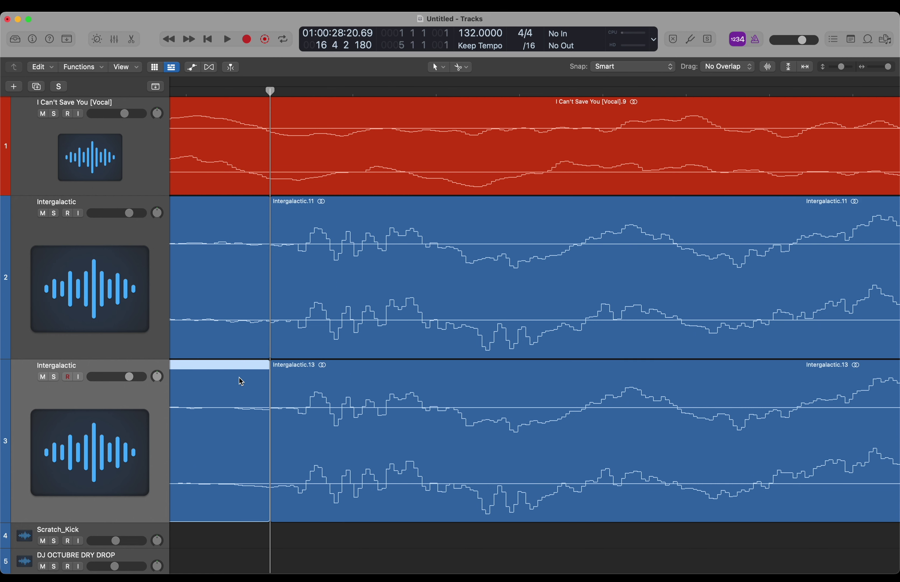
pyautogui.click(285, 373)
pyautogui.click(302, 204)
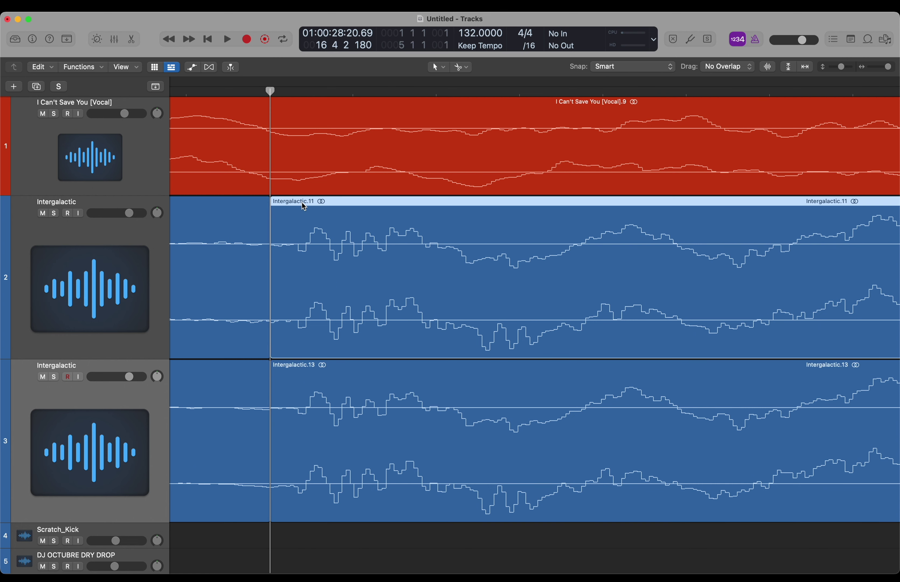
pyautogui.press('Delete')
pyautogui.press('Delete')
pyautogui.press('z')
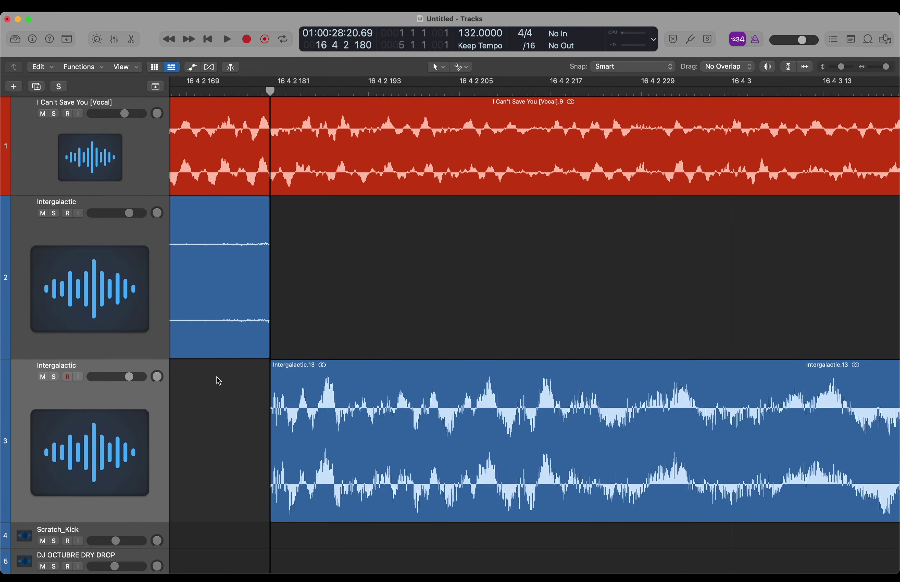
pyautogui.press('z')
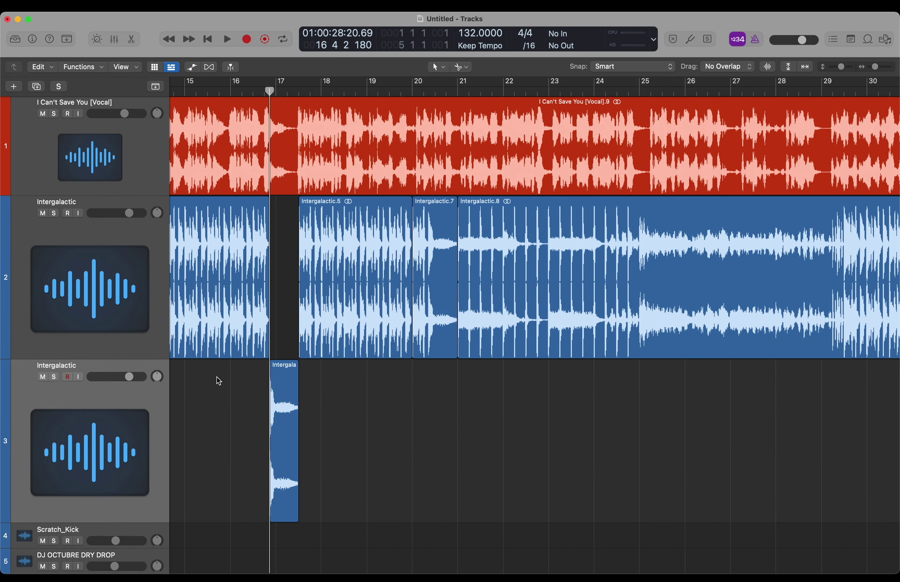
# Step: Solo both Intergalactic tracks, play the transition from bar 15, and turn the solos off again
pyautogui.click(53, 213)
pyautogui.click(54, 377)
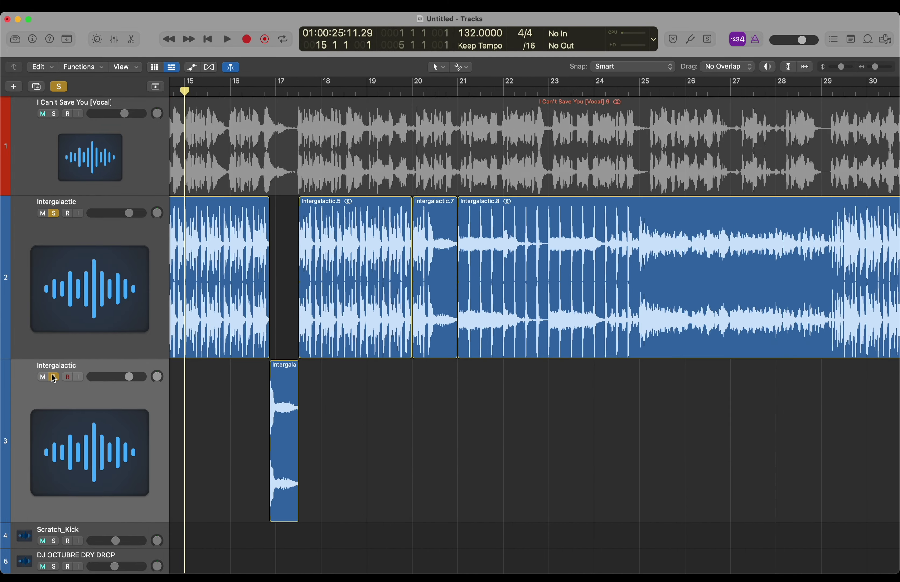
pyautogui.press('space')
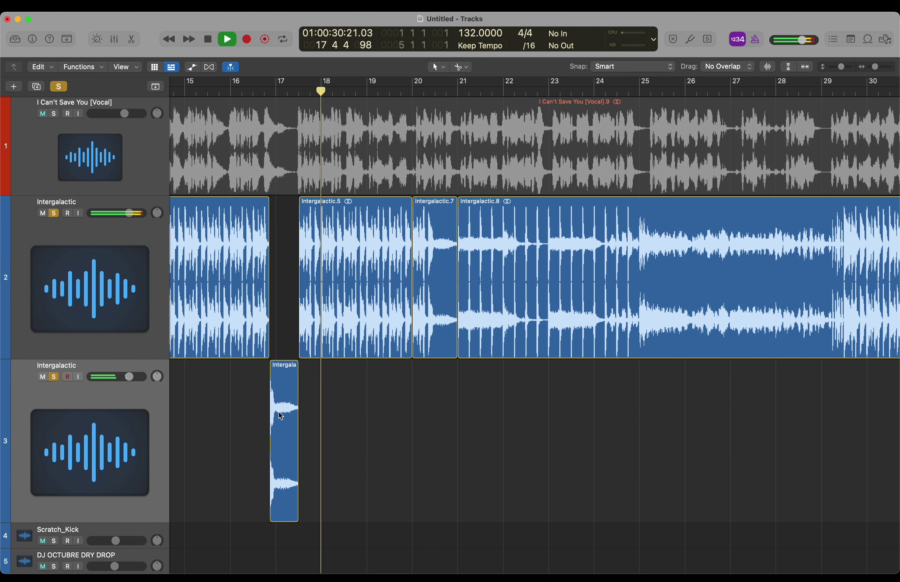
pyautogui.press('space')
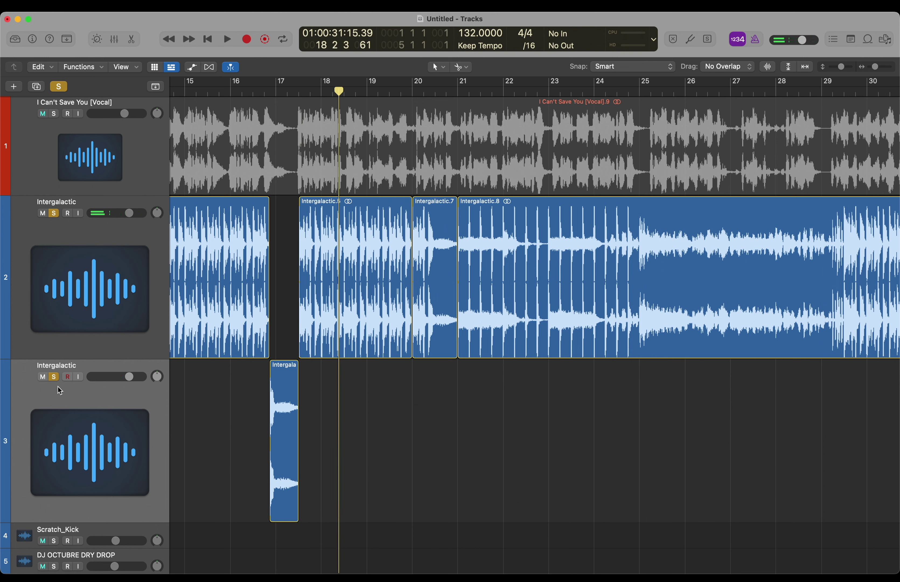
pyautogui.click(55, 376)
pyautogui.click(55, 213)
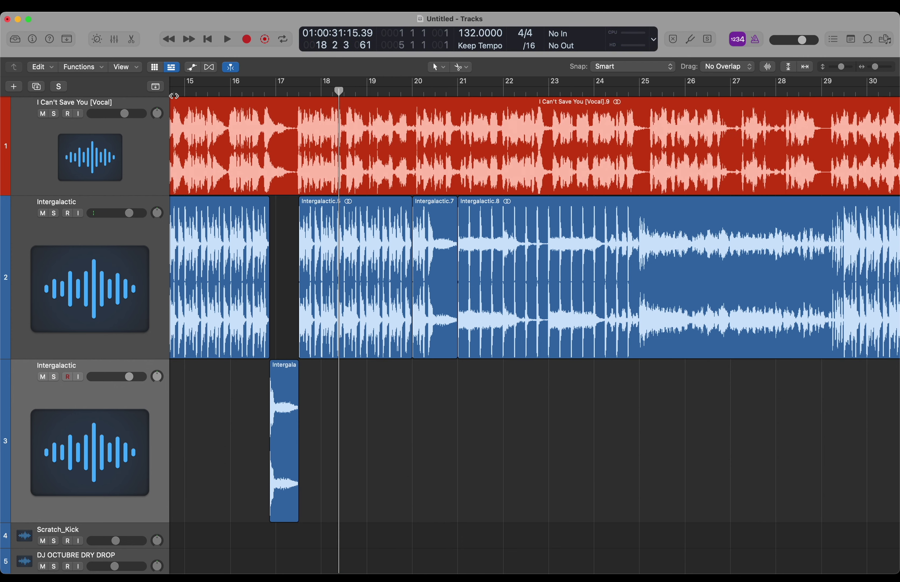
# Step: Play the arrangement from bar 14 through the edited Intergalactic transition
pyautogui.click(195, 88)
pyautogui.hscroll(-3, 196, 89)
pyautogui.click(211, 92)
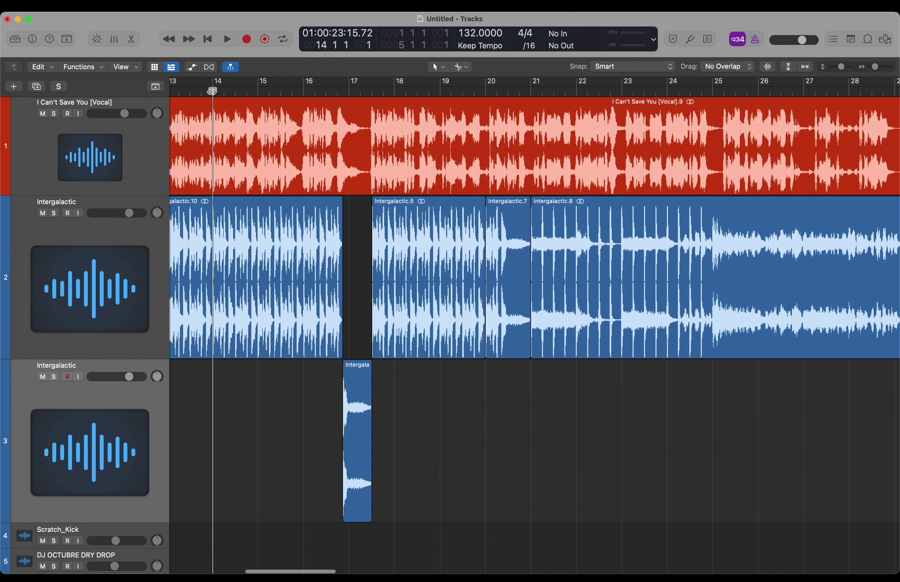
pyautogui.press('space')
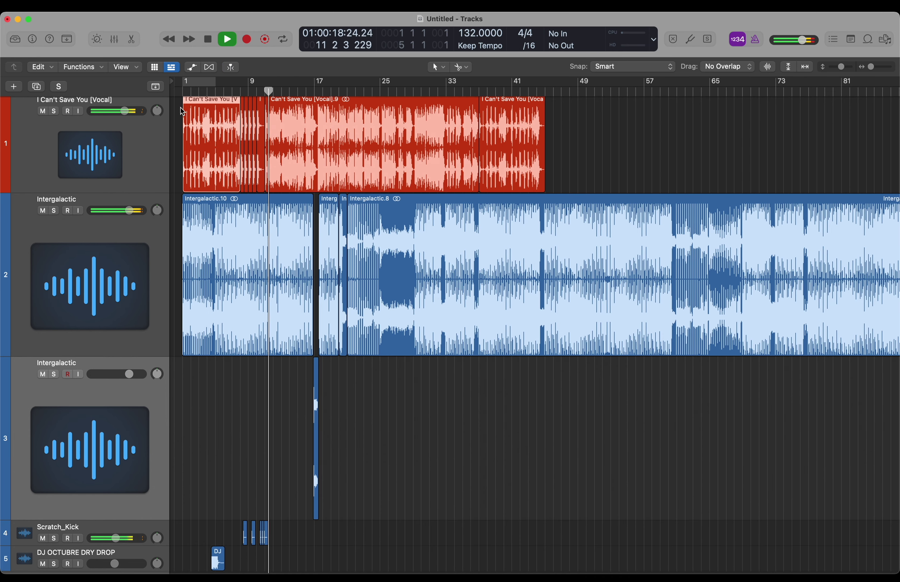
# Step: Delete the existing vocal copy at bar 37 and replace it with a copy of the opening vocal phrase plus all its repeats
pyautogui.moveTo(177, 109); pyautogui.dragTo(261, 122)
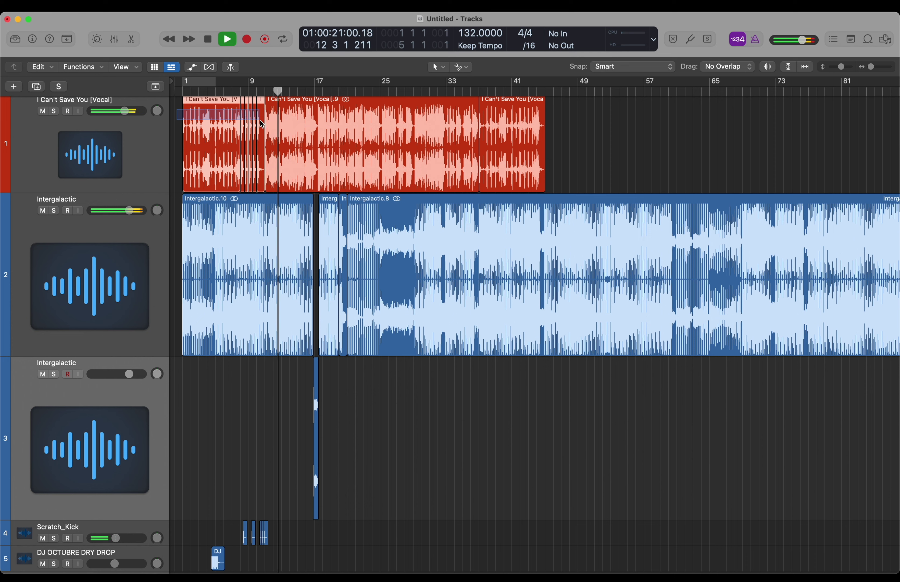
pyautogui.rightClick(525, 139)
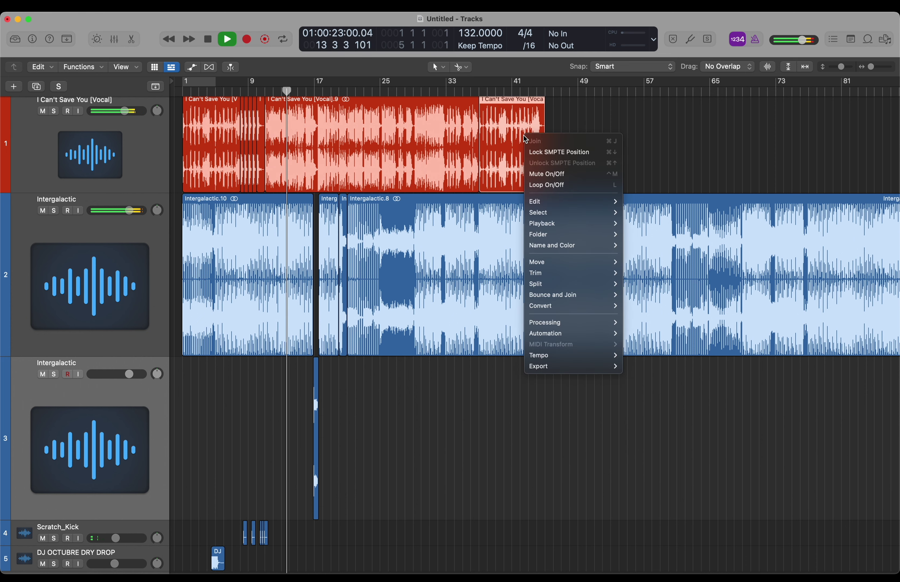
pyautogui.click(518, 129)
pyautogui.press('Delete')
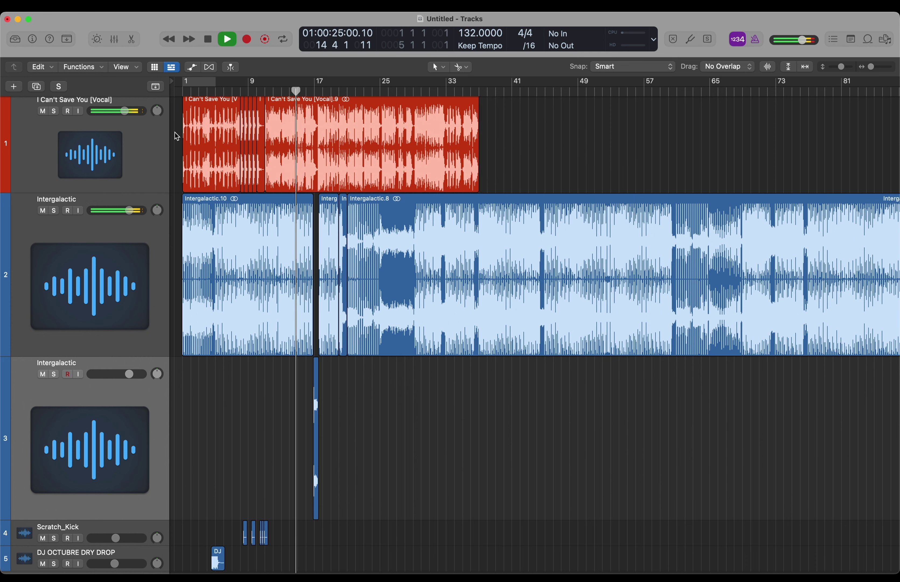
pyautogui.moveTo(179, 122); pyautogui.dragTo(261, 125)
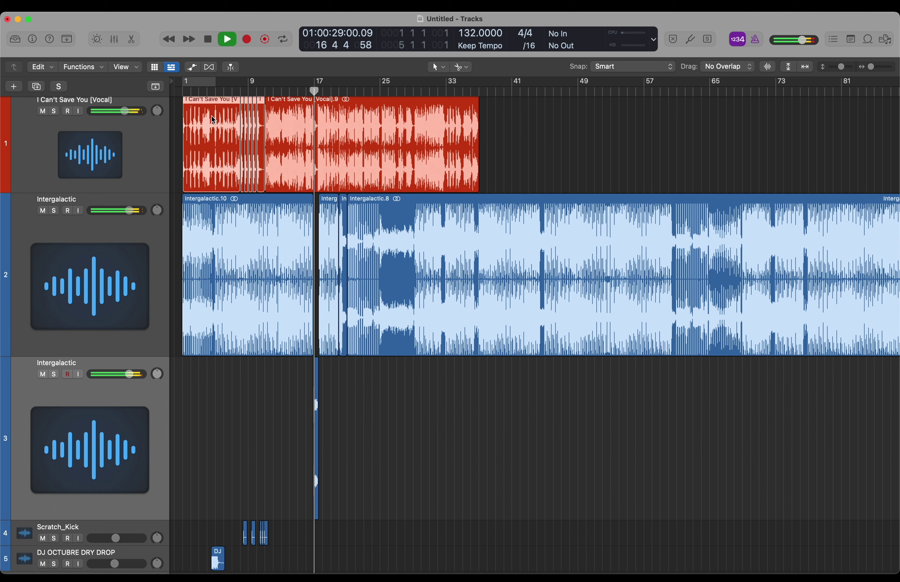
pyautogui.moveTo(213, 121); pyautogui.dragTo(513, 125)
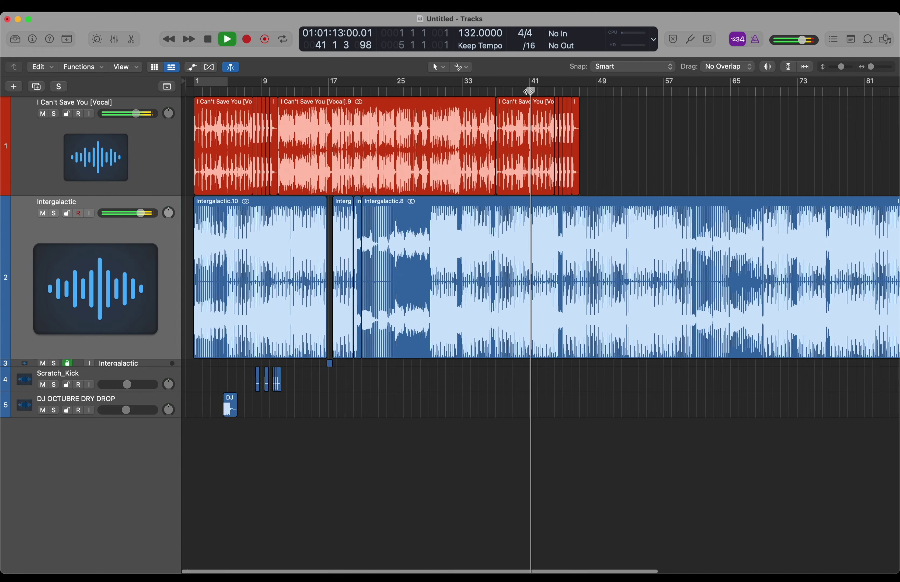
# Step: Stop playback and delete the last three copied vocal repeats from bar 45 onward, keeping the two in bar 44
pyautogui.press('super+Right')
pyautogui.press('super+Right')
pyautogui.press('super+Right')
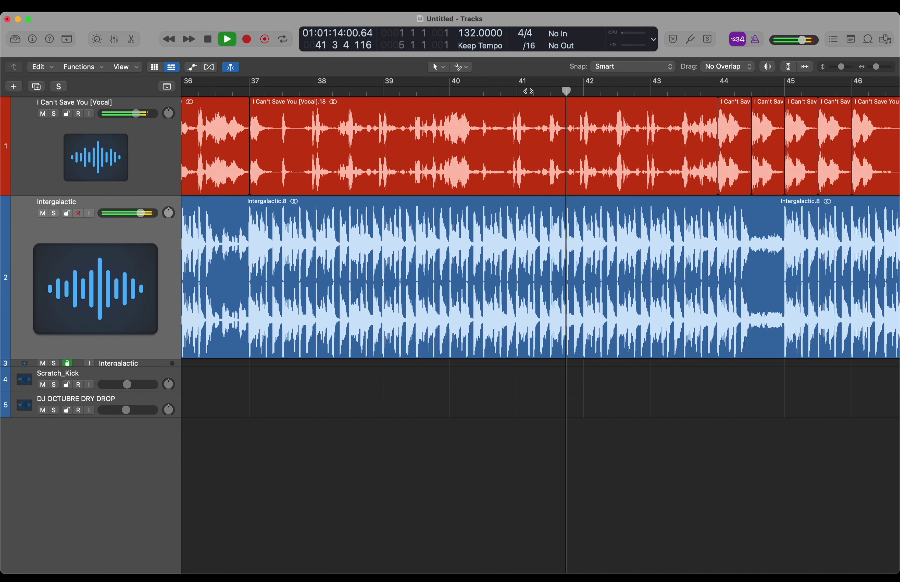
pyautogui.hscroll(5, 529, 92)
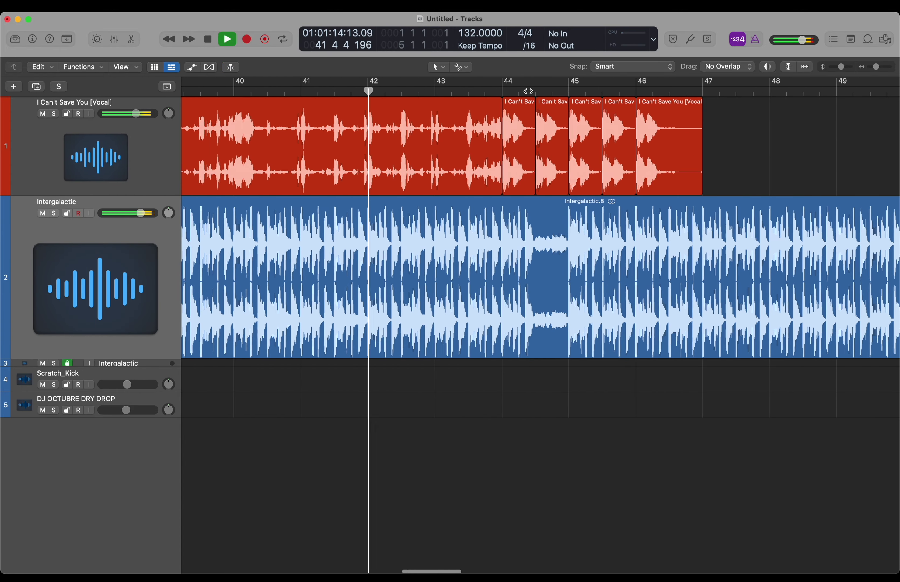
pyautogui.press('space')
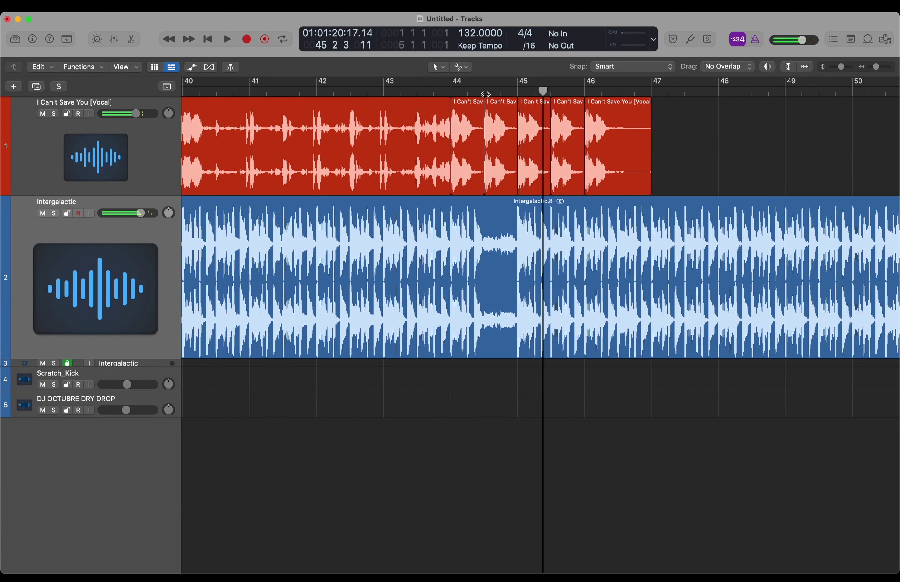
pyautogui.click(485, 92)
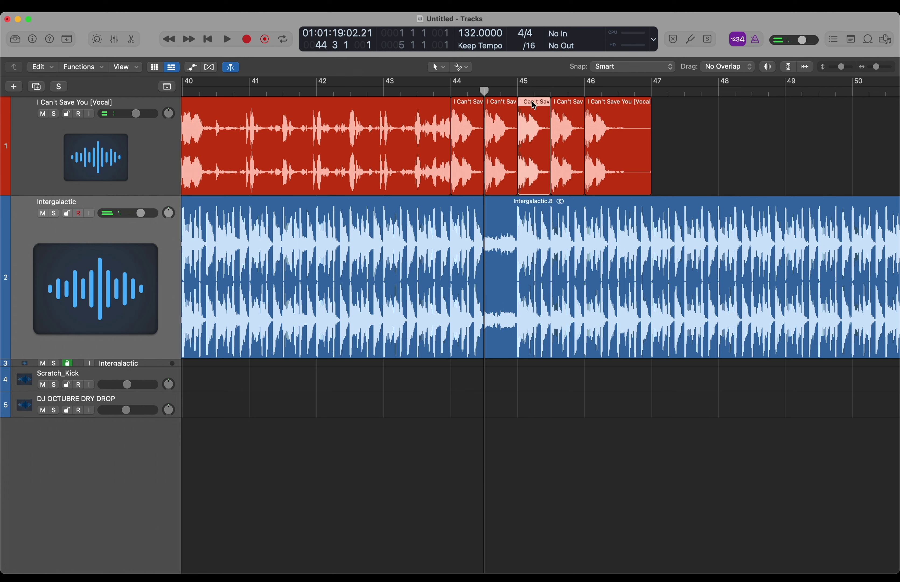
pyautogui.press('BackSpace')
pyautogui.click(569, 104)
pyautogui.press('BackSpace')
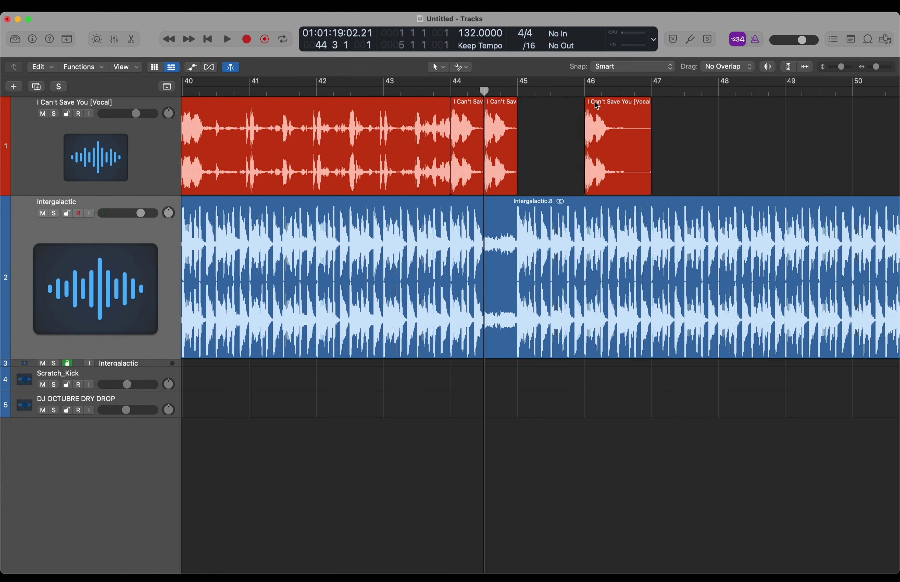
pyautogui.click(601, 105)
pyautogui.press('BackSpace')
# Step: Play the shortened vocal ending from around bar 41 beat 3 through bar 45
pyautogui.press('space')
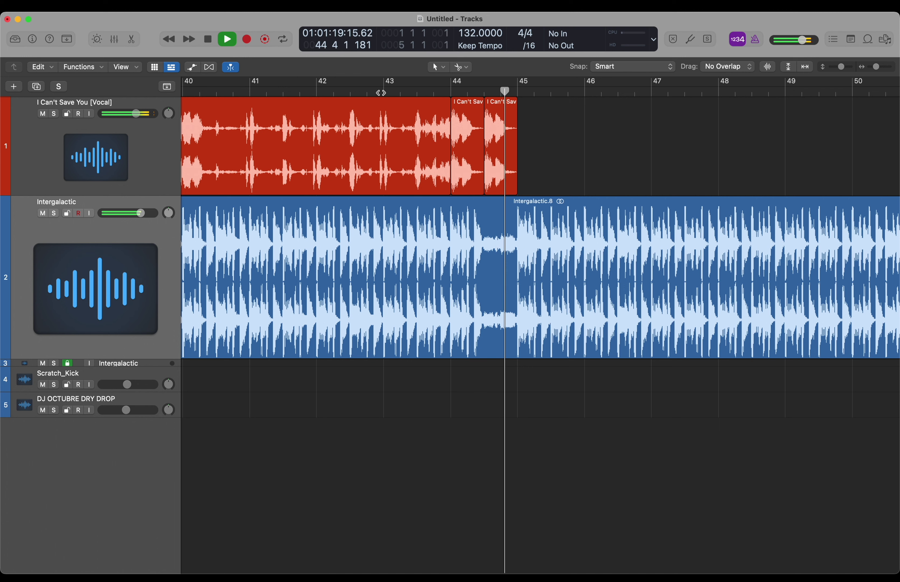
pyautogui.click(307, 92)
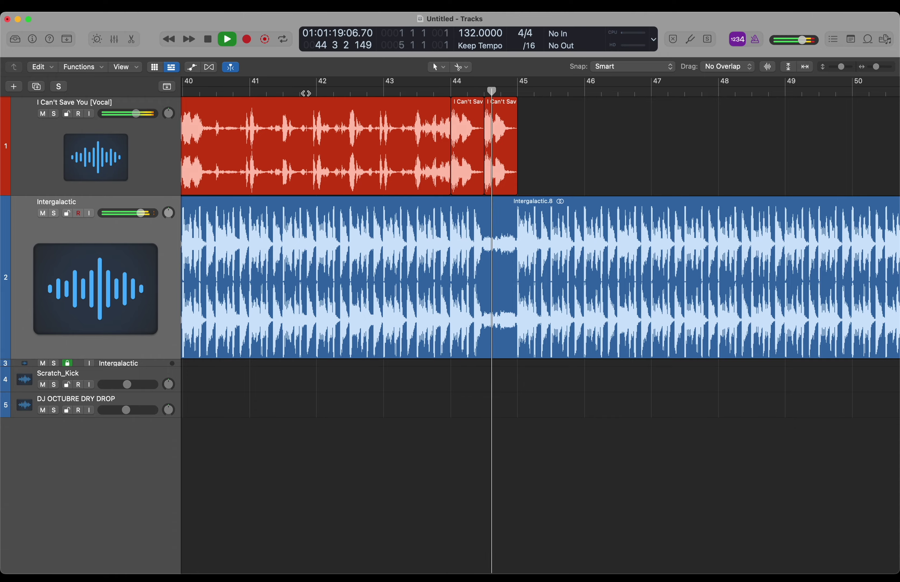
pyautogui.click(450, 91)
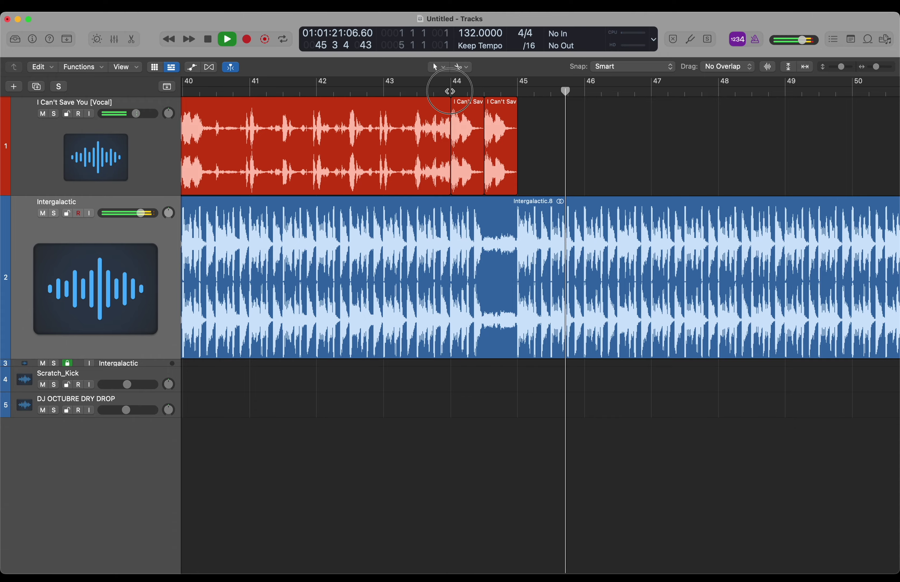
# Step: Extend the start of the last vocal repeat in bar 44 back to just before beat 3, overlapping the previous repeat
pyautogui.press('super+Right')
pyautogui.press('super+Right')
pyautogui.press('super+Right')
pyautogui.press('super+Right')
pyautogui.press('super+Right')
pyautogui.press('super+Right')
pyautogui.press('super+Right')
pyautogui.press('super+Right')
pyautogui.press('space')
pyautogui.press('super+Left')
pyautogui.press('super+Left')
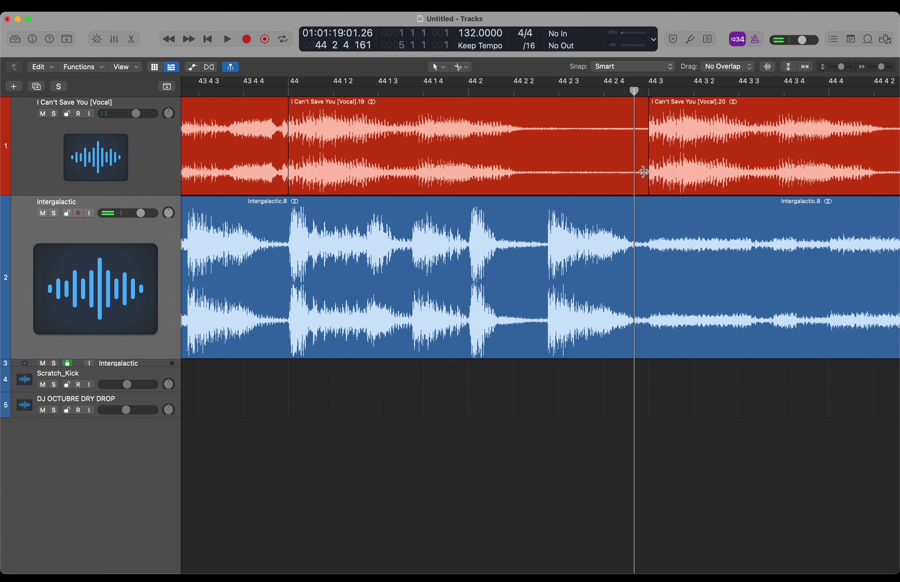
pyautogui.moveTo(647, 194); pyautogui.dragTo(610, 213)
pyautogui.press('super+Left')
pyautogui.moveTo(452, 191); pyautogui.dragTo(452, 191)
# Step: Fine-align the vocal copy after bar 37 so its short hit lands on the Intergalactic hit at bar 37 beat 3
pyautogui.click(288, 100)
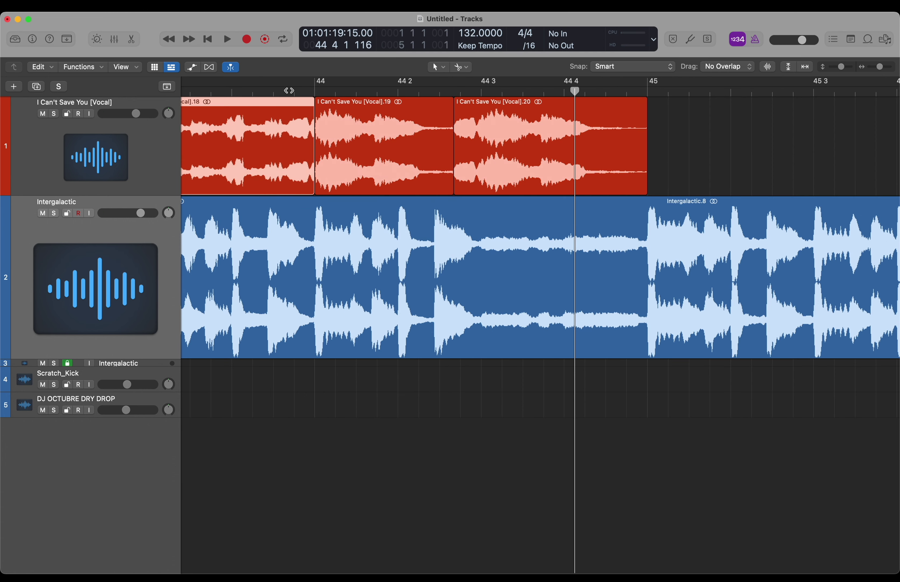
pyautogui.doubleClick(289, 91)
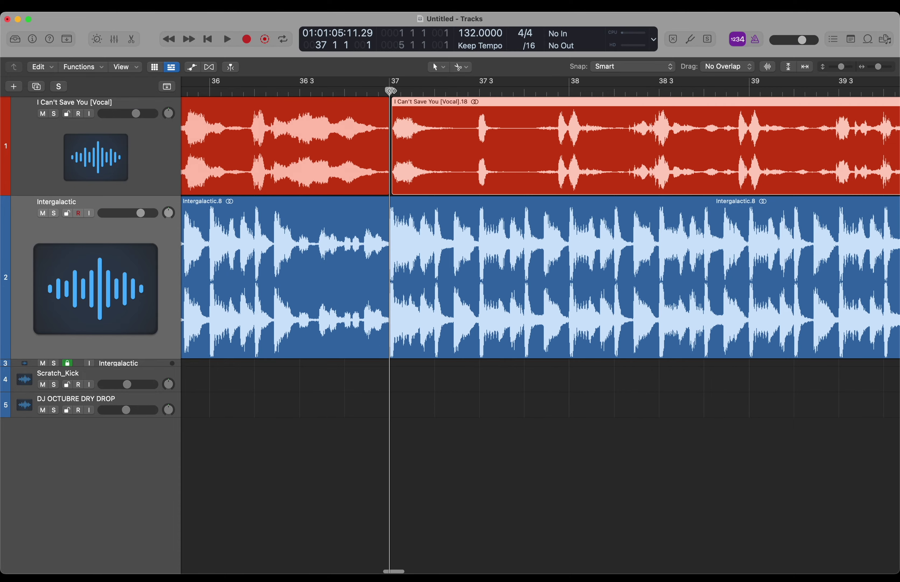
pyautogui.scroll(5, 392, 90)
pyautogui.scroll(2, 392, 91)
pyautogui.hscroll(10, 392, 91)
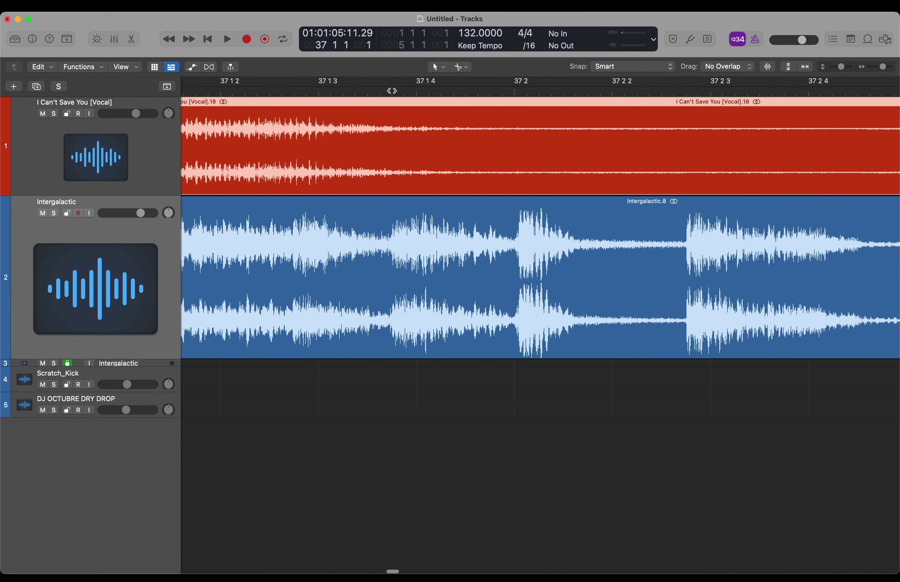
pyautogui.hscroll(5, 392, 90)
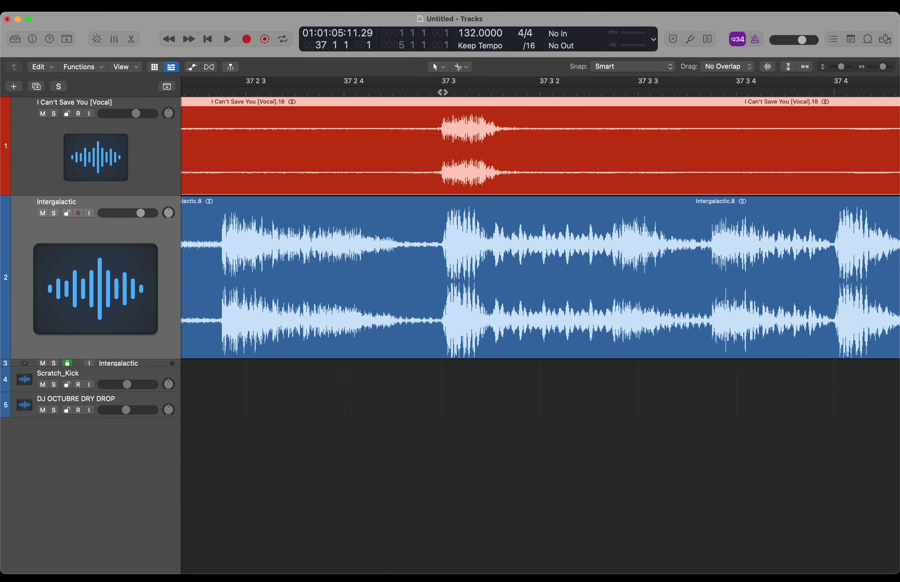
pyautogui.scroll(8, 442, 91)
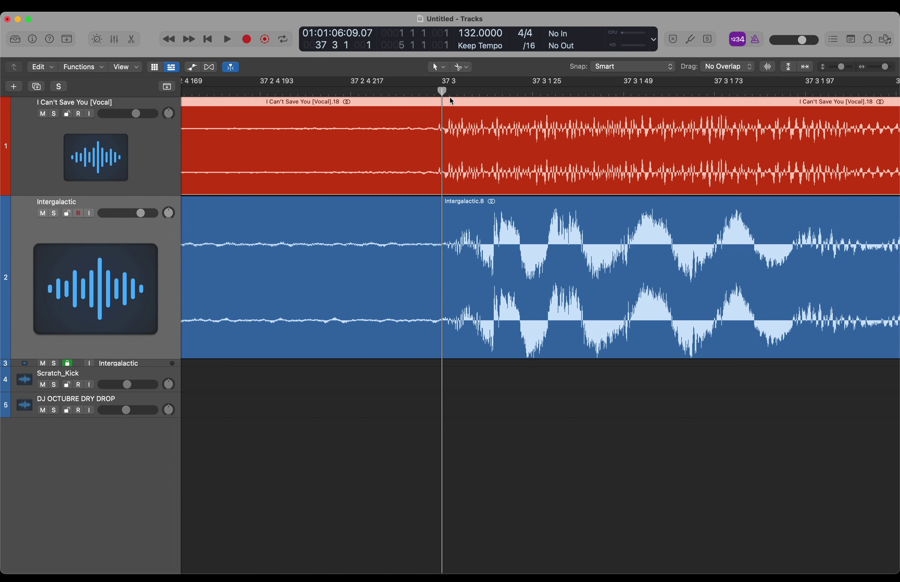
pyautogui.scroll(3, 451, 100)
pyautogui.moveTo(453, 101); pyautogui.dragTo(478, 113)
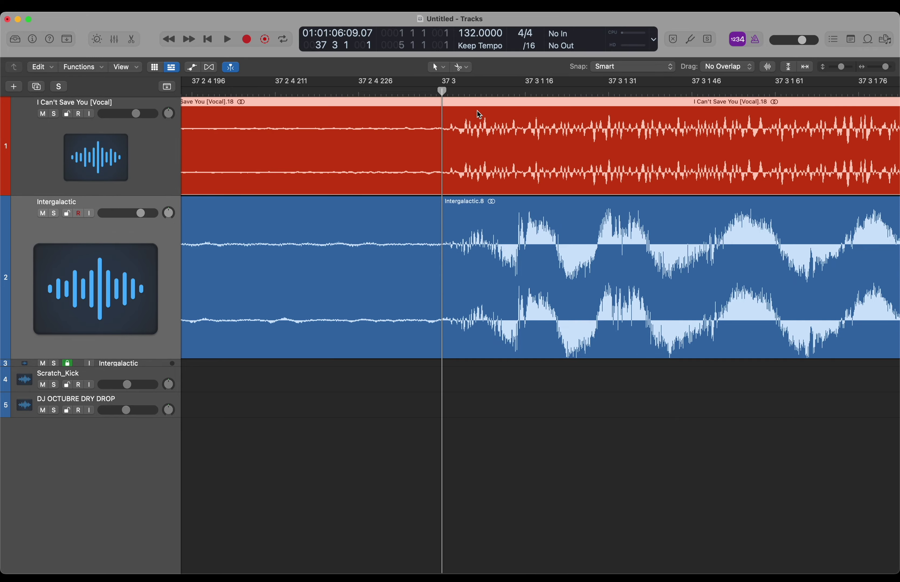
# Step: Extend the end of the main vocal region to close the small gap before the copied vocal at bar 37
pyautogui.press('super+Left')
pyautogui.hscroll(-10, 478, 111)
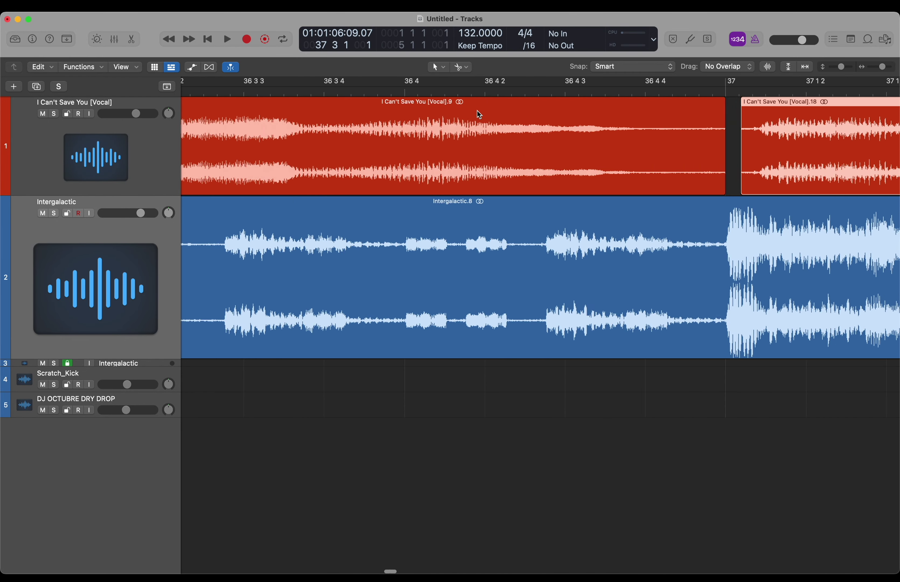
pyautogui.hscroll(3, 478, 111)
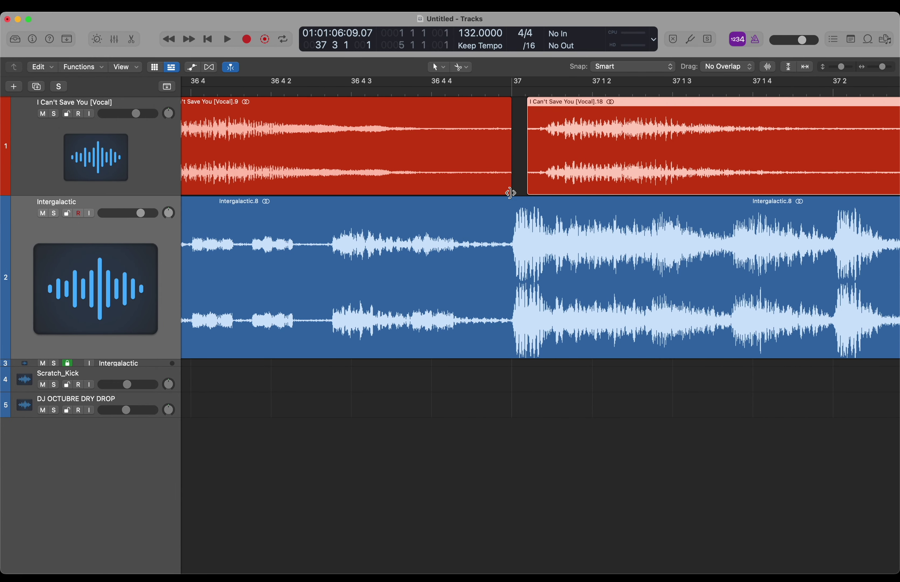
pyautogui.moveTo(513, 194); pyautogui.dragTo(525, 192)
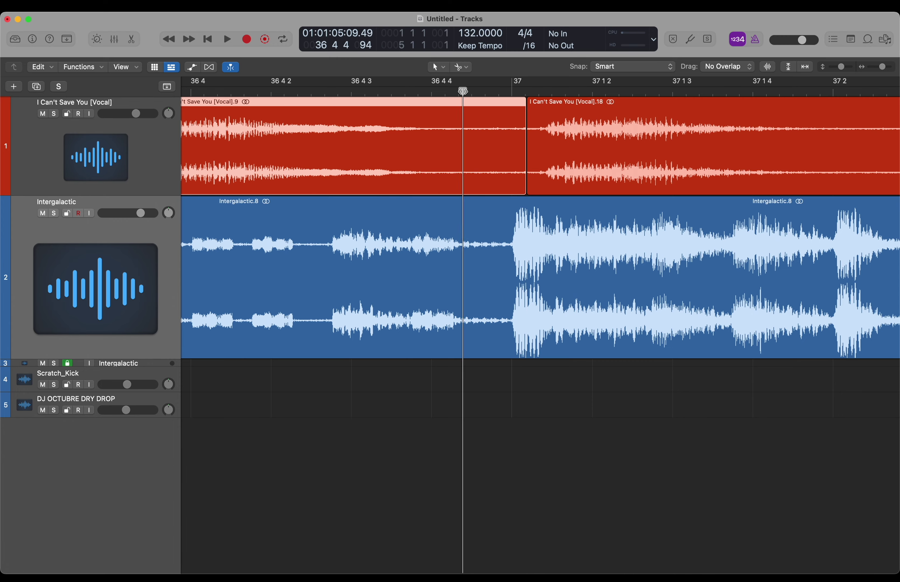
# Step: Play from just before bar 37 to the vocal ending in bar 44, and stop
pyautogui.press('space')
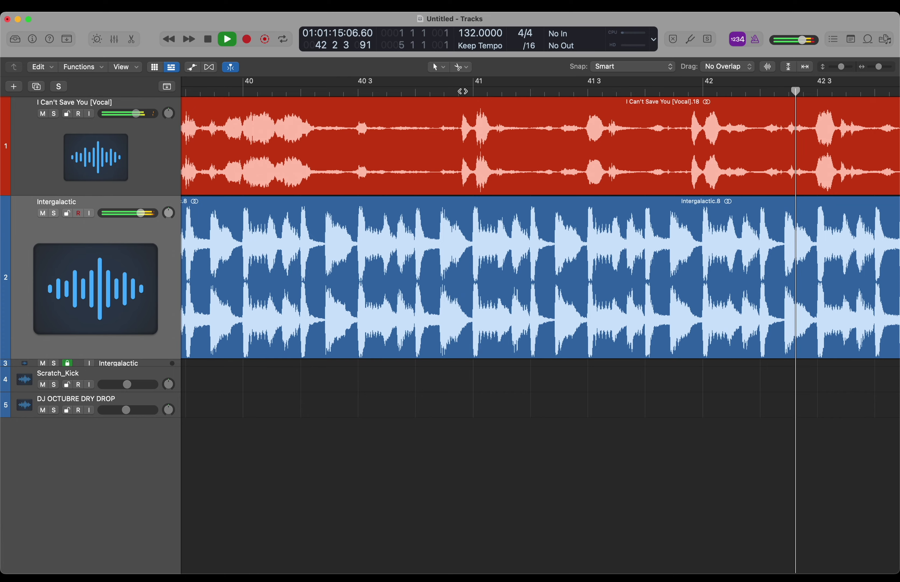
pyautogui.press('super+Left')
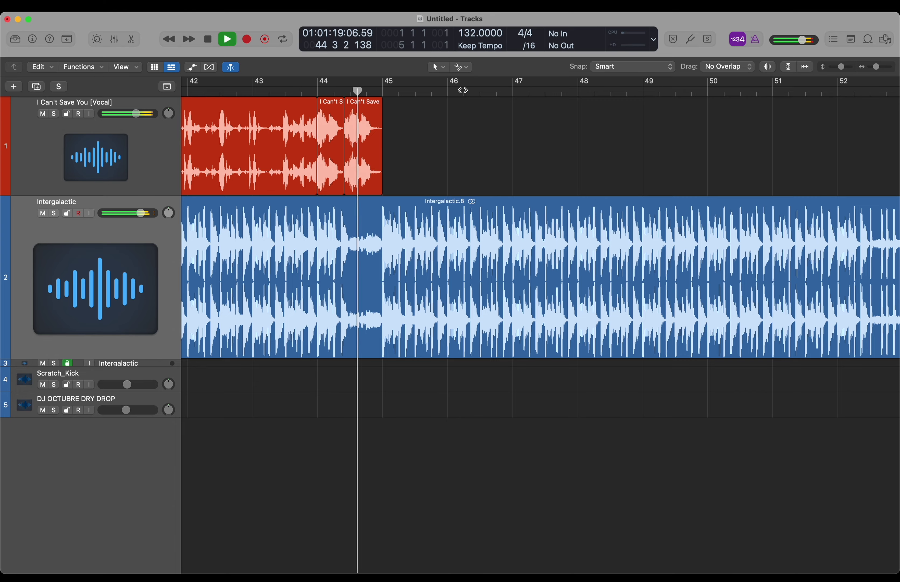
pyautogui.press('space')
# Step: Split the Intergalactic region at bar 40 beat 3 and play from the cut
pyautogui.press('super+Right')
pyautogui.press('super+Right')
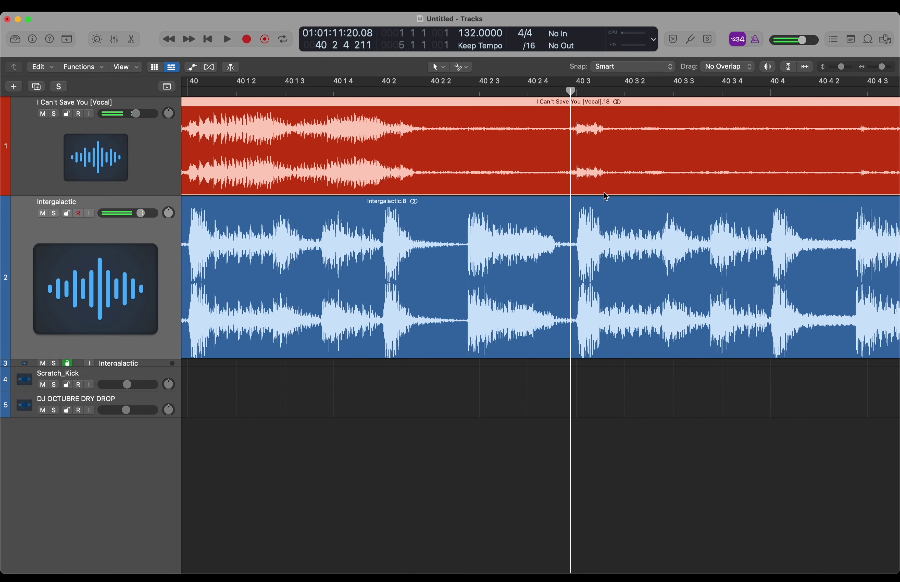
pyautogui.moveTo(573, 91); pyautogui.dragTo(577, 90)
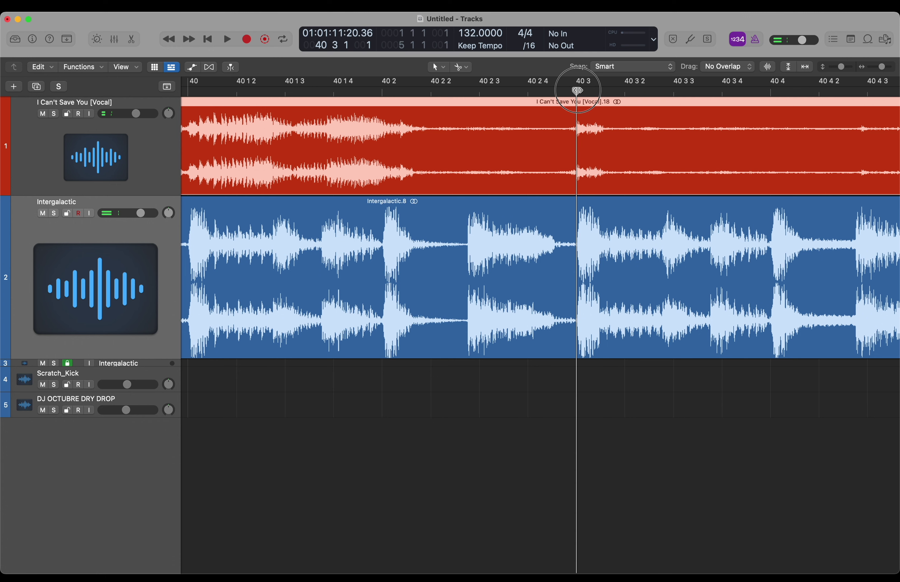
pyautogui.click(577, 295)
pyautogui.press('super+Left')
pyautogui.press('super+Left')
pyautogui.press('space')
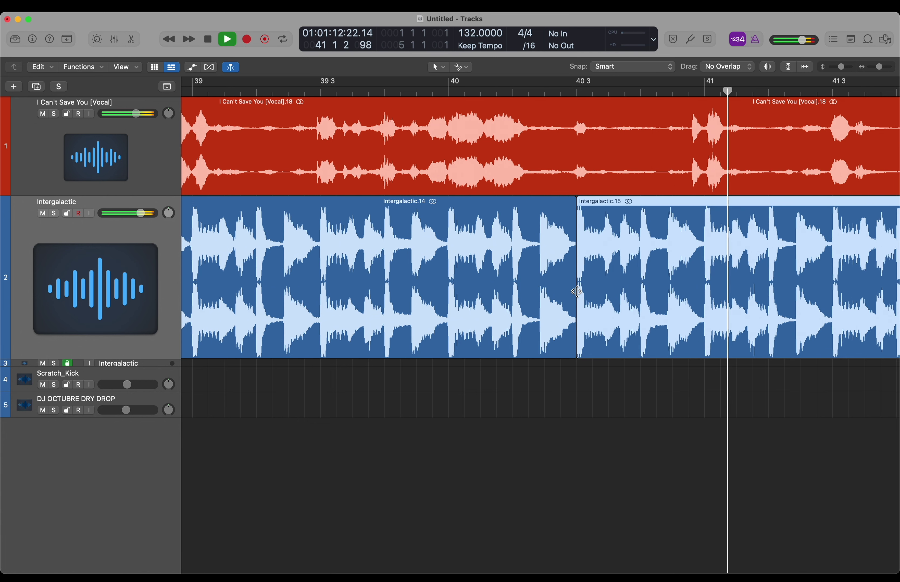
# Step: Split Intergalactic again at bar 41 and delete the piece between the two cuts to leave a break
pyautogui.press('space')
pyautogui.click(705, 89)
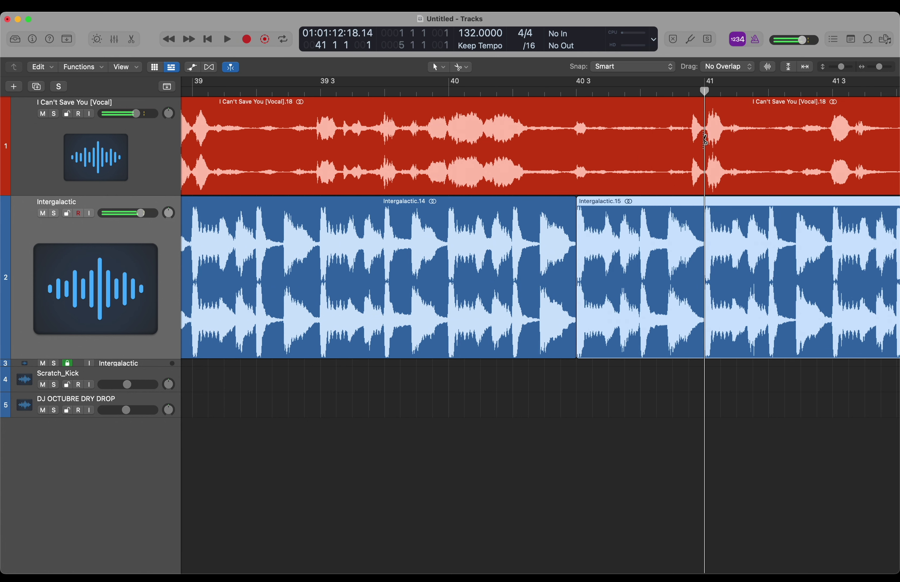
pyautogui.click(705, 267)
pyautogui.click(653, 209)
pyautogui.press('BackSpace')
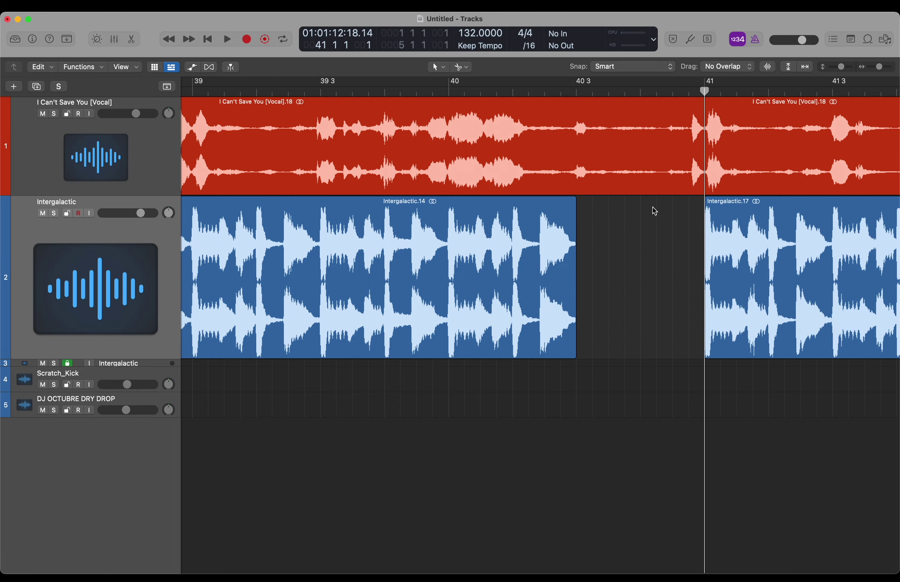
# Step: Copy the whole sequence of Scratch_Kick regions so it runs from about bar 38 to bar 41
pyautogui.press('super+Left')
pyautogui.press('super+Left')
pyautogui.press('super+Left')
pyautogui.press('super+Left')
pyautogui.press('super+Left')
pyautogui.press('super+Right')
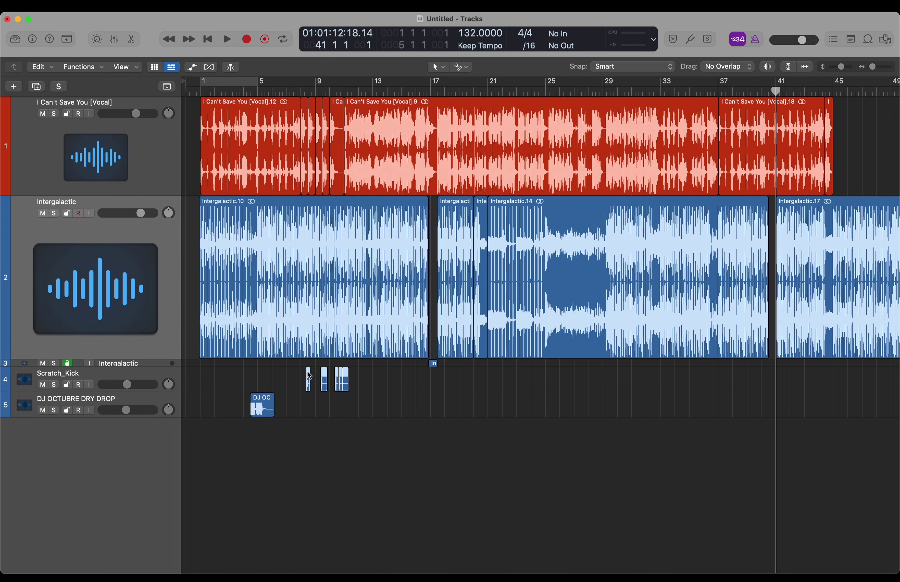
pyautogui.moveTo(310, 376); pyautogui.dragTo(734, 382)
# Step: Play the arrangement from around bar 32 toward the new scratches and the Intergalactic break
pyautogui.press('super+Right')
pyautogui.press('super+Right')
pyautogui.hscroll(1, 708, 376)
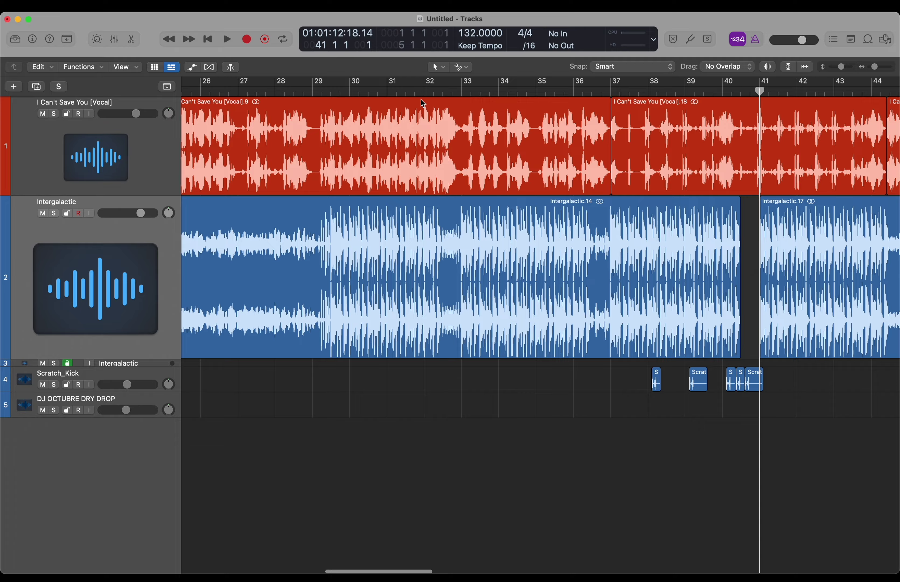
pyautogui.click(438, 91)
pyautogui.press('space')
pyautogui.hscroll(5, 438, 93)
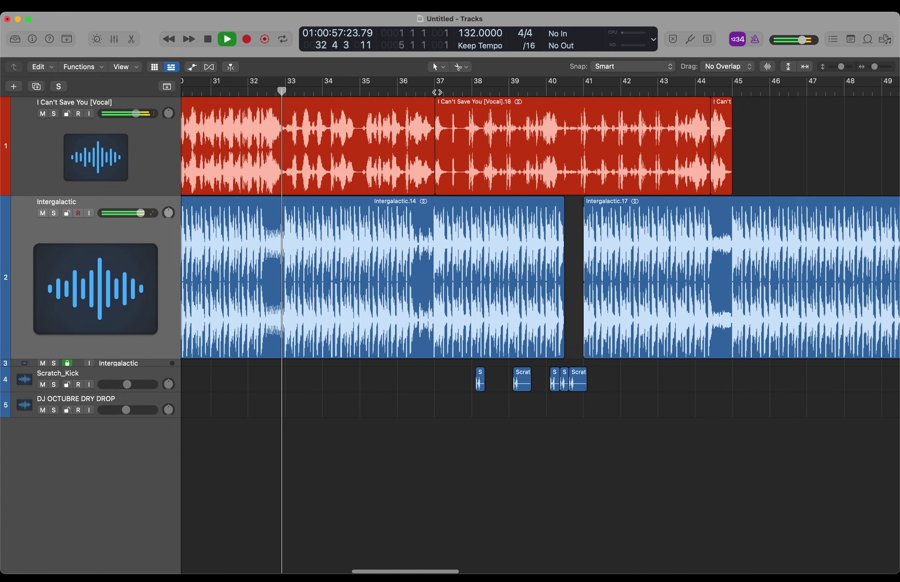
# Step: Delete the three Scratch_Kick regions between bars 40 and 41 after hearing them against the Intergalactic break
pyautogui.hscroll(-4, 438, 92)
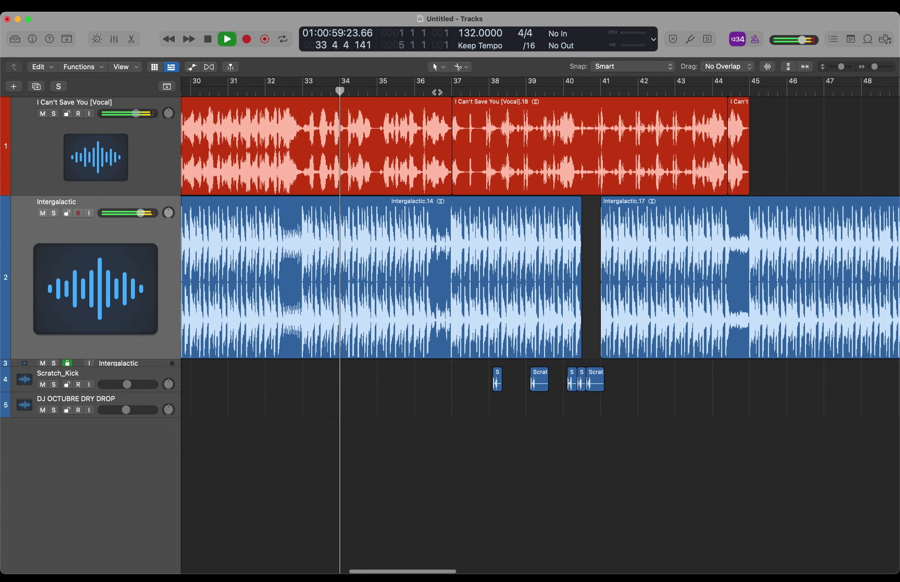
pyautogui.hscroll(-3, 437, 93)
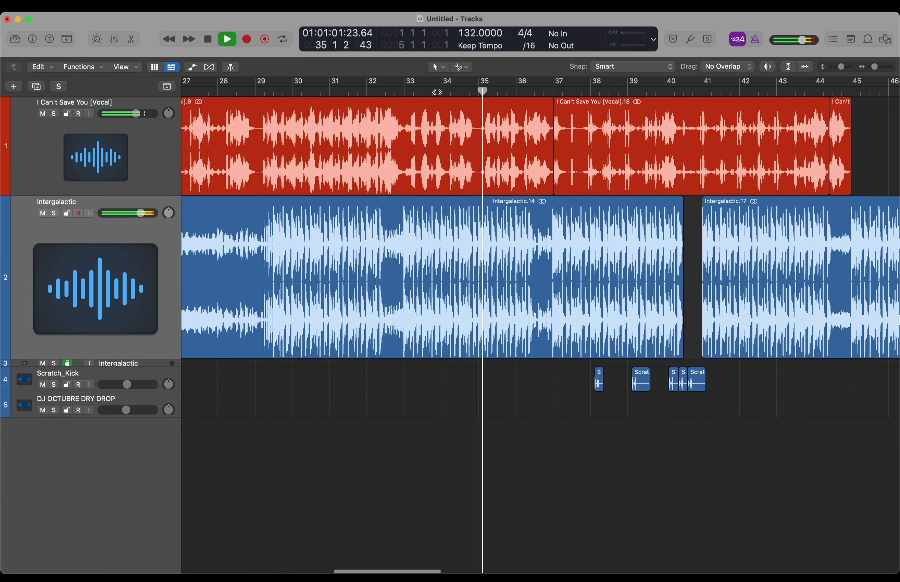
pyautogui.hscroll(2, 438, 93)
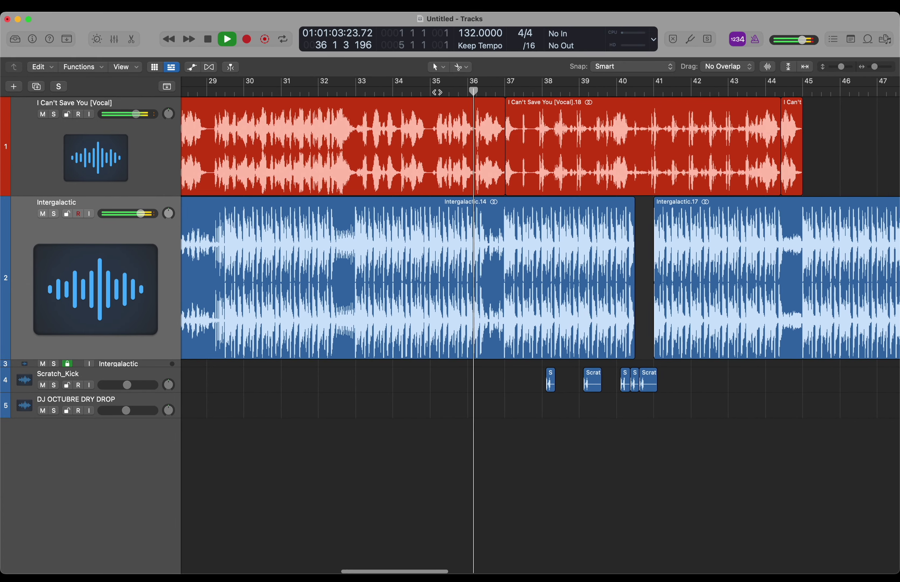
pyautogui.hscroll(1, 437, 93)
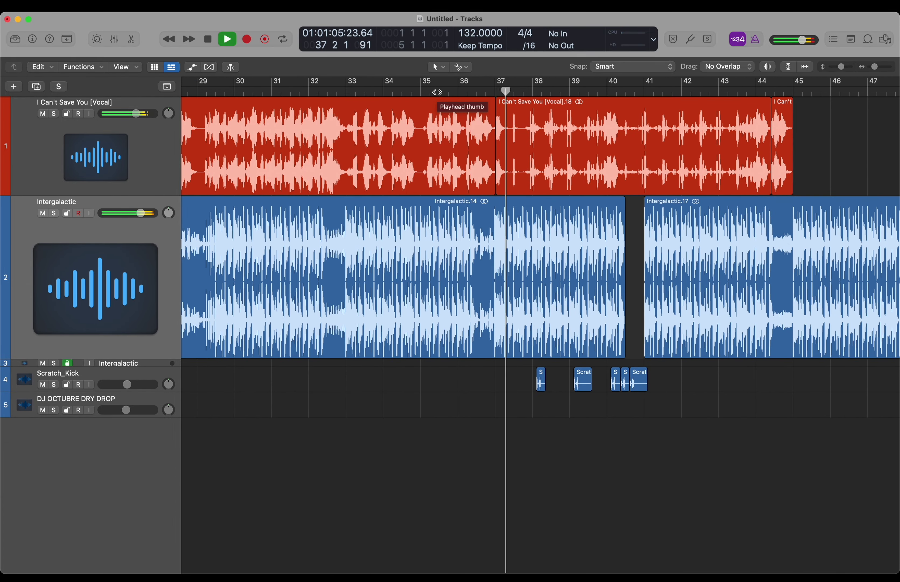
pyautogui.hscroll(1, 437, 92)
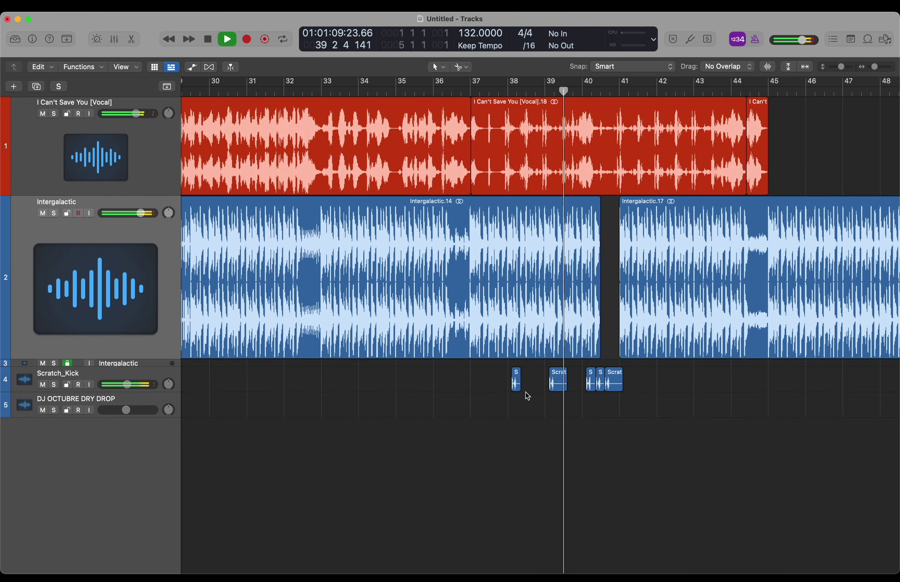
pyautogui.hscroll(2, 528, 395)
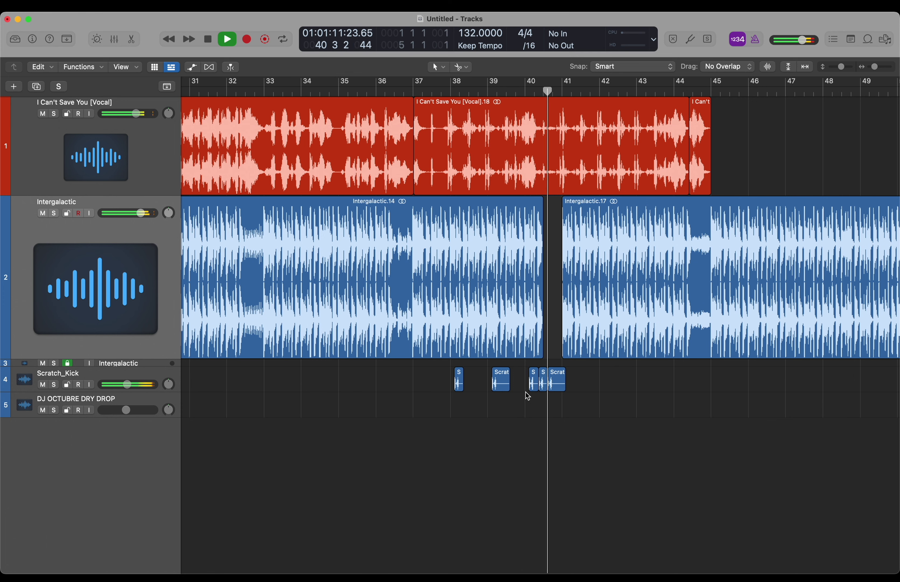
pyautogui.moveTo(520, 372); pyautogui.dragTo(569, 378)
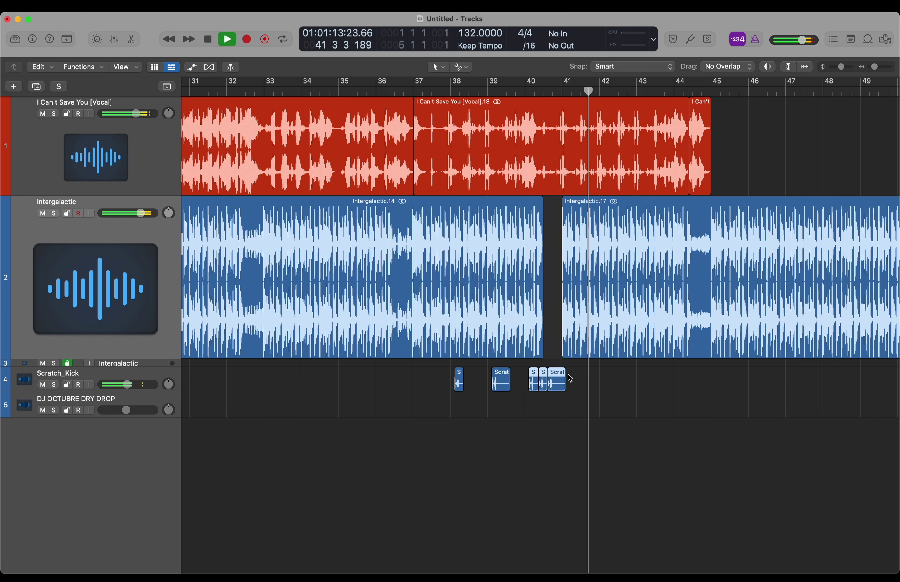
pyautogui.press('Delete')
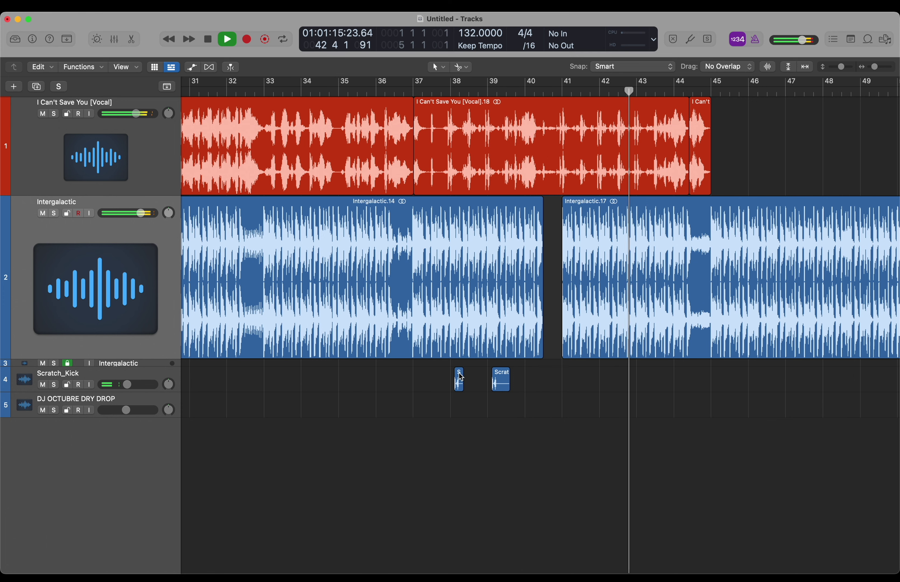
# Step: Place two Scratch_Kick regions back to back from bar 40 beat 3 in the break and delete the one left at bar 38
pyautogui.moveTo(502, 377); pyautogui.dragTo(563, 380)
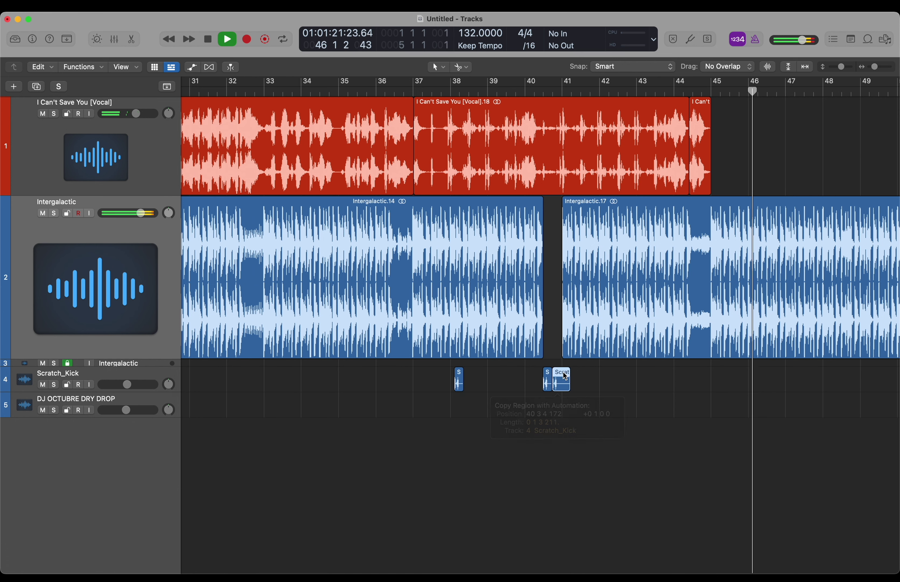
pyautogui.click(451, 88)
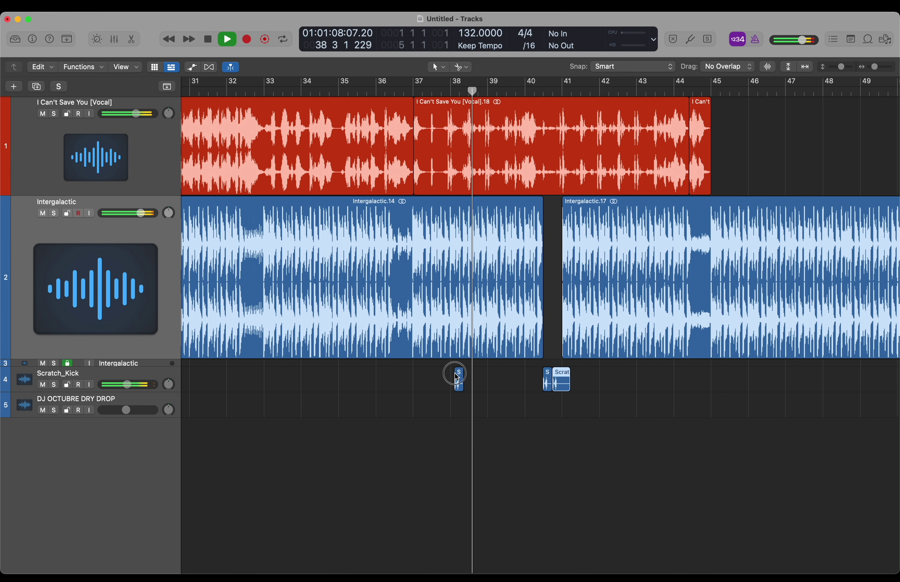
pyautogui.press('Delete')
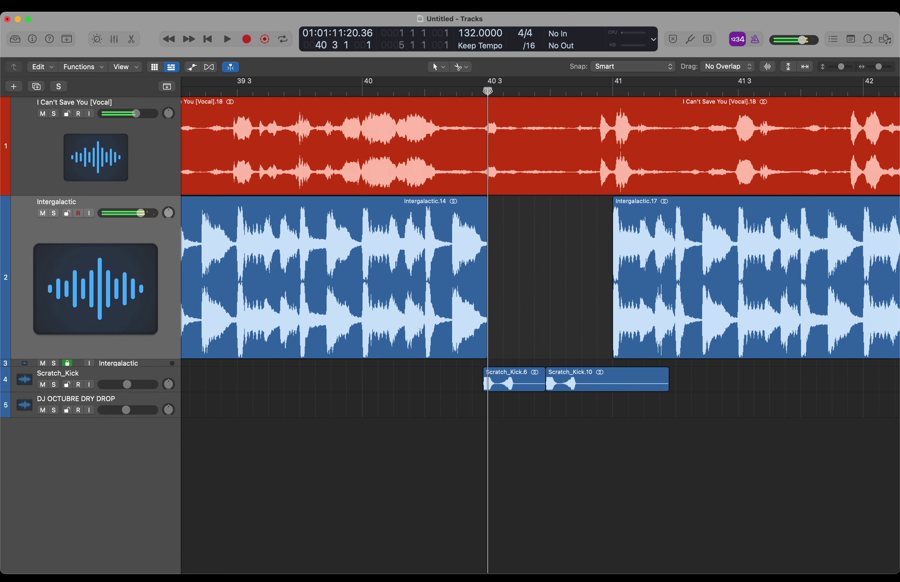
# Step: Align the start of the first Scratch_Kick region in the break with the Intergalactic cut at bar 40 beat 3
pyautogui.press('super+Right')
pyautogui.press('super+Right')
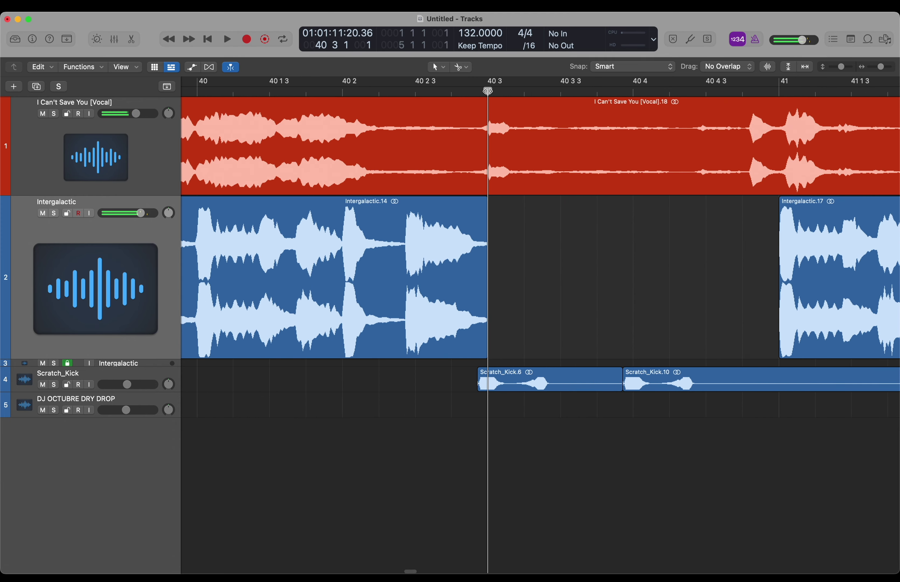
pyautogui.press('super+Right')
pyautogui.press('super+Right')
pyautogui.press('super+Right')
pyautogui.press('super+Right')
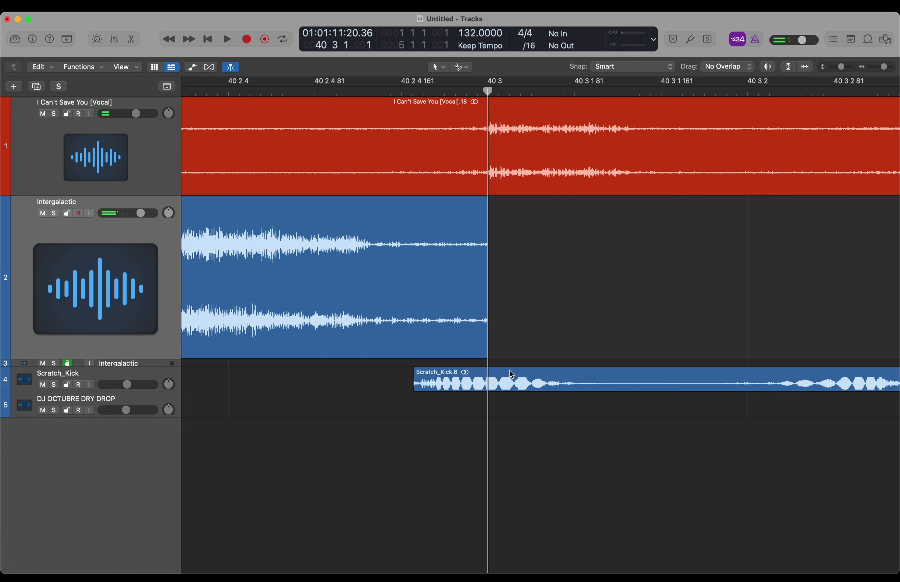
pyautogui.moveTo(511, 375); pyautogui.dragTo(578, 378)
pyautogui.press('super+Left')
pyautogui.press('super+Left')
# Step: Align the start of the second Scratch_Kick region in the break with bar 40 beat 4
pyautogui.hscroll(3, 577, 378)
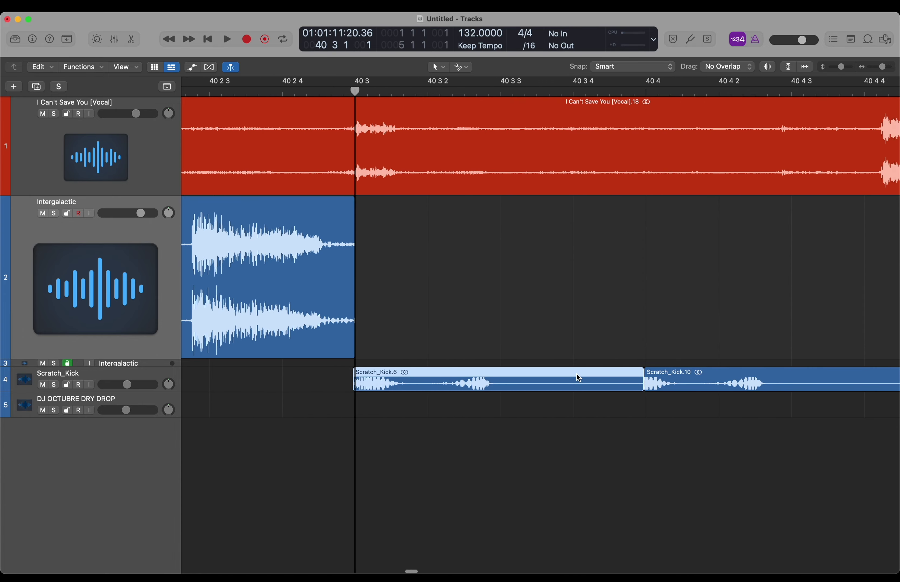
pyautogui.hscroll(3, 577, 378)
pyautogui.click(500, 95)
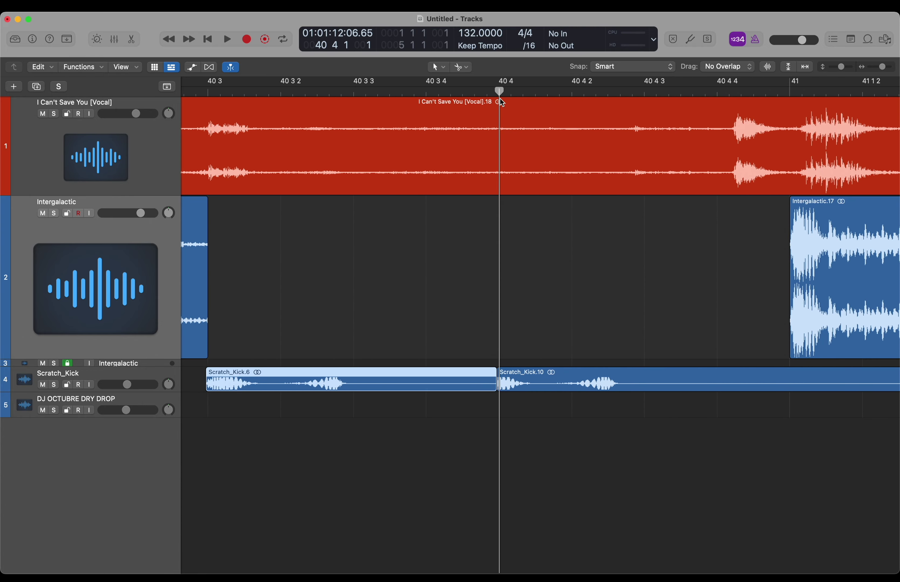
pyautogui.press('super+Right')
pyautogui.press('super+Right')
pyautogui.press('super+Right')
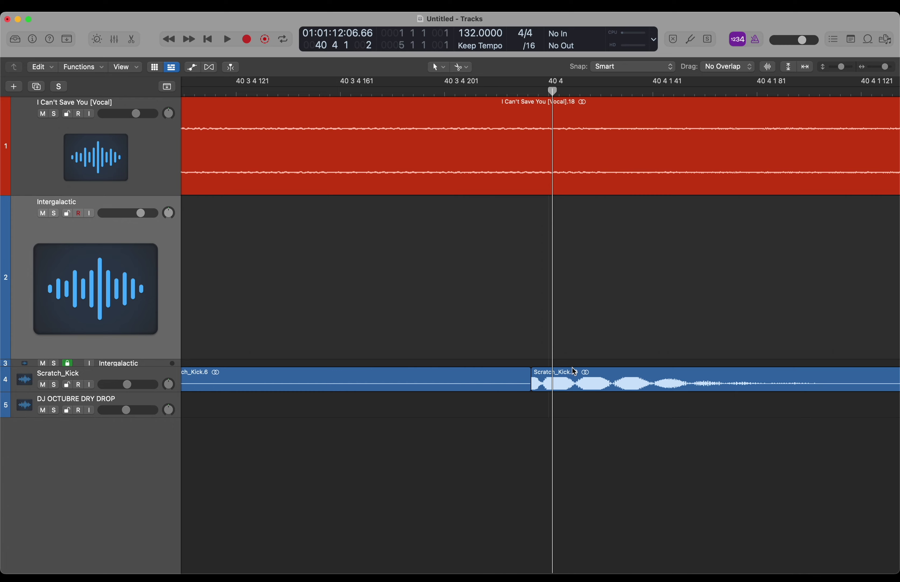
pyautogui.moveTo(570, 371); pyautogui.dragTo(391, 401)
pyautogui.moveTo(557, 377); pyautogui.dragTo(697, 373)
pyautogui.moveTo(388, 388); pyautogui.dragTo(529, 396)
# Step: Play the arrangement from just before bar 39 through the realigned scratches and return the playhead to the start of bar 1
pyautogui.press('super+Left')
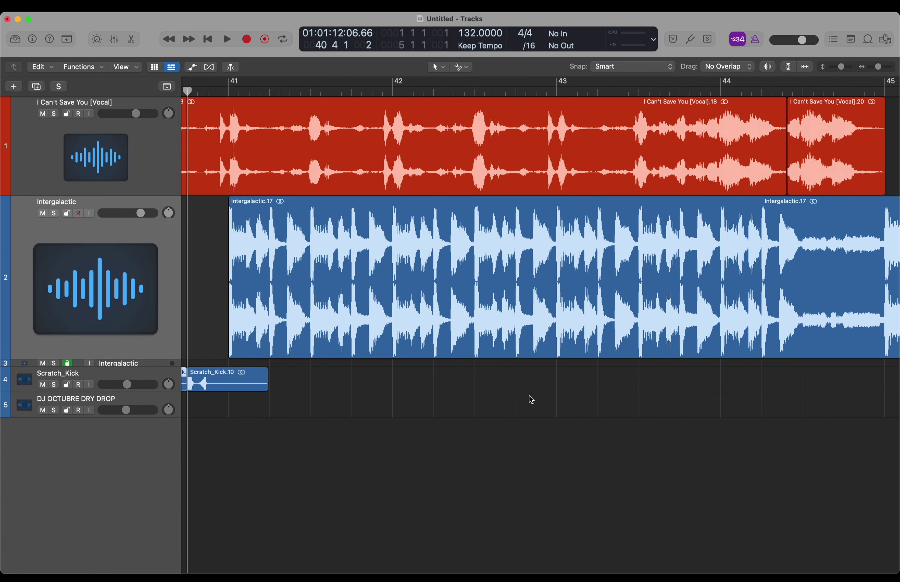
pyautogui.hscroll(-10, 529, 396)
pyautogui.press('super+Left')
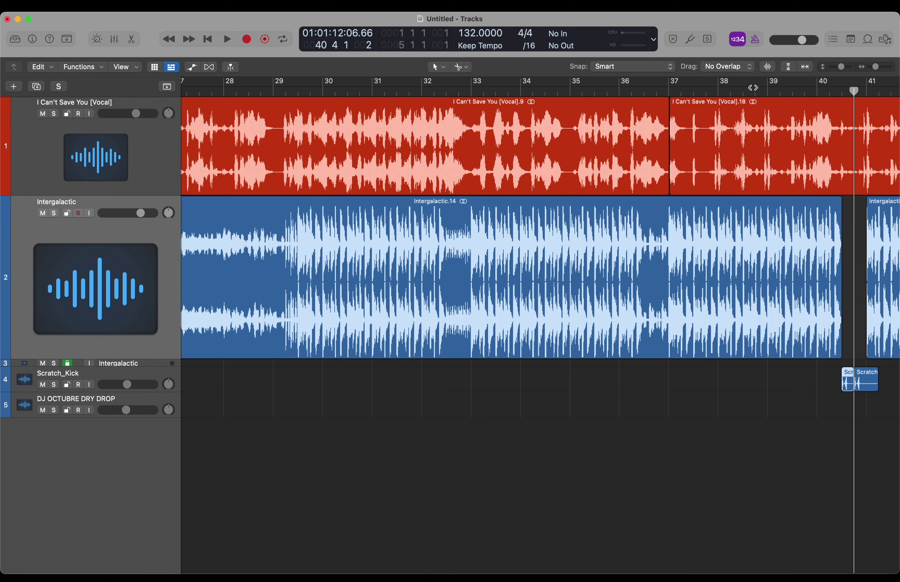
pyautogui.doubleClick(762, 90)
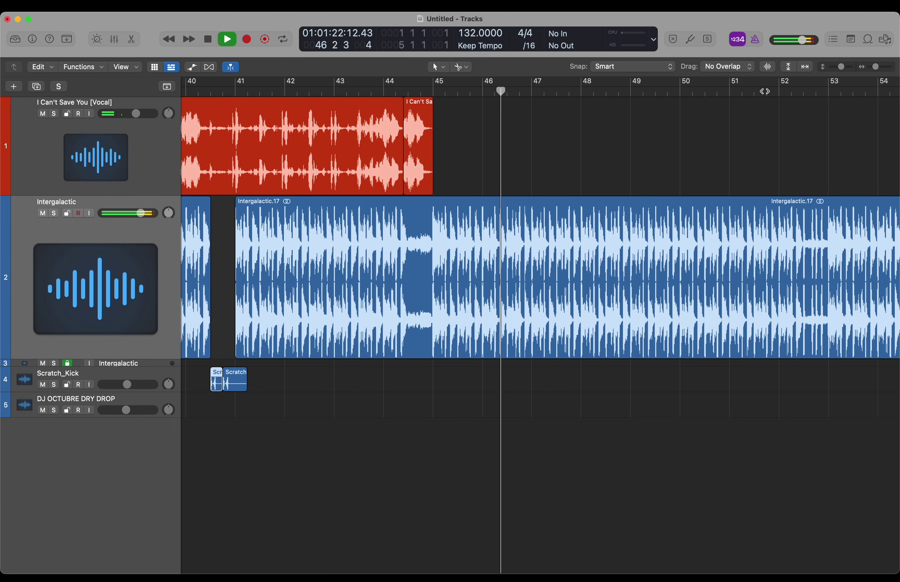
pyautogui.scroll(-10, 852, 176)
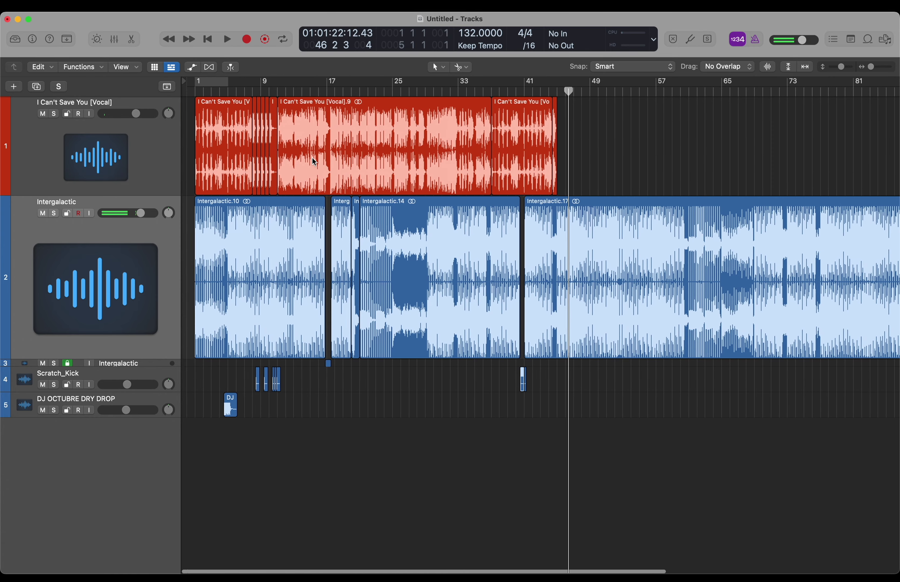
pyautogui.click(195, 90)
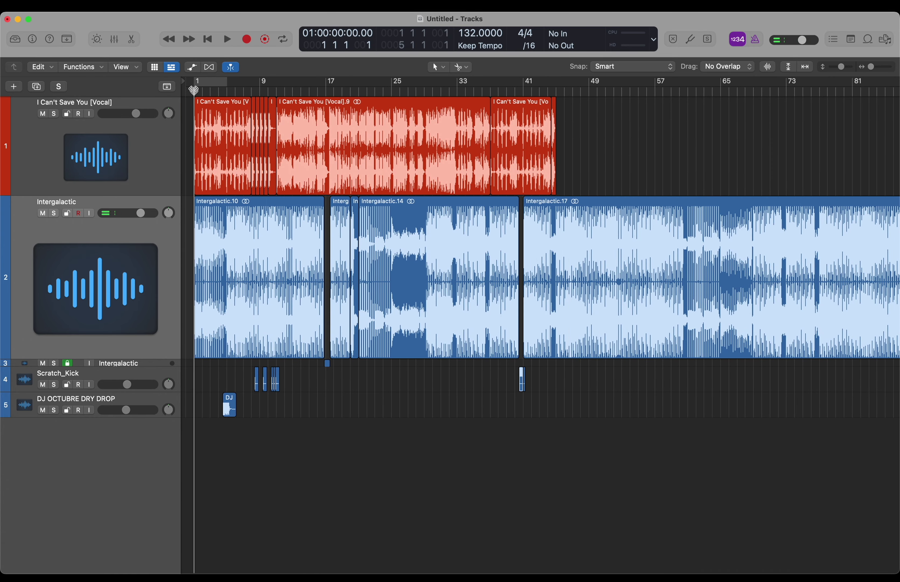